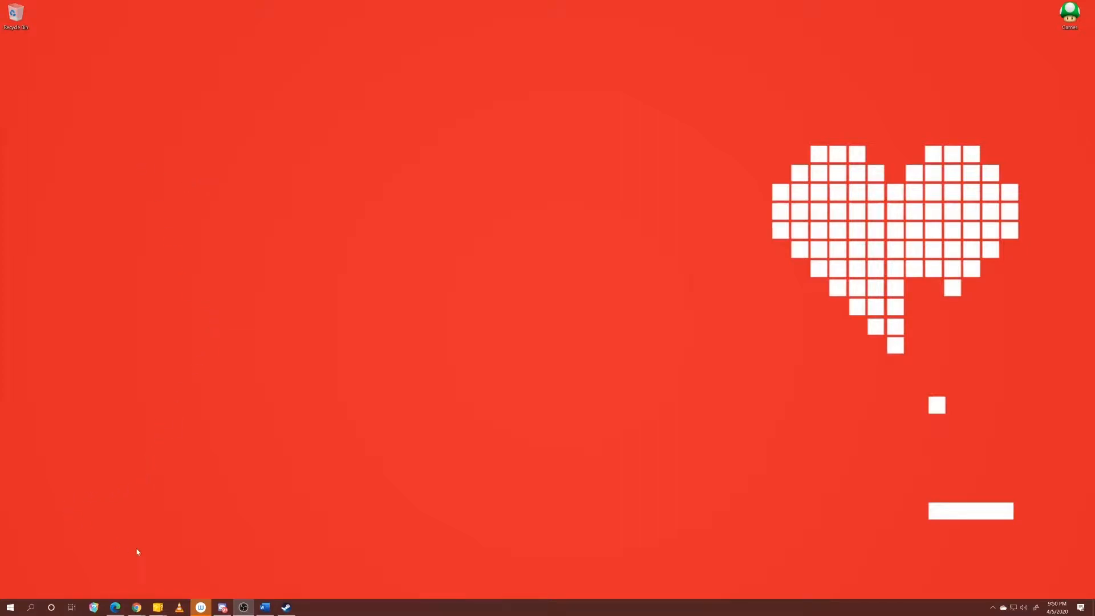
Launch Adobe Photoshop.
left_click(11, 608)
scroll(204, 449, "down", 5)
left_click(188, 553)
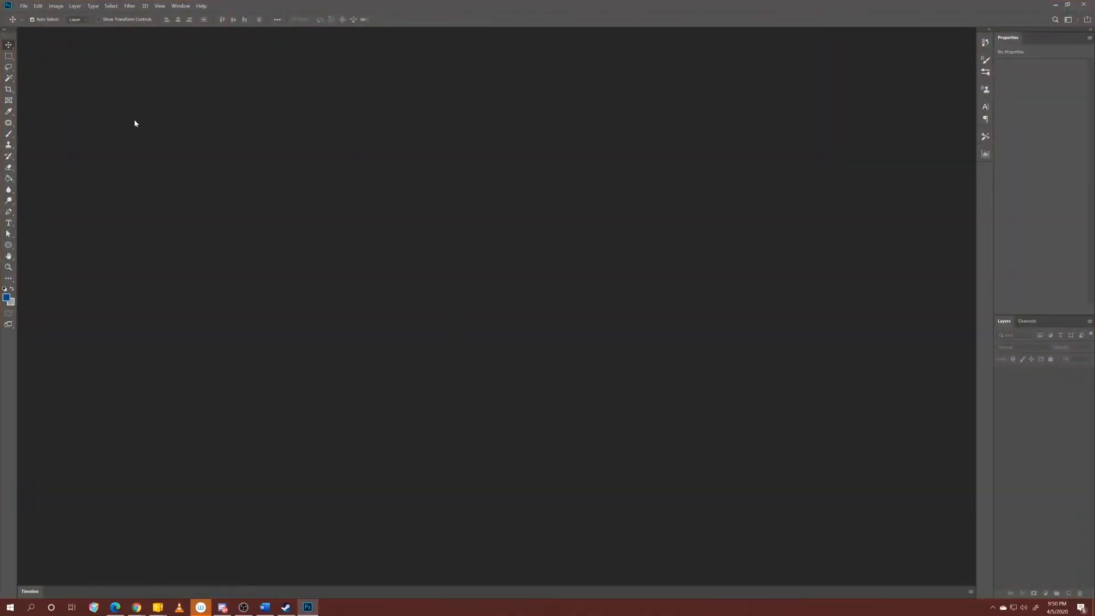
Create a new 1920 x 1080 pixel document named "3d Intro" at 600 pixels/inch in RGB with a transparent background.
left_click(24, 7)
left_click(54, 16)
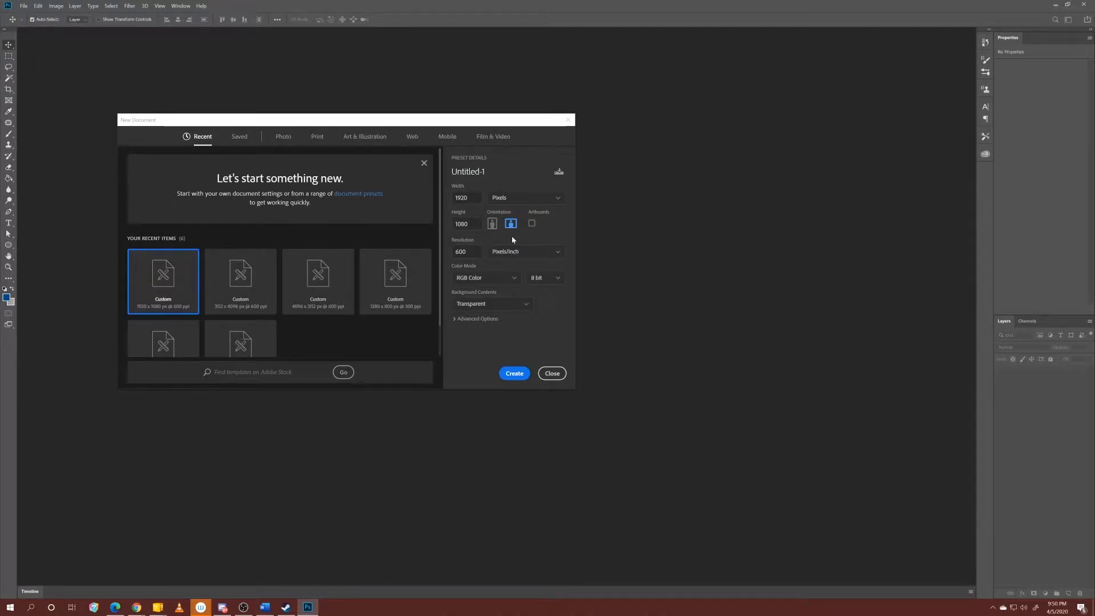
key("Tab")
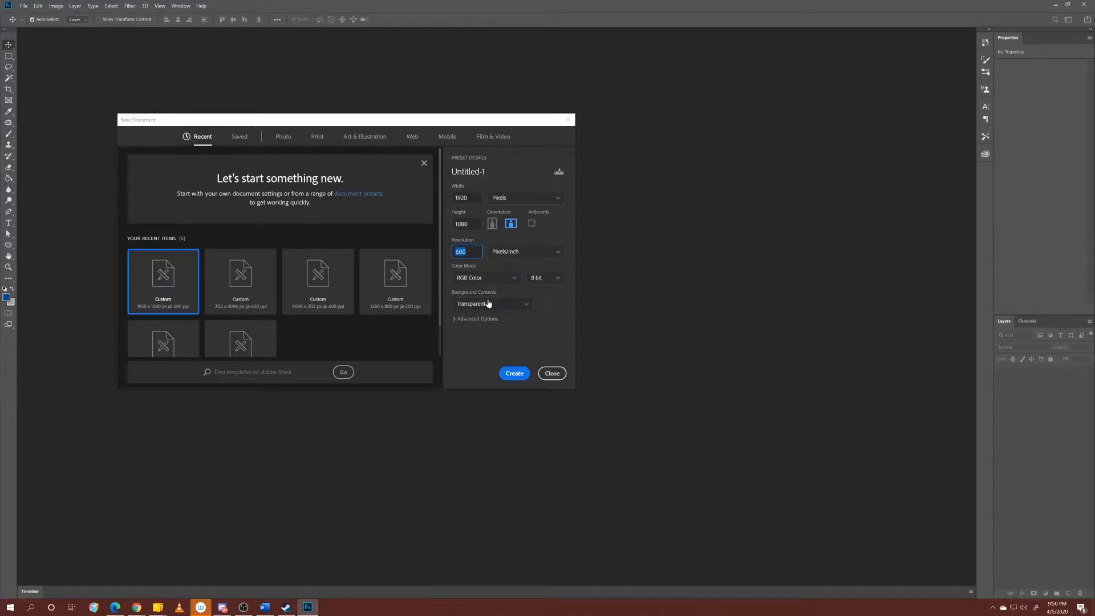
left_click_drag(488, 173, 438, 173)
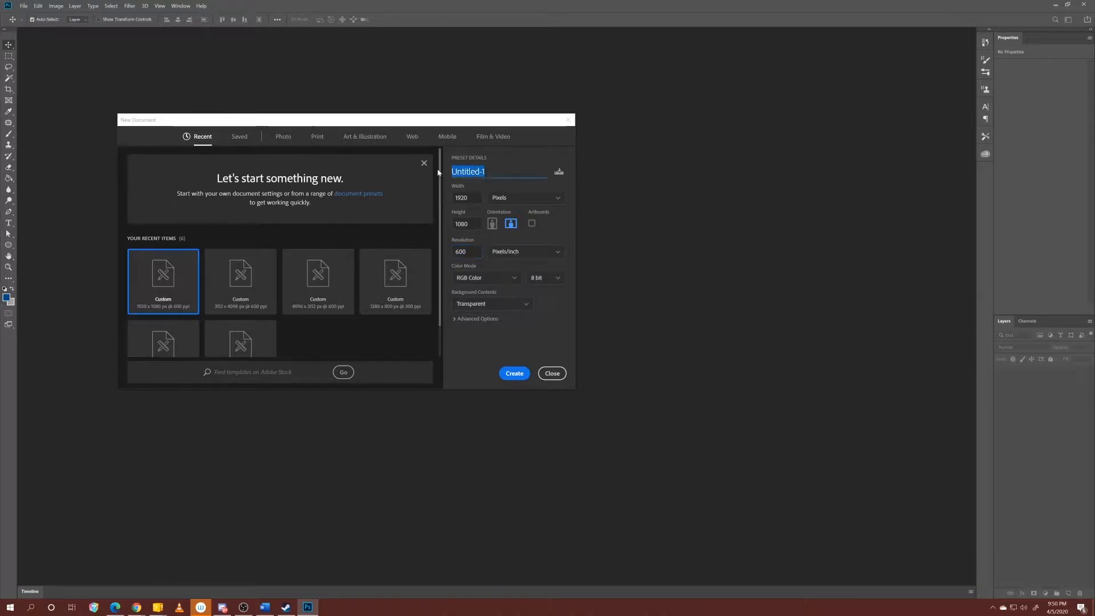
type("3d Intro")
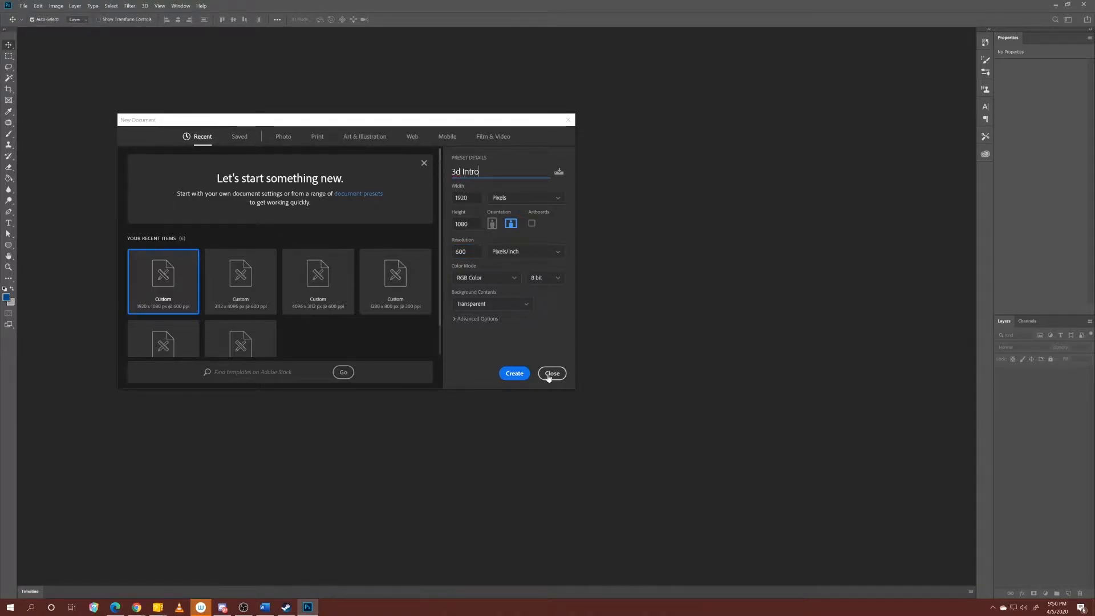
left_click(513, 375)
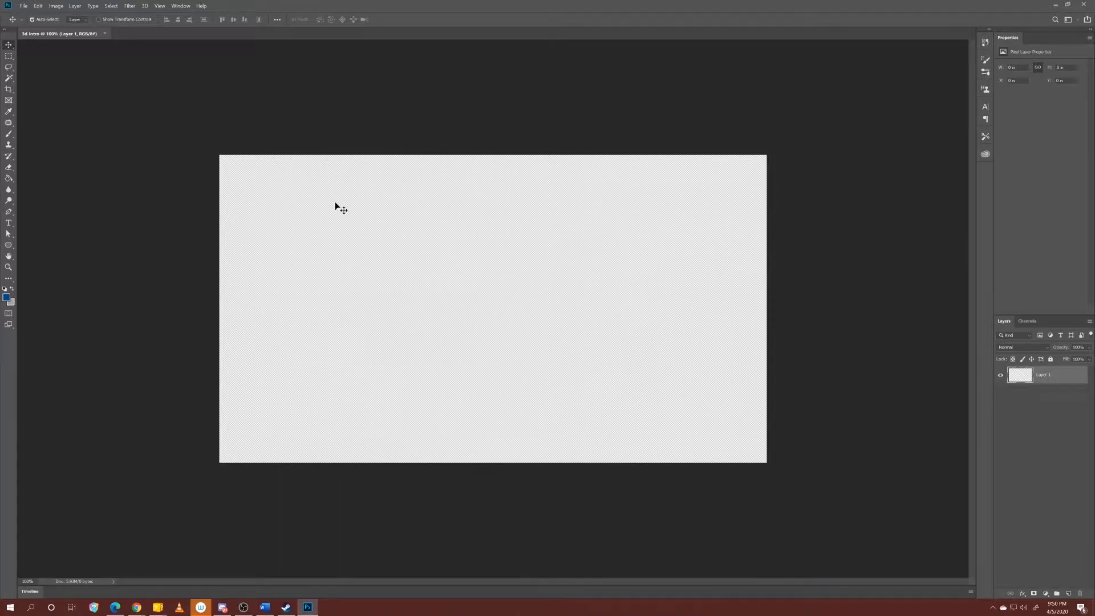
Accept gray #a5a5a5 as the background colour and fill Layer 1 with it.
left_click(11, 303)
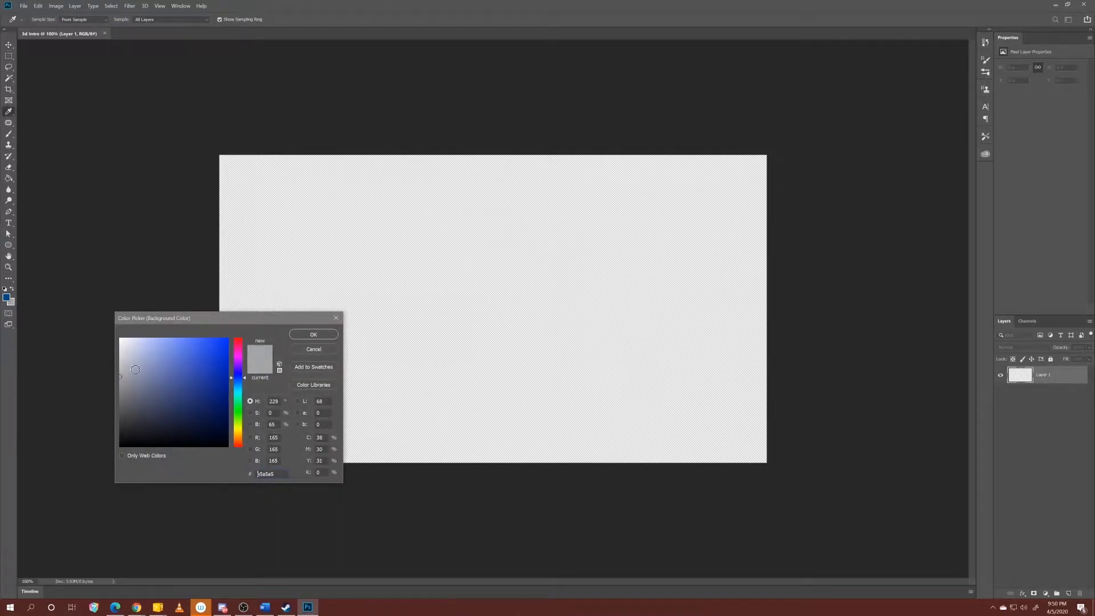
left_click(312, 334)
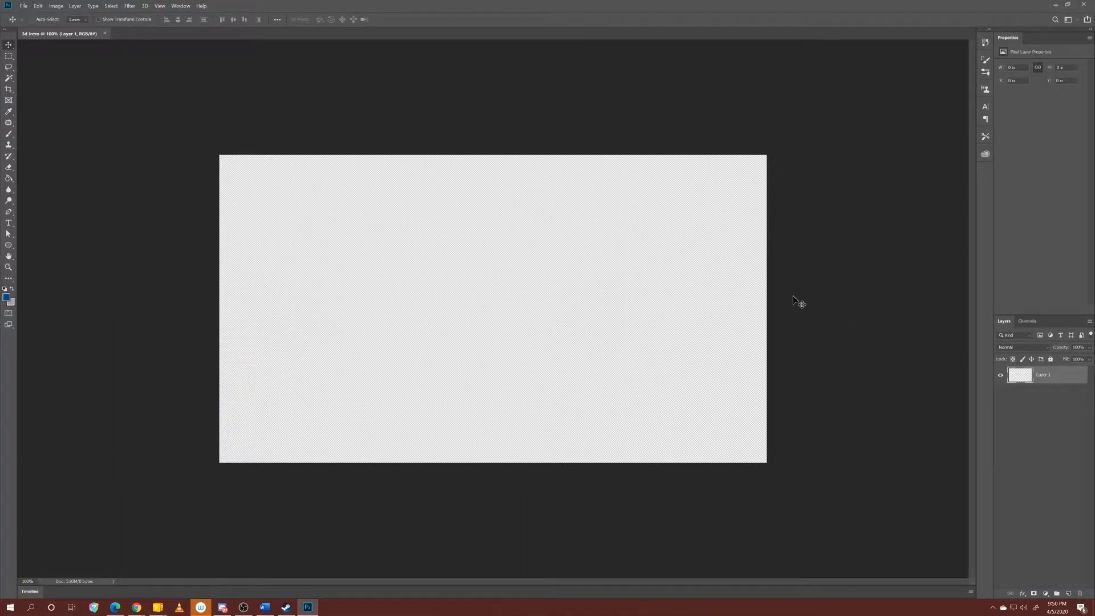
key("ctrl+BackSpace")
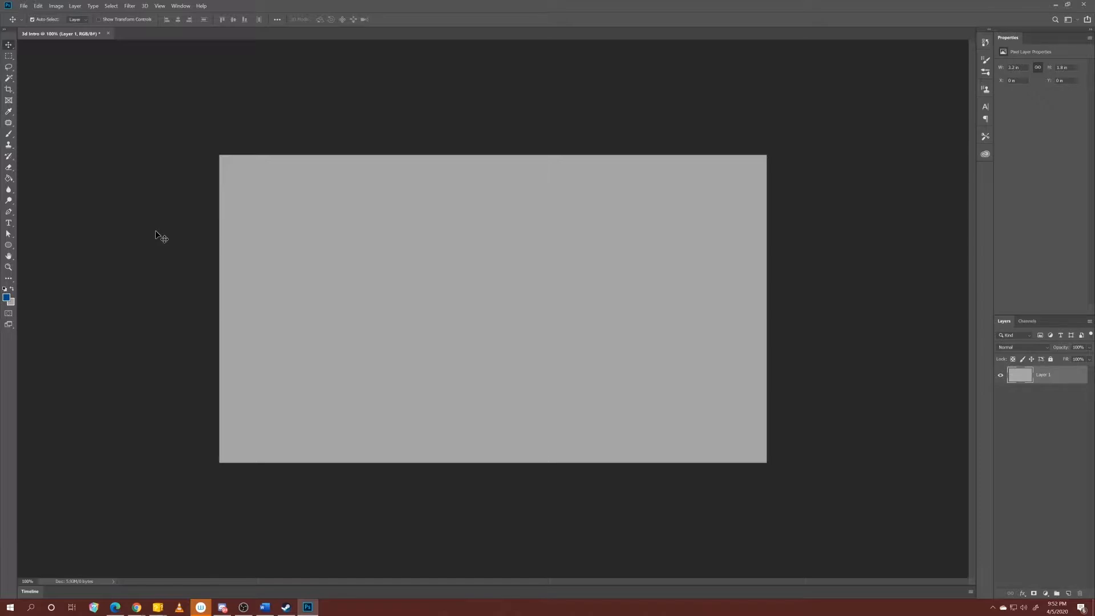
Turn Layer 1 into a 3D mesh using the Soda mesh preset.
left_click(144, 7)
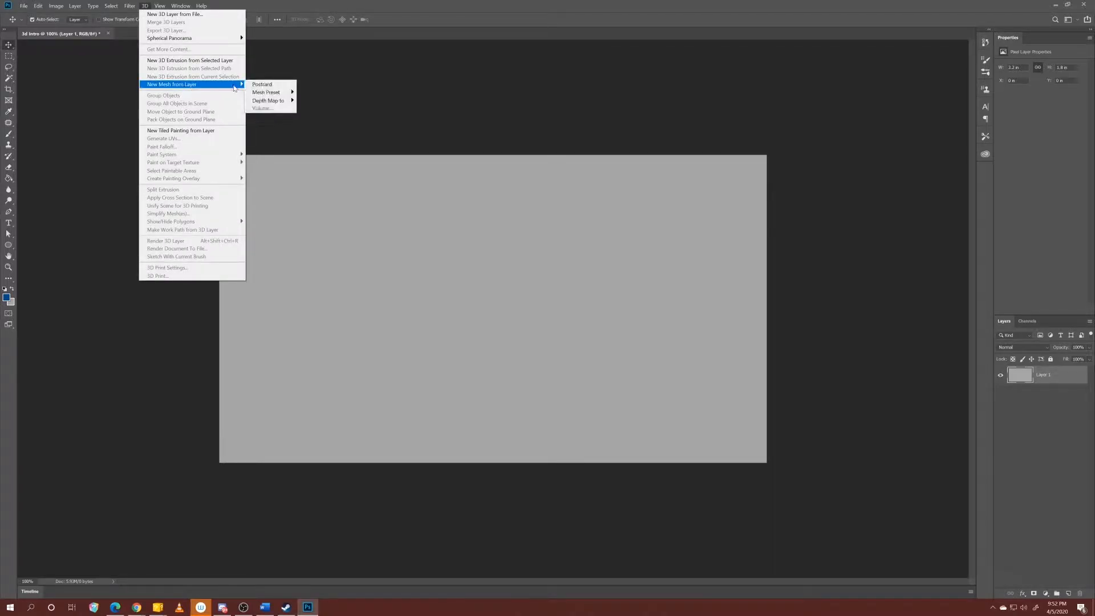
mouse_move(284, 93)
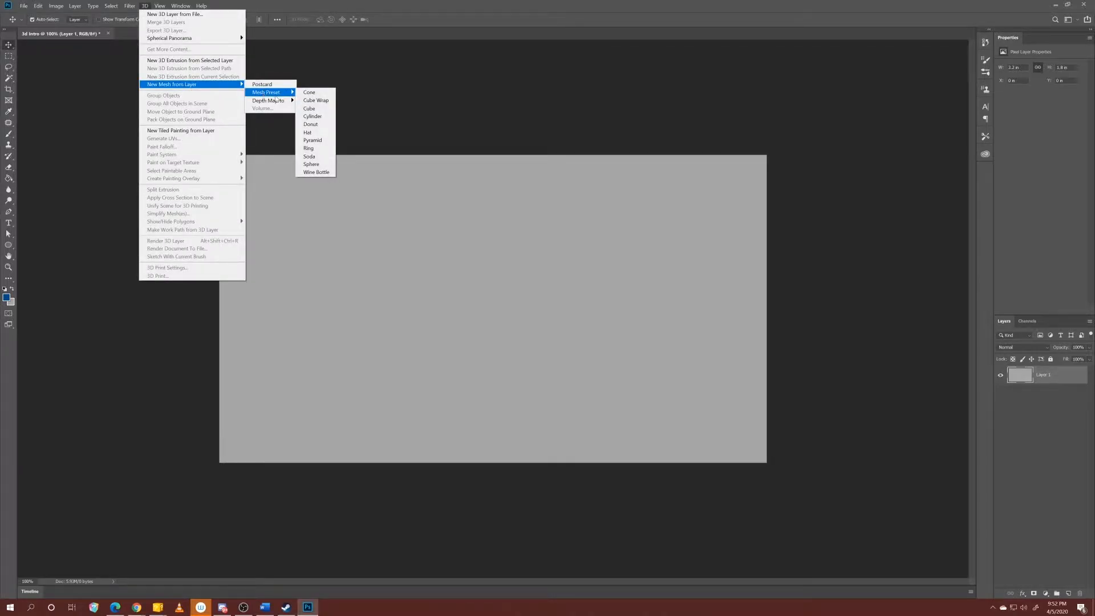
left_click(311, 156)
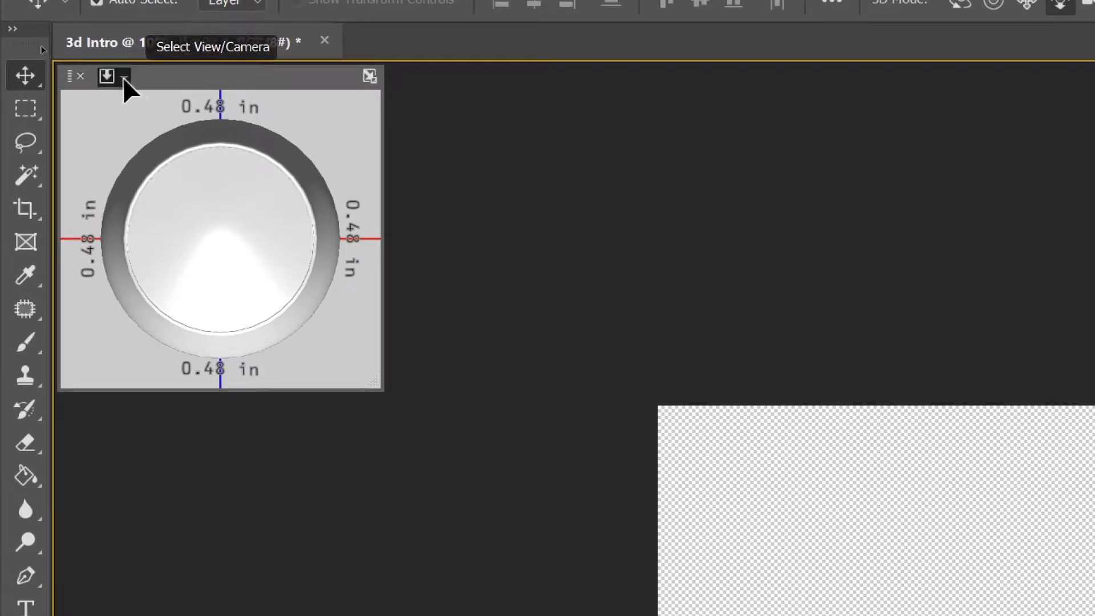
Set the secondary 3D view to Left and swap it with the main view.
left_click(123, 78)
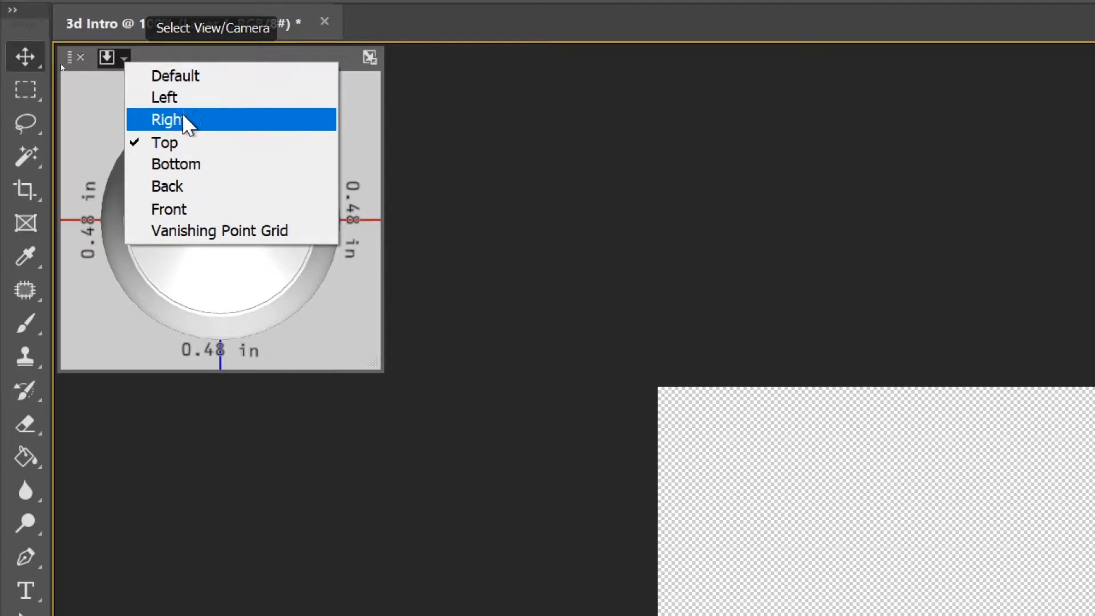
left_click(204, 97)
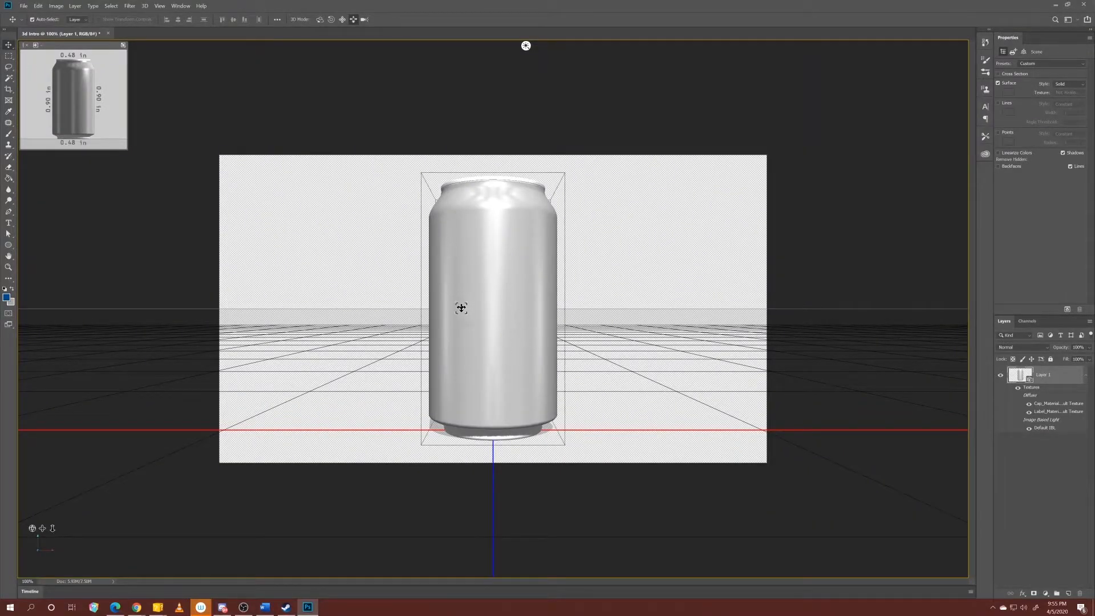
left_click(122, 46)
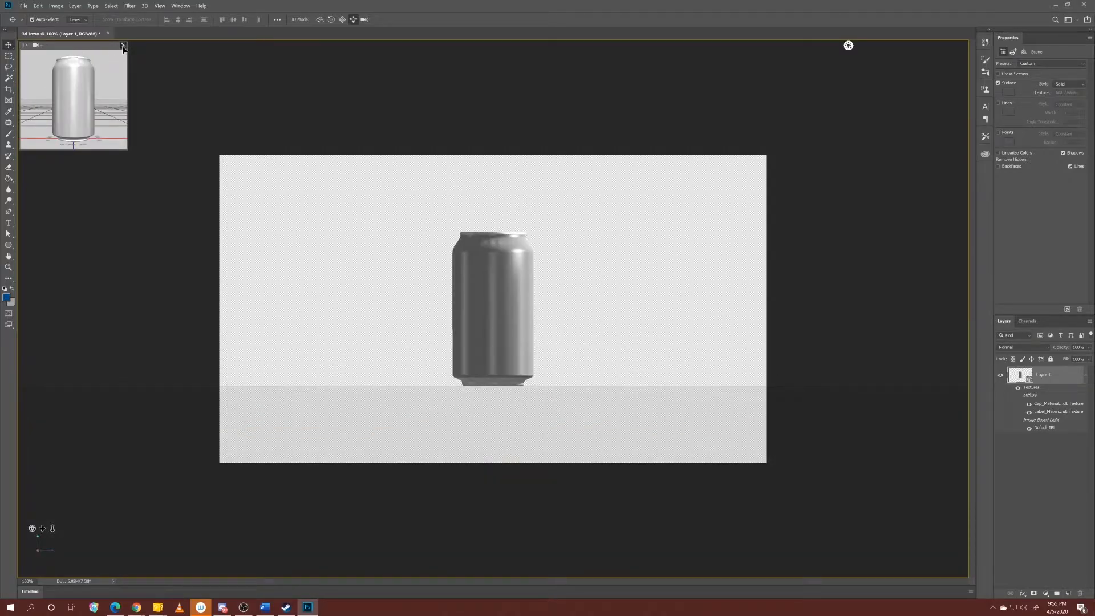
Set the secondary 3D view to Top and swap it with the main view.
left_click(38, 48)
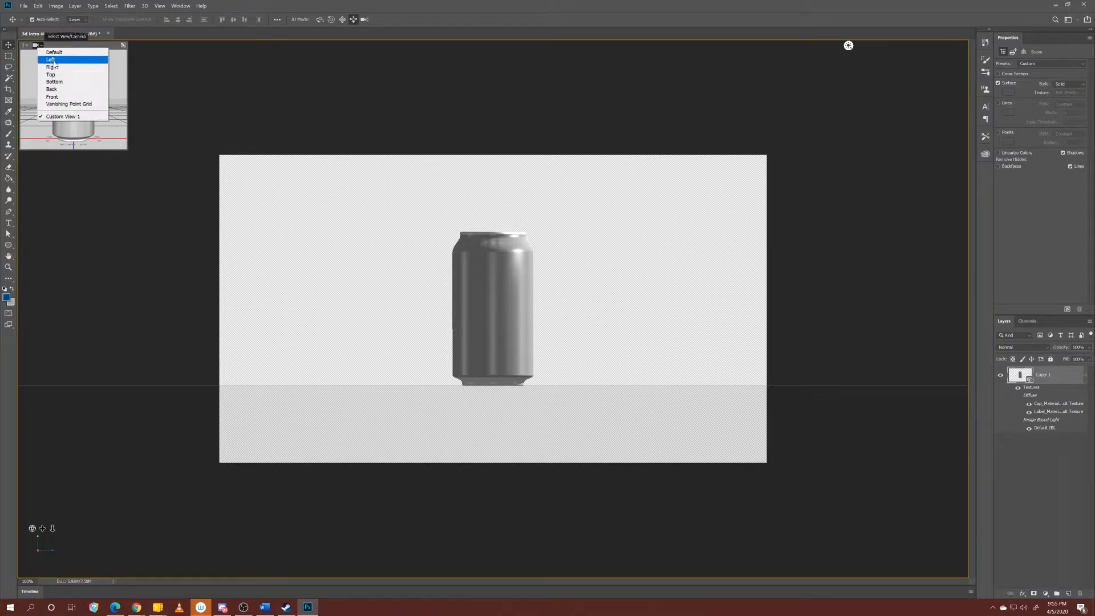
left_click(50, 74)
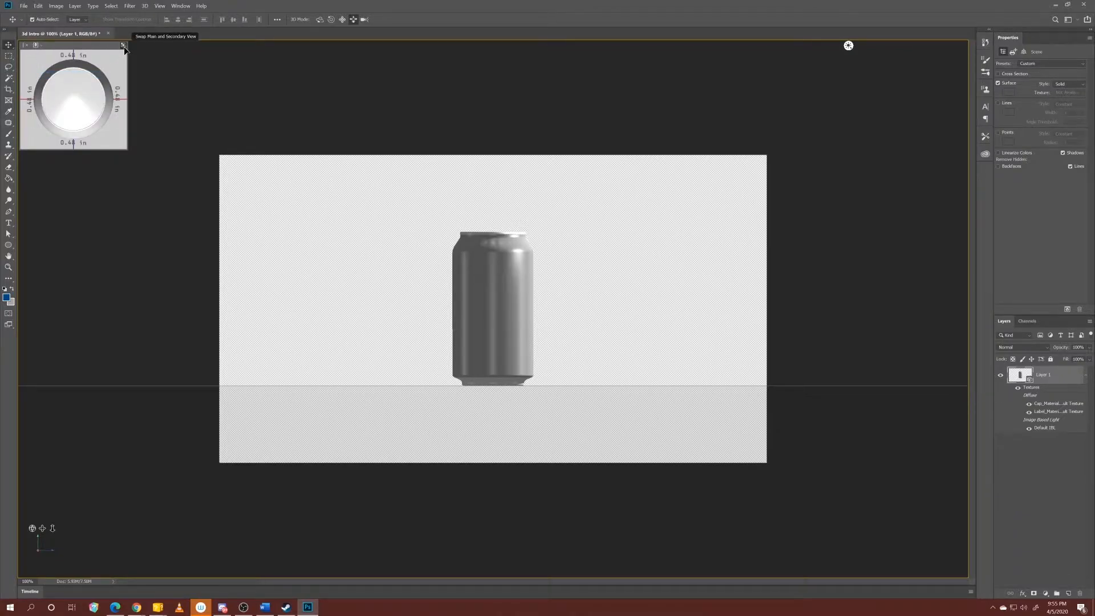
left_click(123, 46)
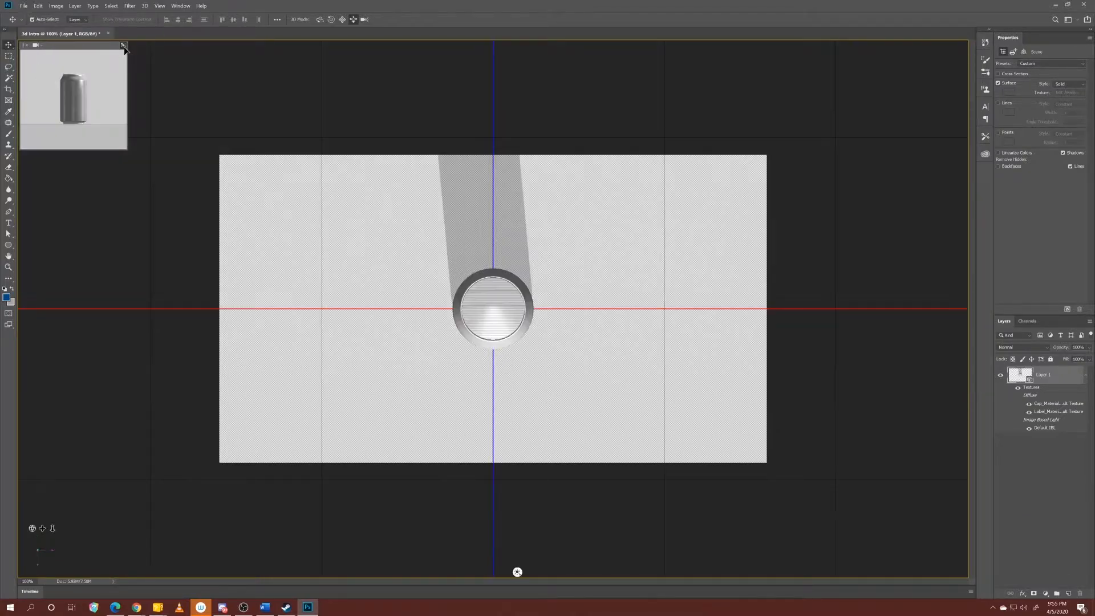
Set the secondary 3D view to Back and swap it with the main view.
left_click(36, 45)
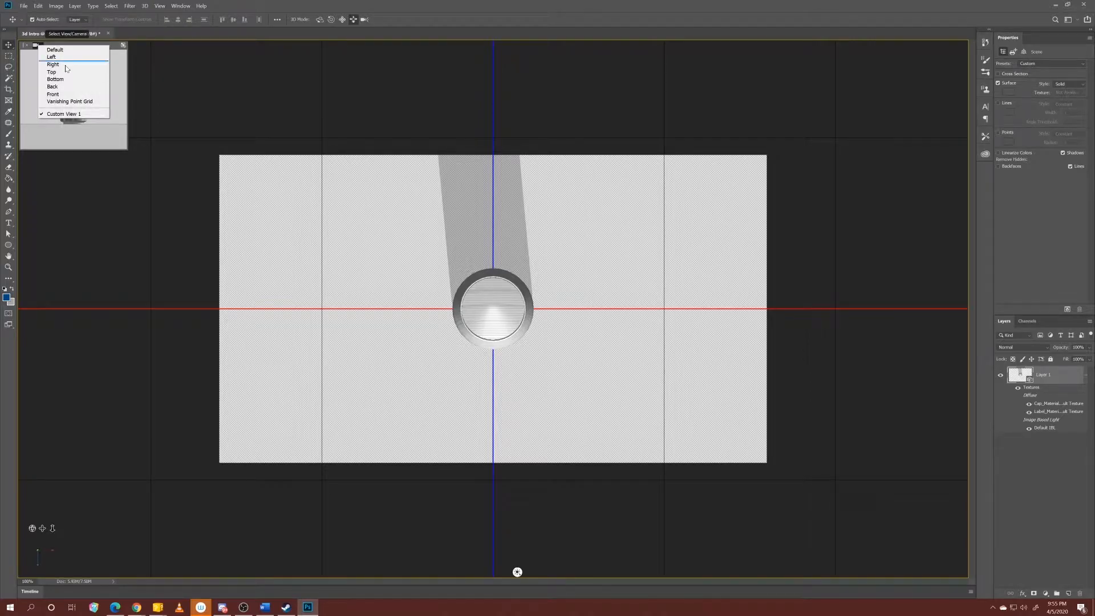
left_click(53, 94)
left_click(123, 46)
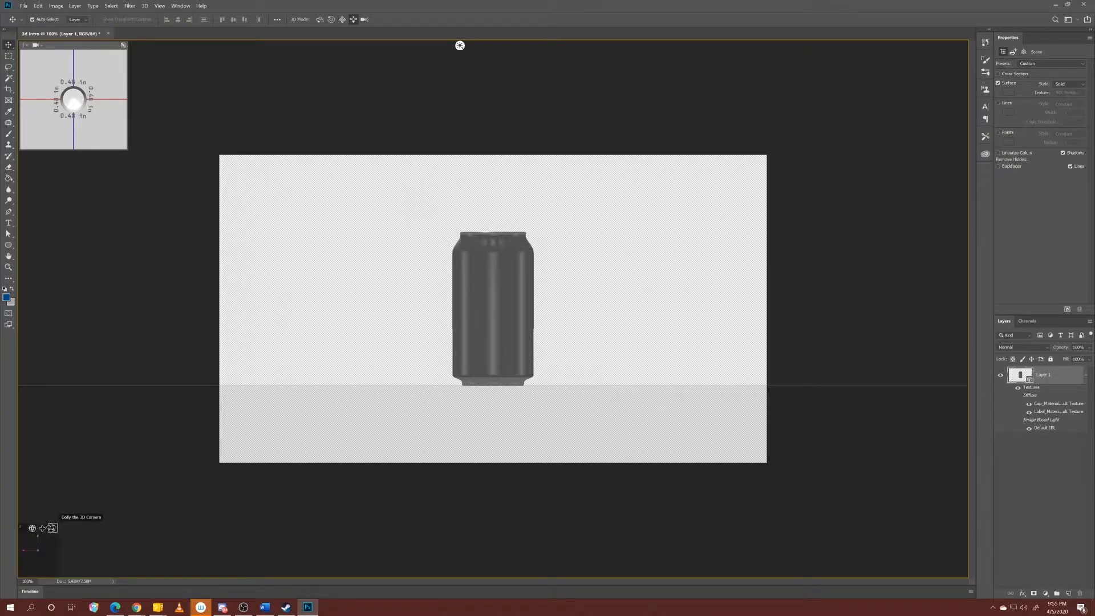
Orbit the 3D camera around the soda can to see it from an elevated angle.
left_click_drag(31, 528, 50, 528)
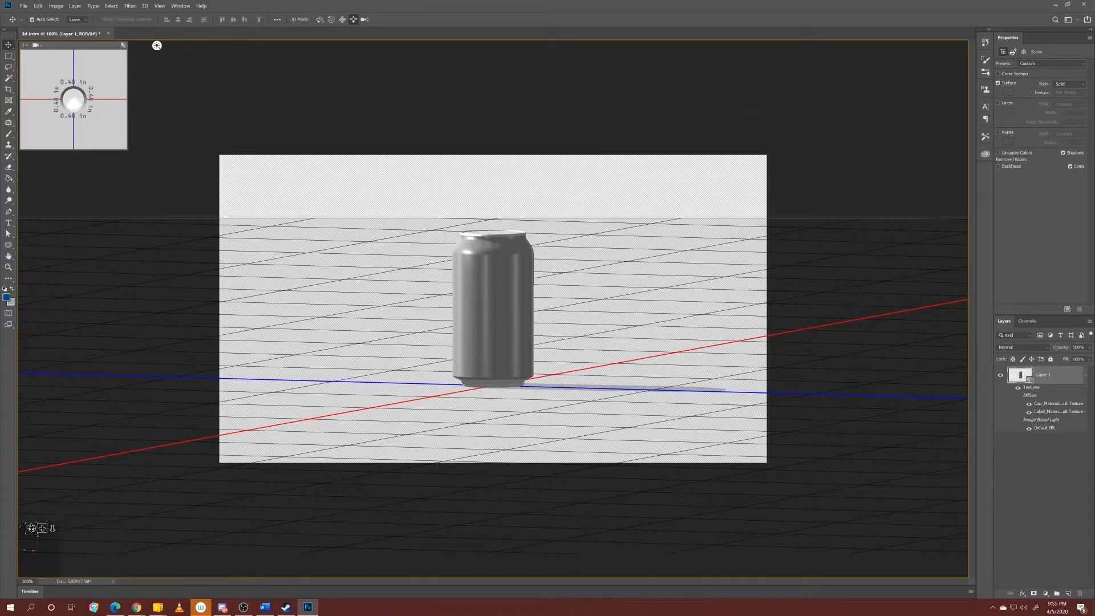
left_click_drag(33, 528, 71, 523)
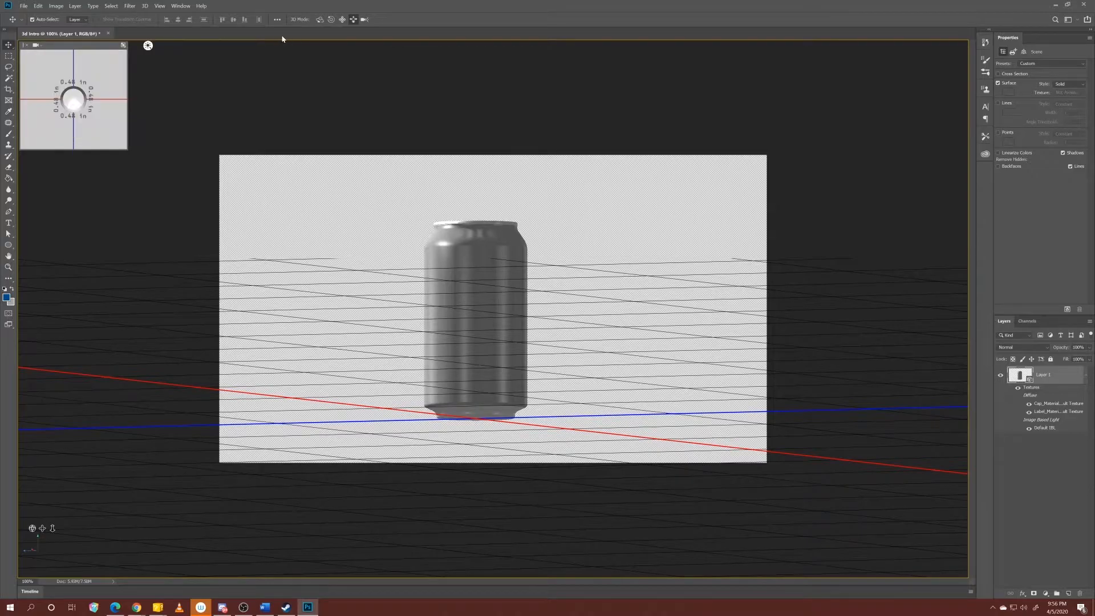
left_click(320, 21)
left_click_drag(425, 111, 476, 117)
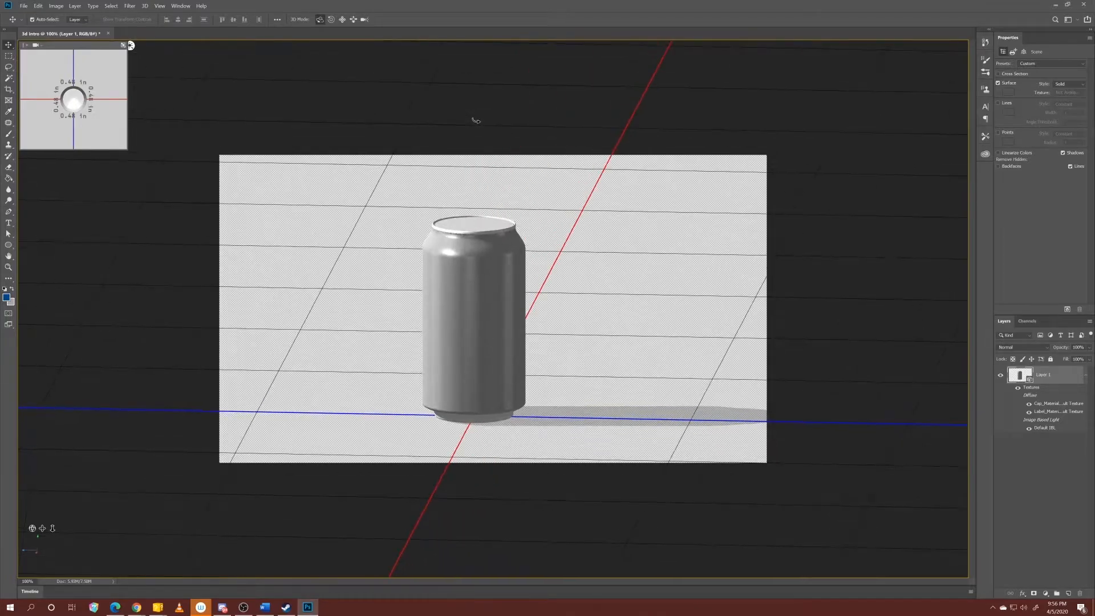
Try out rolling, panning and sliding the 3D camera around the soda can.
left_click(333, 22)
mouse_move(479, 93)
left_mouse_down()
mouse_move(457, 89)
mouse_move(513, 93)
mouse_move(479, 98)
left_mouse_up()
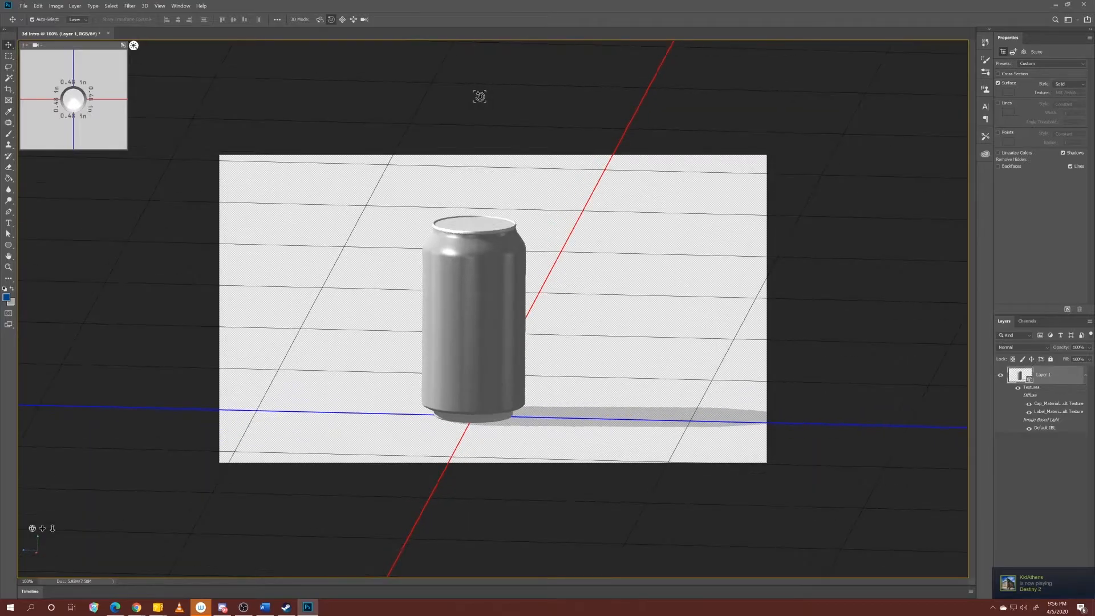
left_click(343, 20)
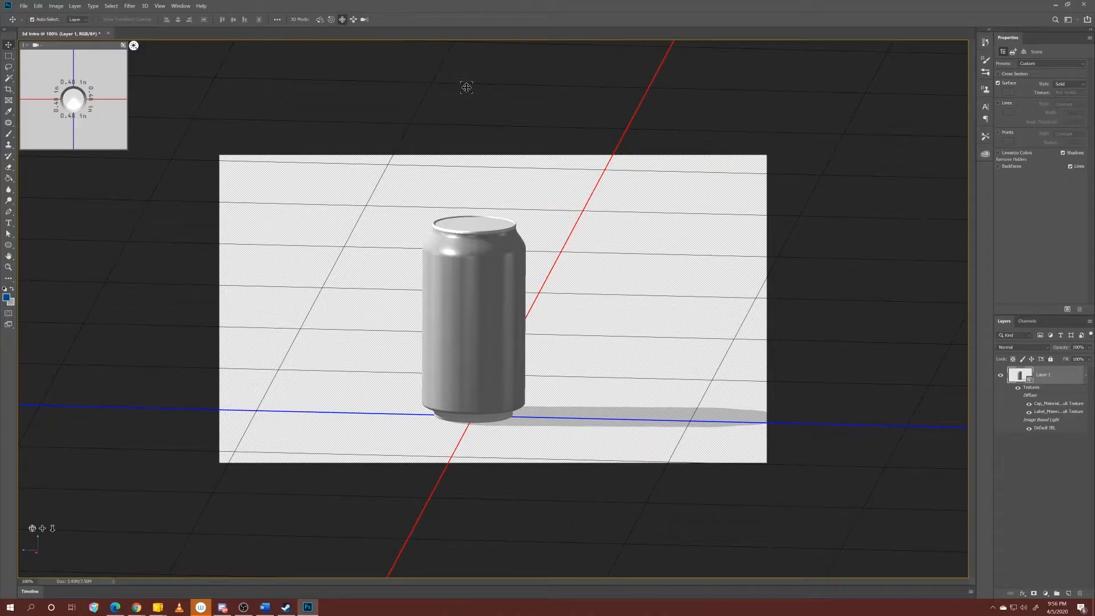
mouse_move(464, 100)
left_mouse_down()
mouse_move(472, 108)
mouse_move(456, 105)
mouse_move(467, 105)
left_mouse_up()
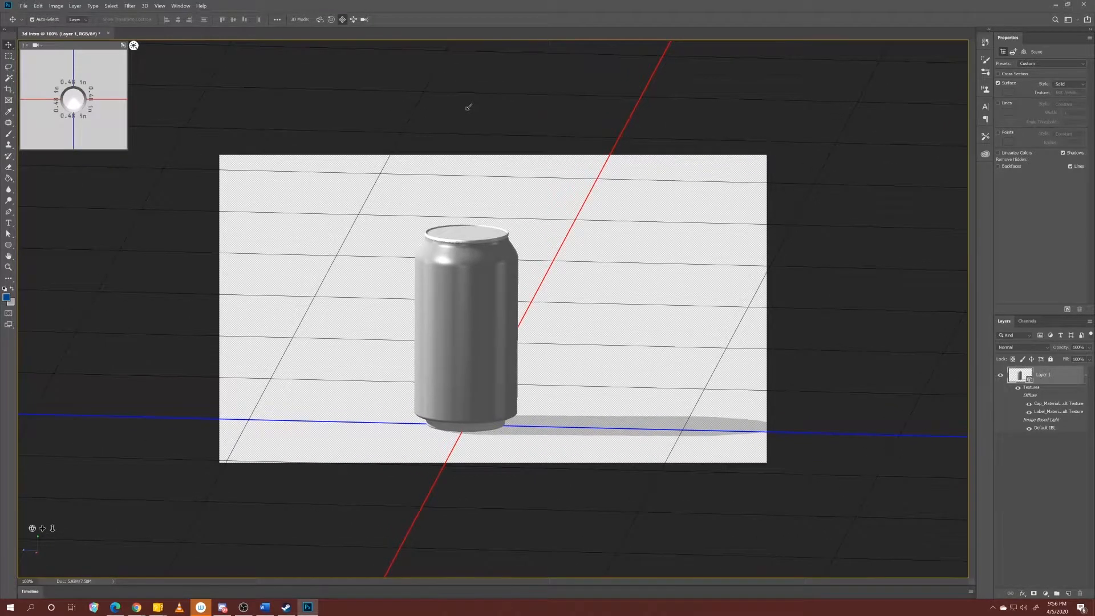
left_click(353, 20)
left_click_drag(507, 122, 498, 184)
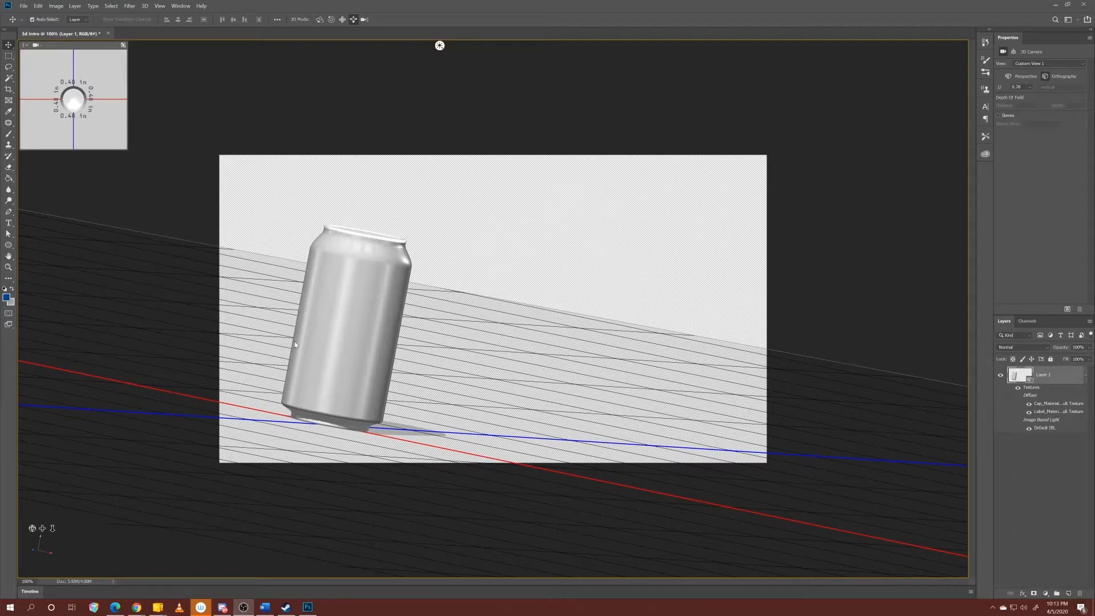
Set the secondary 3D view to Front and swap it with the main view.
left_click(40, 44)
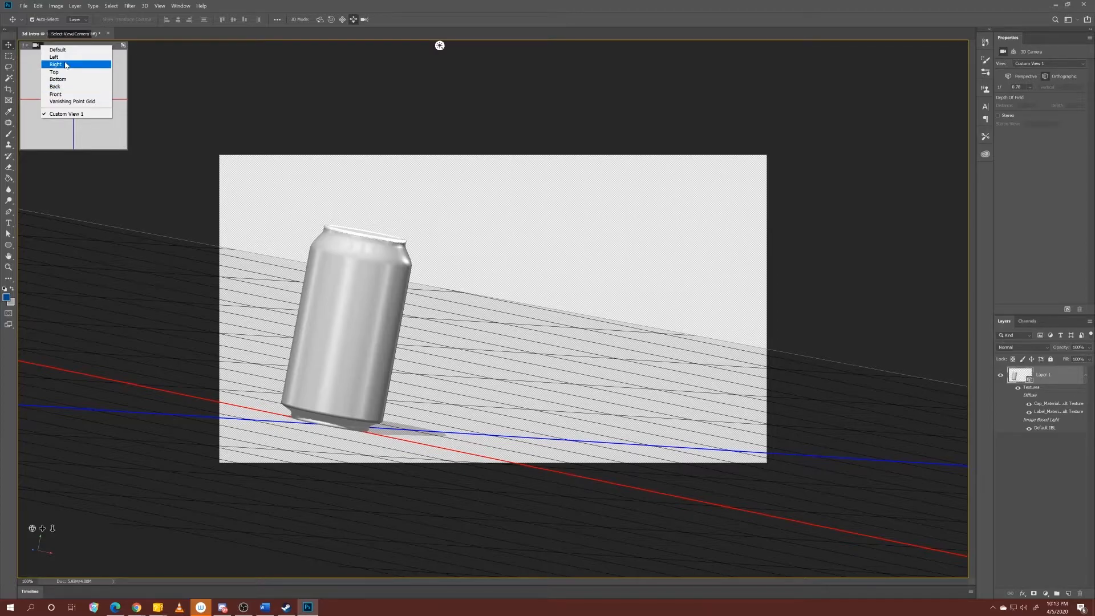
left_click(68, 89)
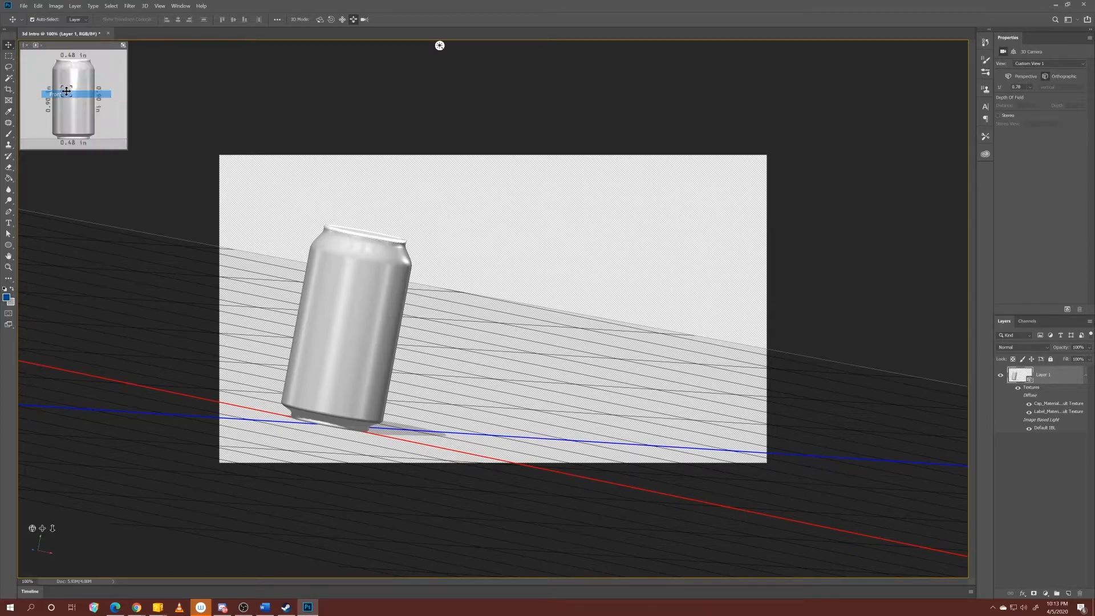
left_click(124, 46)
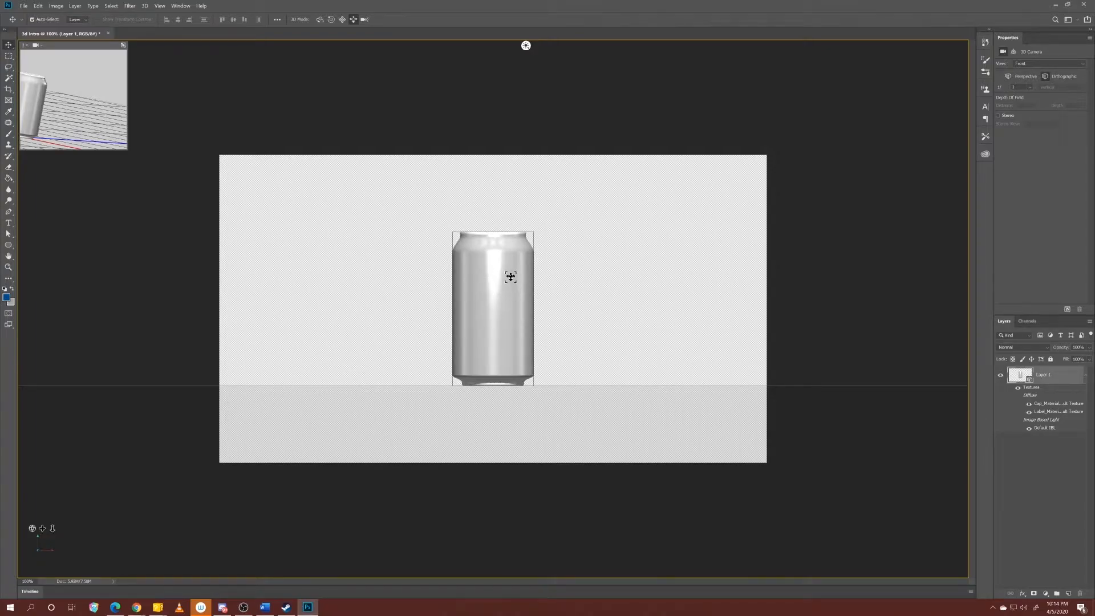
Select the soda can mesh and dolly the 3D camera in closer to it.
left_click(494, 319)
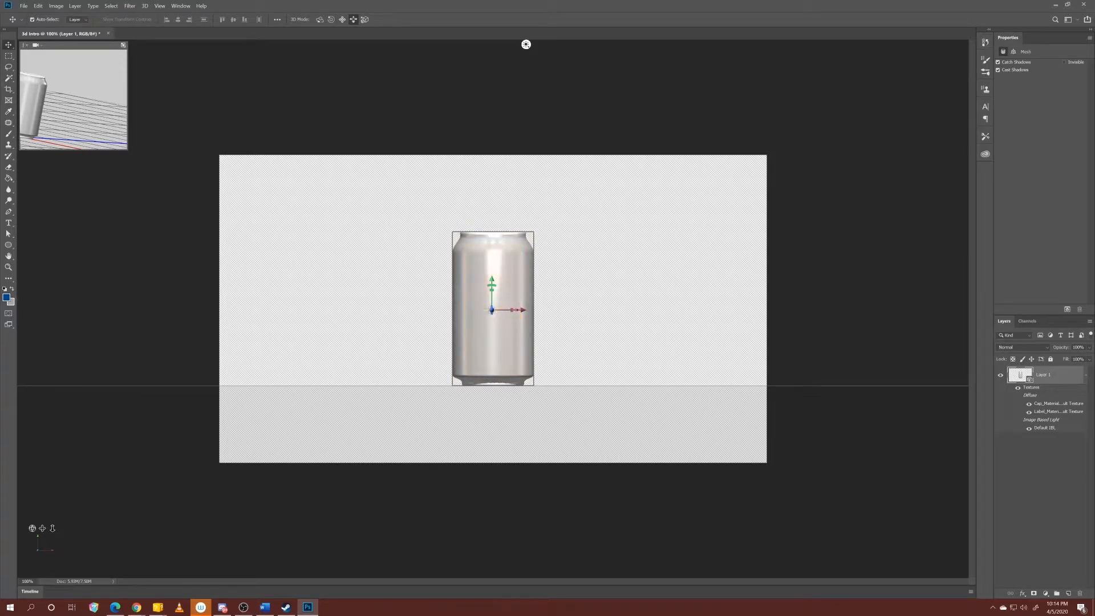
key("alt+Tab")
left_click_drag(52, 527, 59, 550)
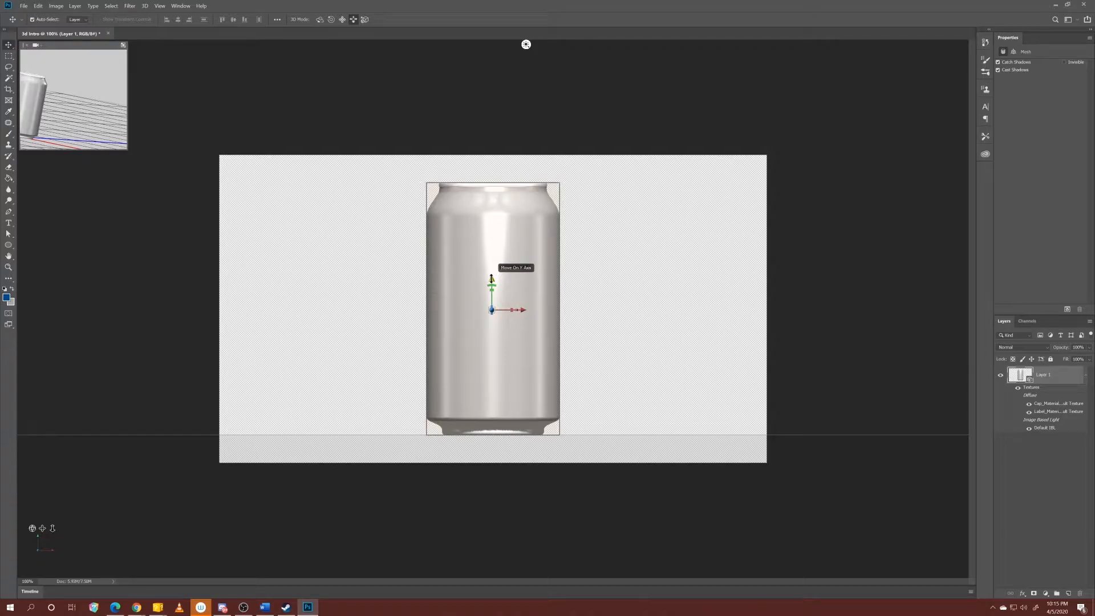
Stretch the soda can along its Y axis to about 1.24 in.
mouse_move(492, 278)
left_mouse_down()
mouse_move(489, 255)
mouse_move(485, 280)
left_mouse_up()
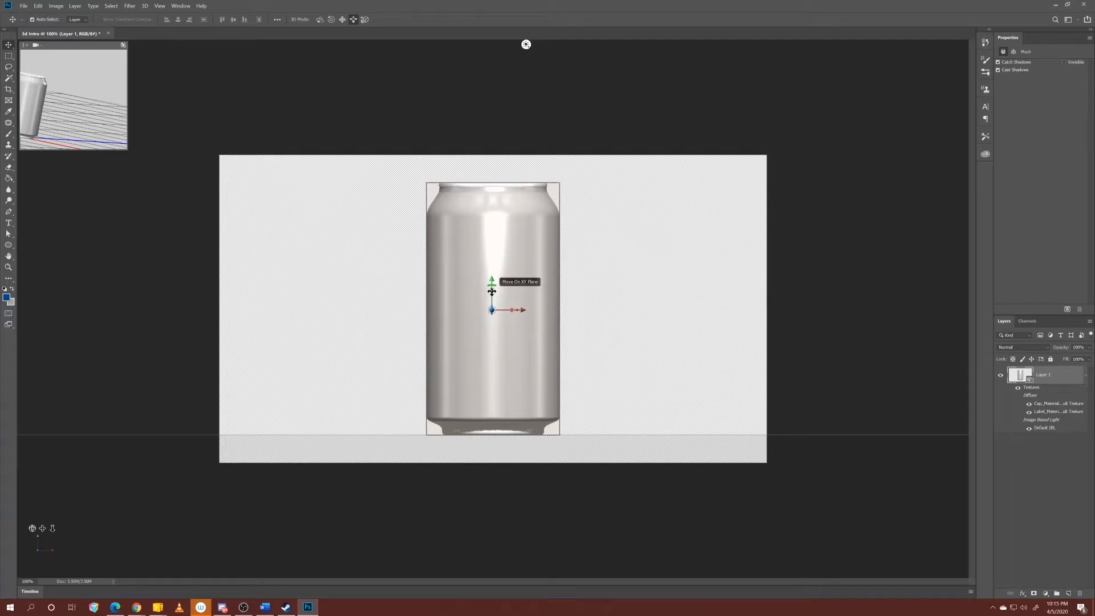
left_click_drag(491, 288, 487, 265)
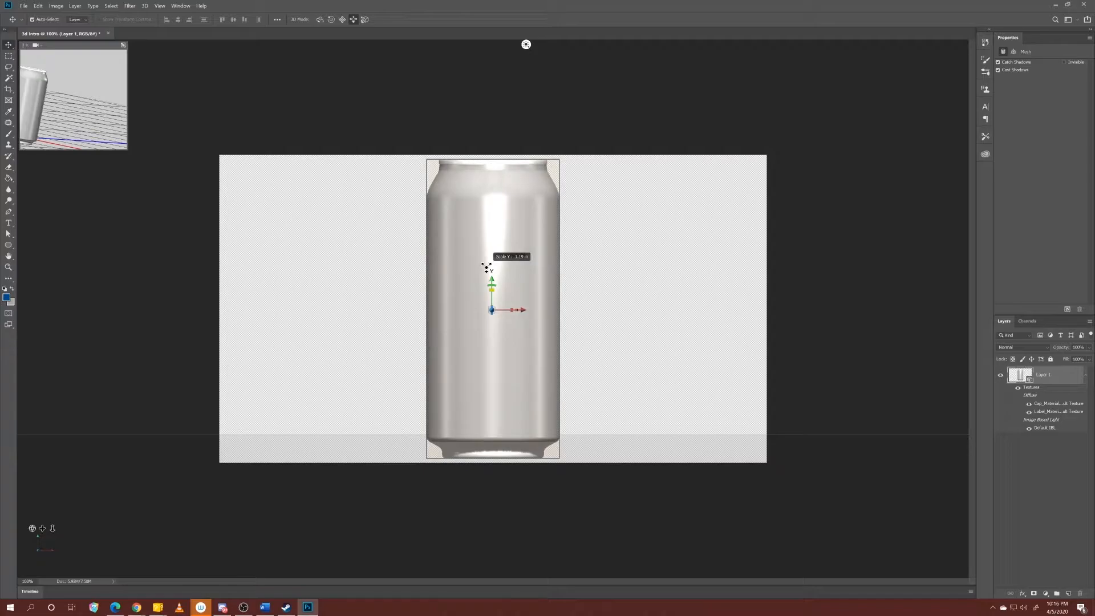
left_click_drag(486, 265, 486, 259)
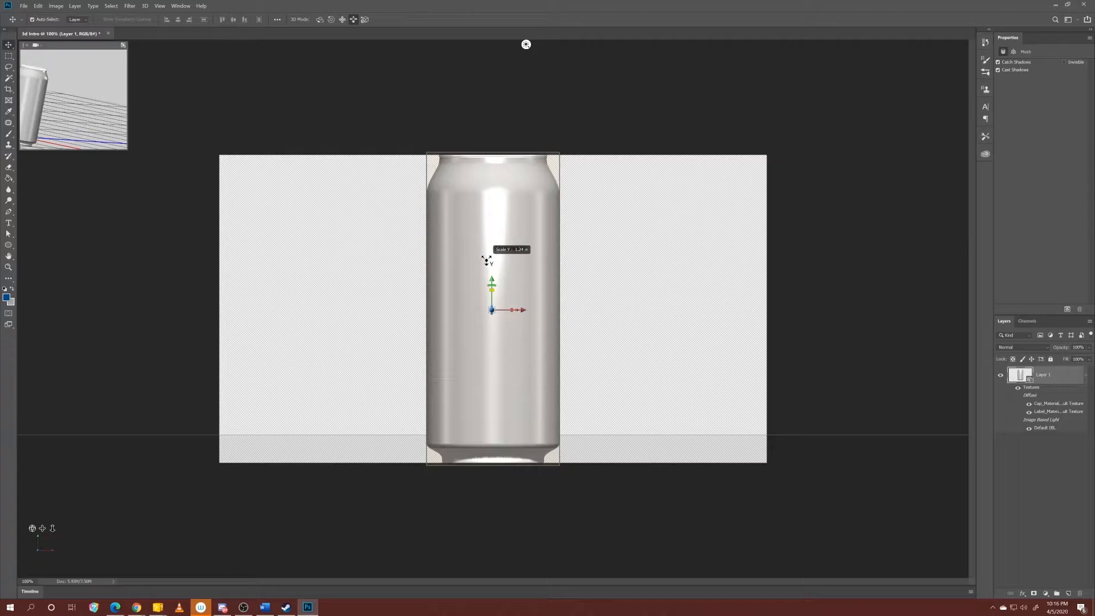
left_click_drag(486, 260, 487, 258)
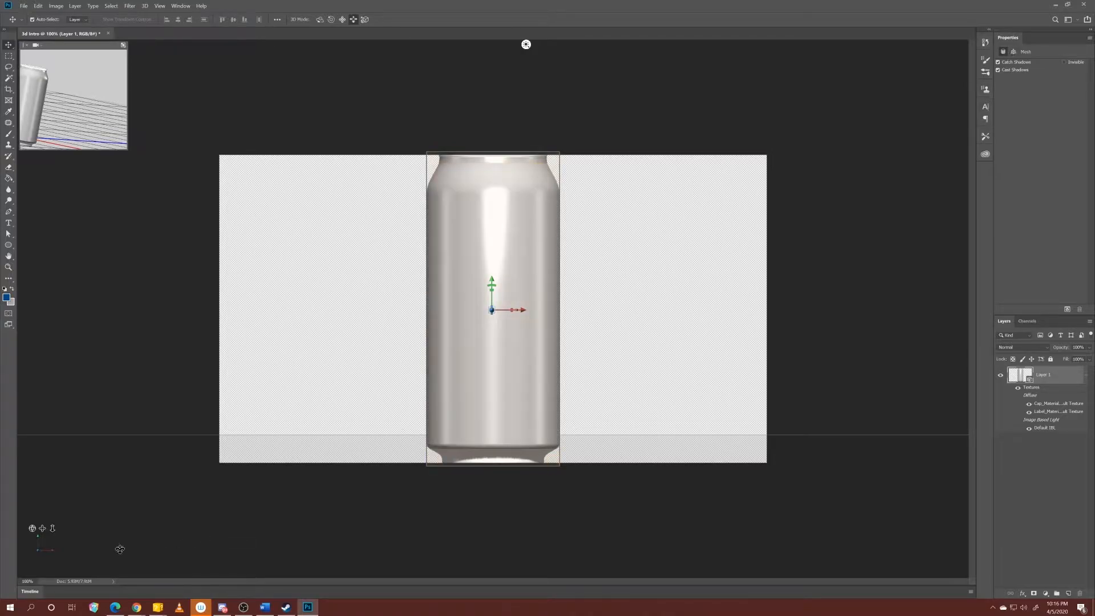
Reselect the soda can mesh and move it to the ground plane through its coordinate settings.
left_click(81, 544)
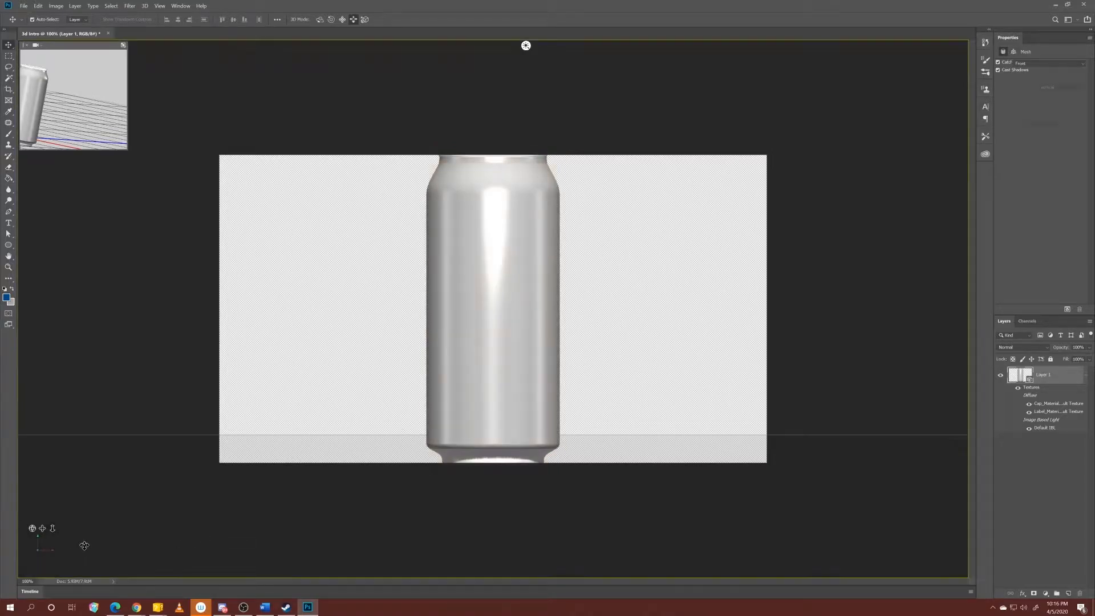
left_click(1013, 52)
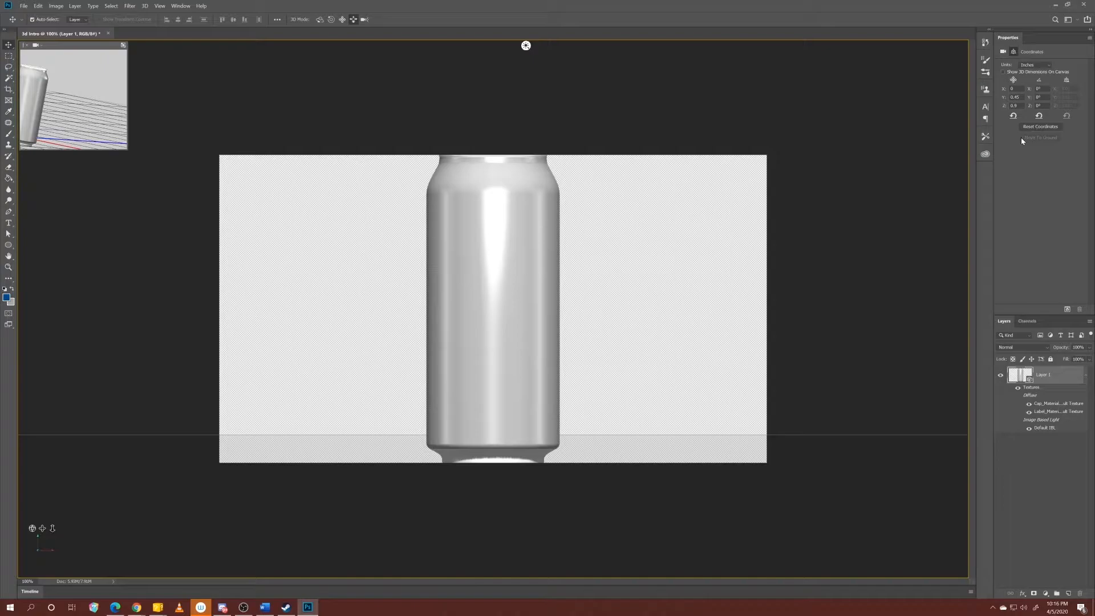
left_click(487, 299)
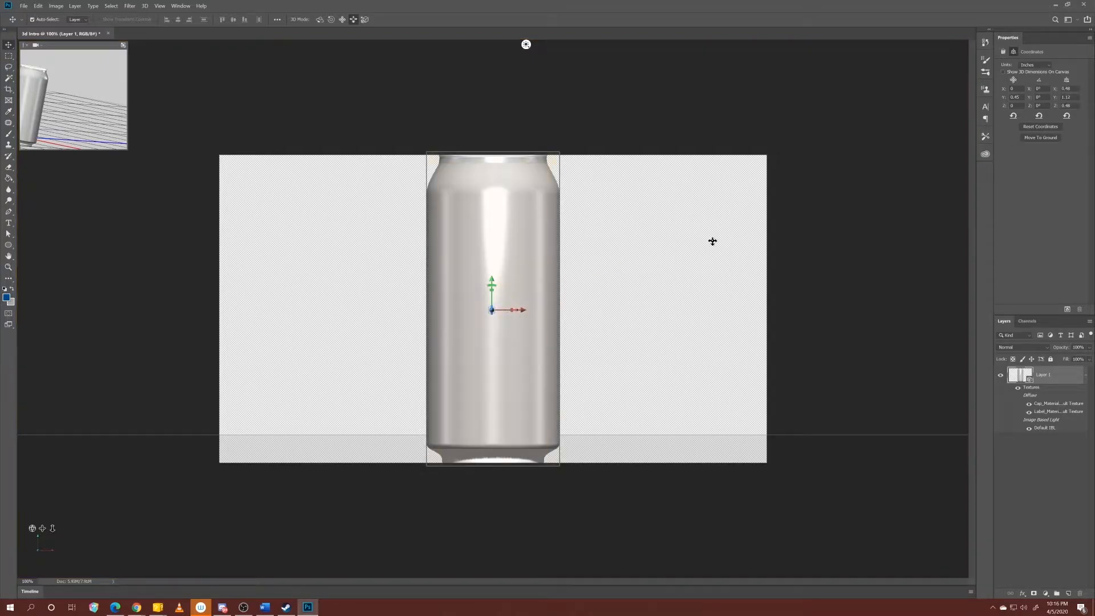
left_click(1036, 138)
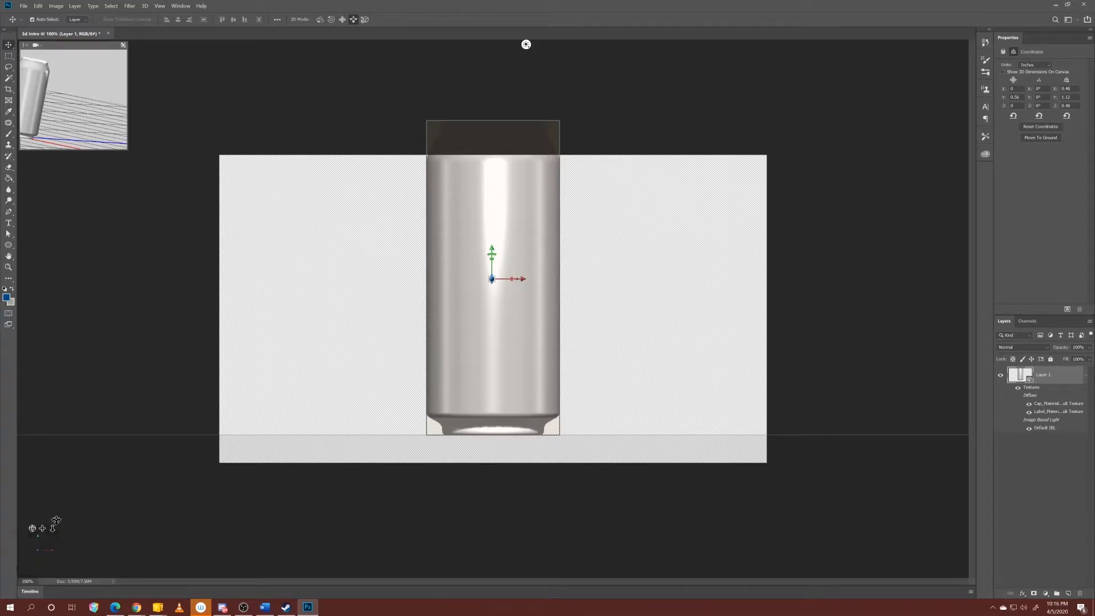
Rotate the soda can slightly around its Z axis and move it a short distance in the positive X direction.
left_click_drag(54, 524, 55, 516)
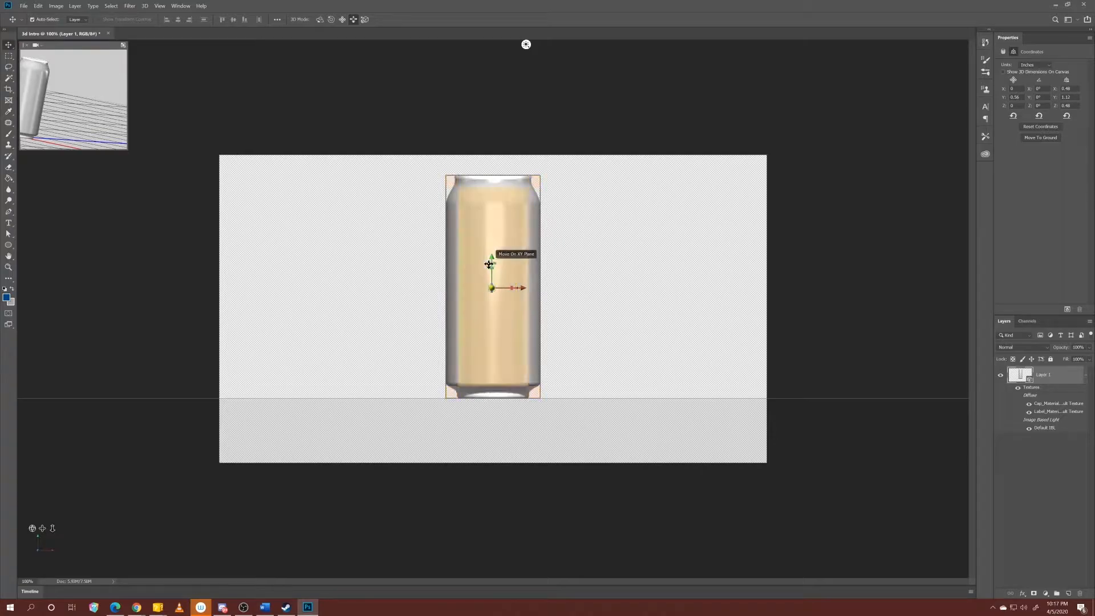
mouse_move(497, 265)
left_mouse_down()
mouse_move(473, 269)
mouse_move(505, 251)
mouse_move(527, 338)
mouse_move(457, 320)
mouse_move(500, 269)
mouse_move(494, 261)
mouse_move(498, 271)
left_mouse_up()
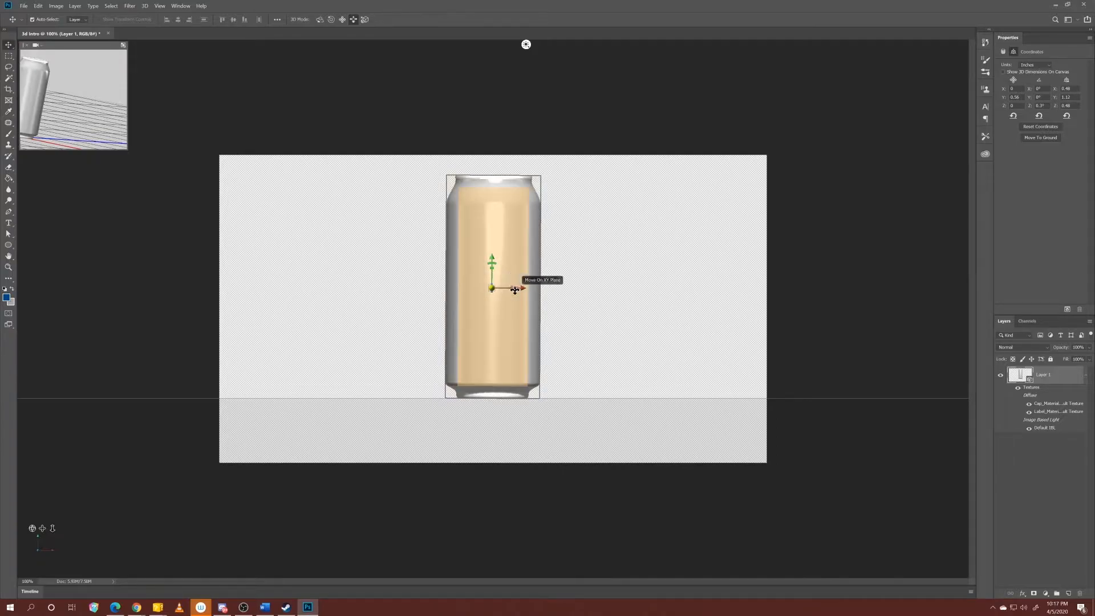
left_click(517, 289)
left_click(508, 294)
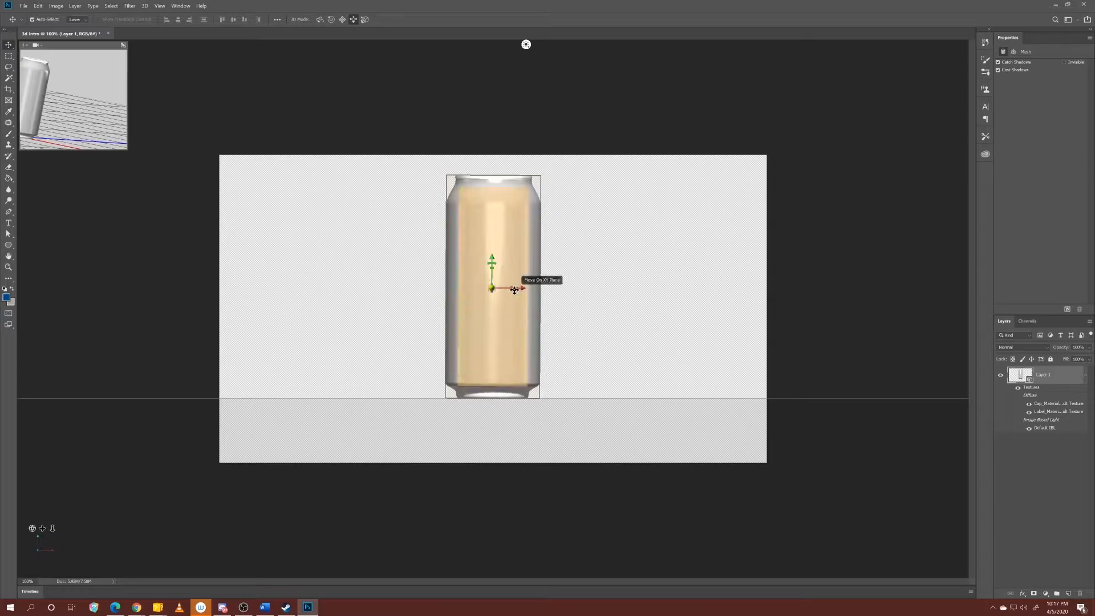
mouse_move(520, 289)
left_mouse_down()
mouse_move(540, 289)
mouse_move(457, 289)
mouse_move(555, 290)
mouse_move(528, 294)
left_mouse_up()
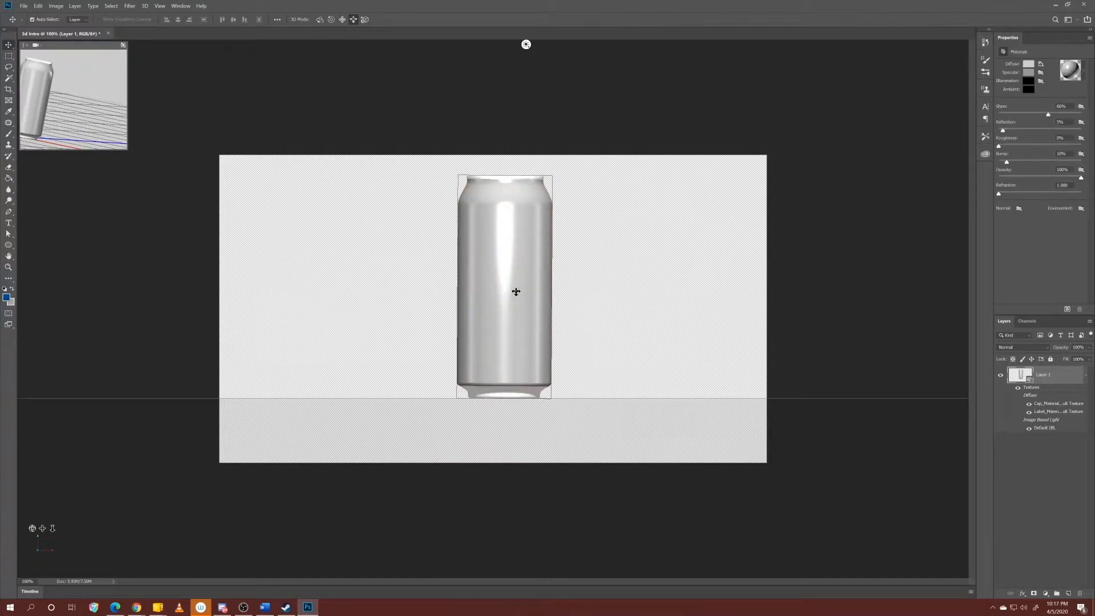
Move the soda can along its Z axis and rotate it around its Y axis using the 3D axis widget.
left_click_drag(504, 287, 508, 242)
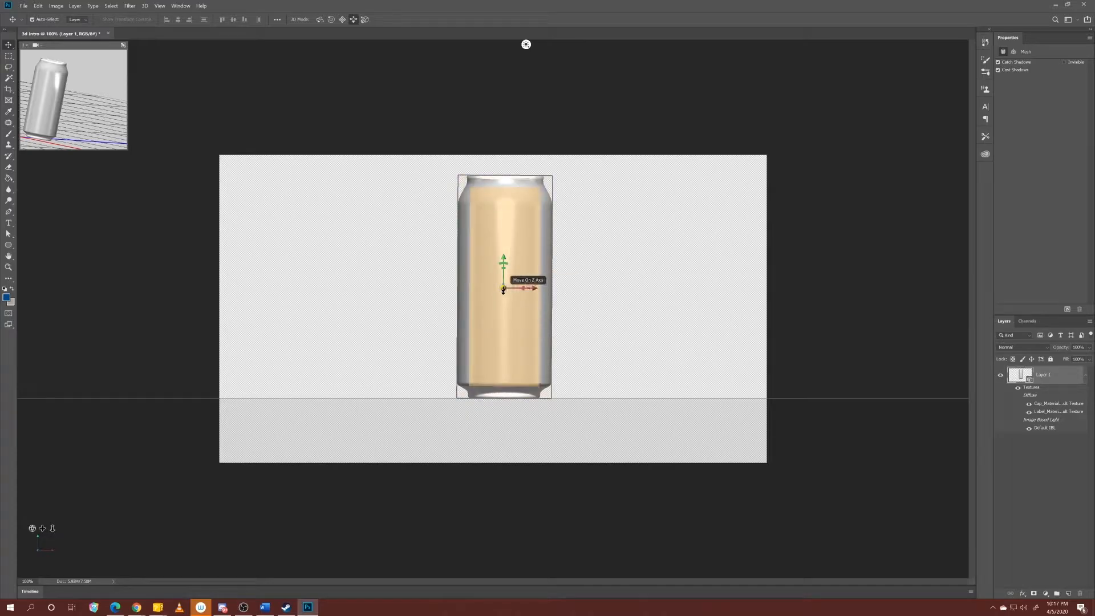
left_click_drag(33, 528, 34, 530)
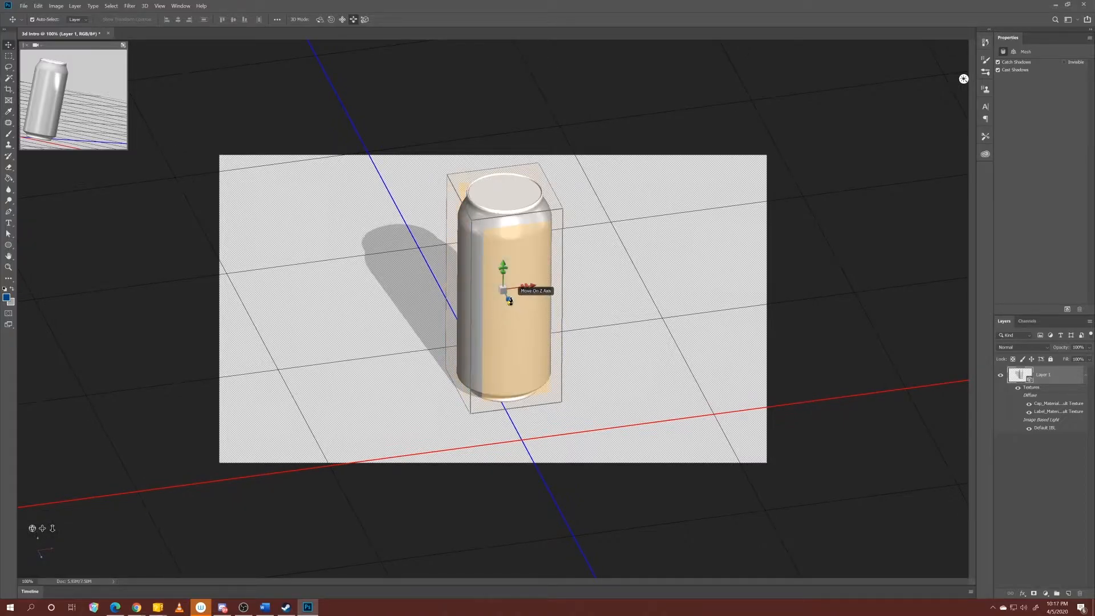
left_click_drag(511, 297, 461, 290)
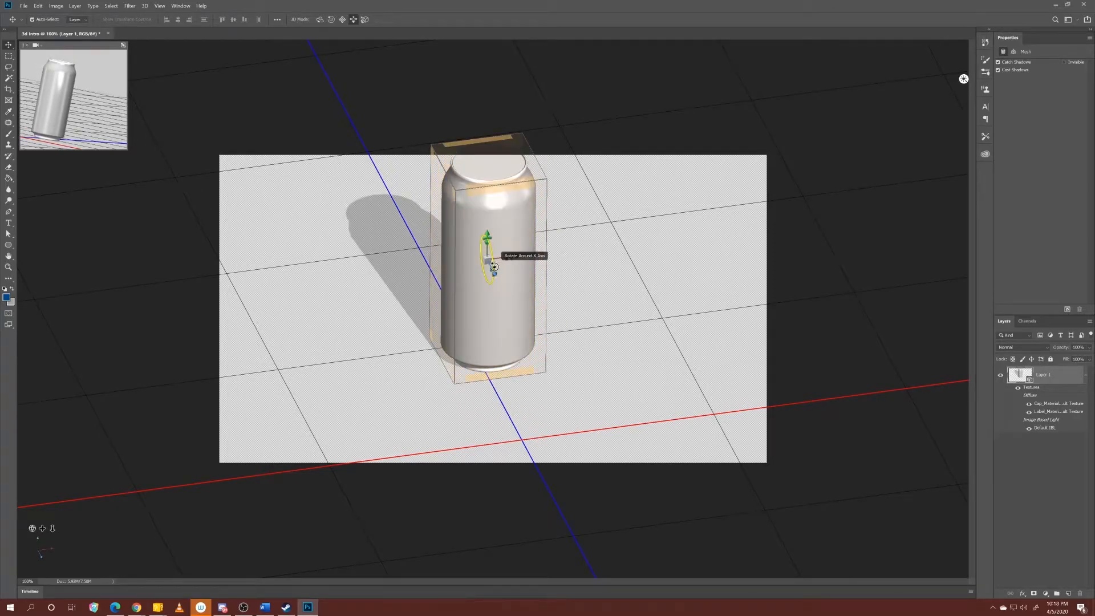
left_click_drag(494, 266, 551, 286)
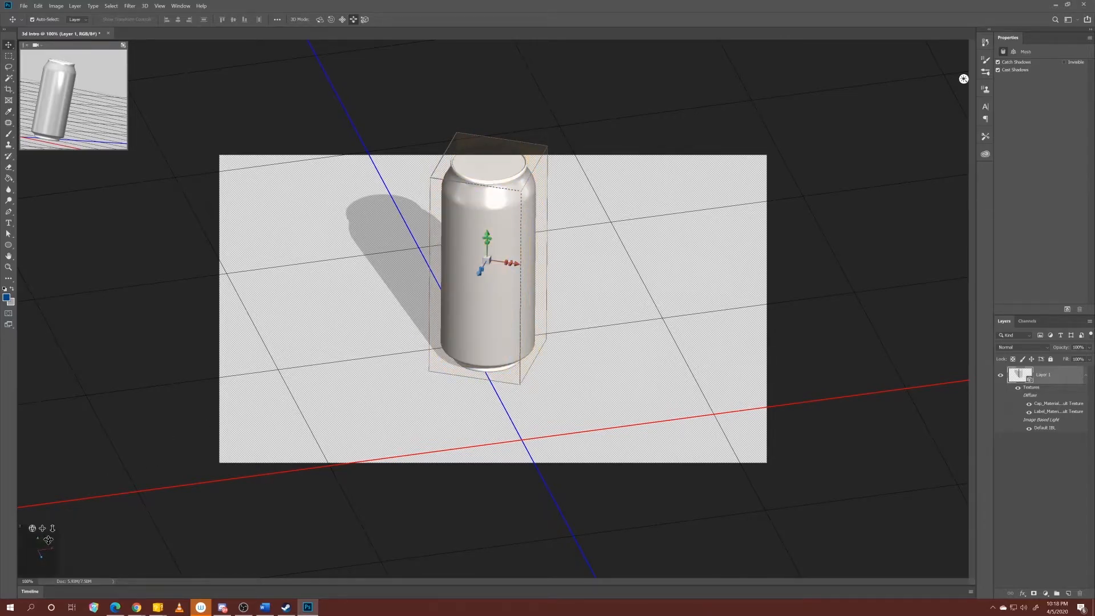
Set the secondary 3D view to Front and swap it with the main view showing the repositioned can.
left_click_drag(53, 528, 57, 502)
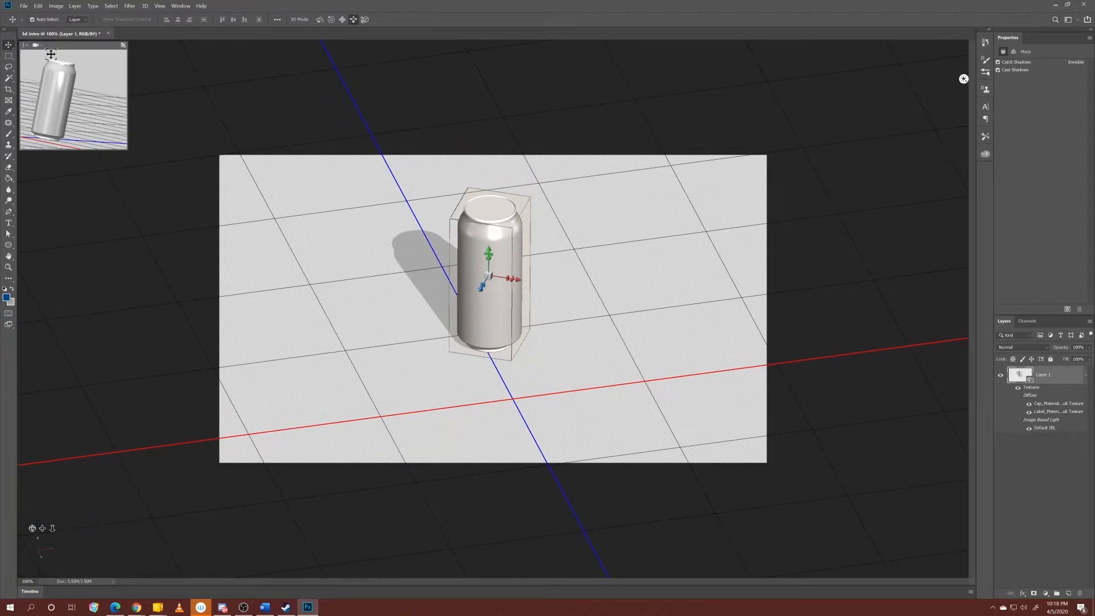
left_click(36, 45)
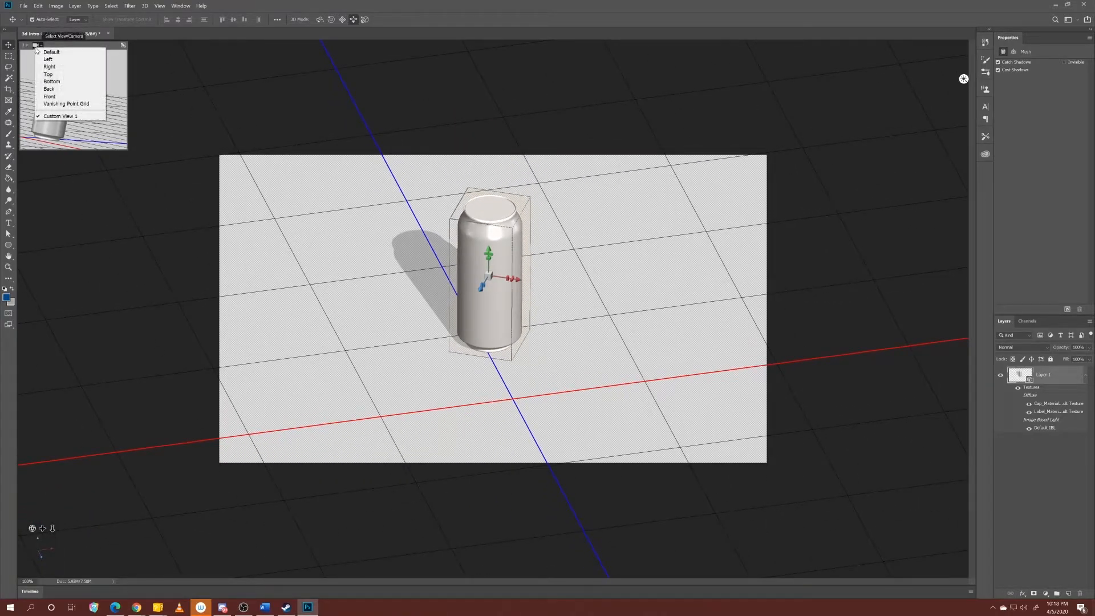
left_click(68, 96)
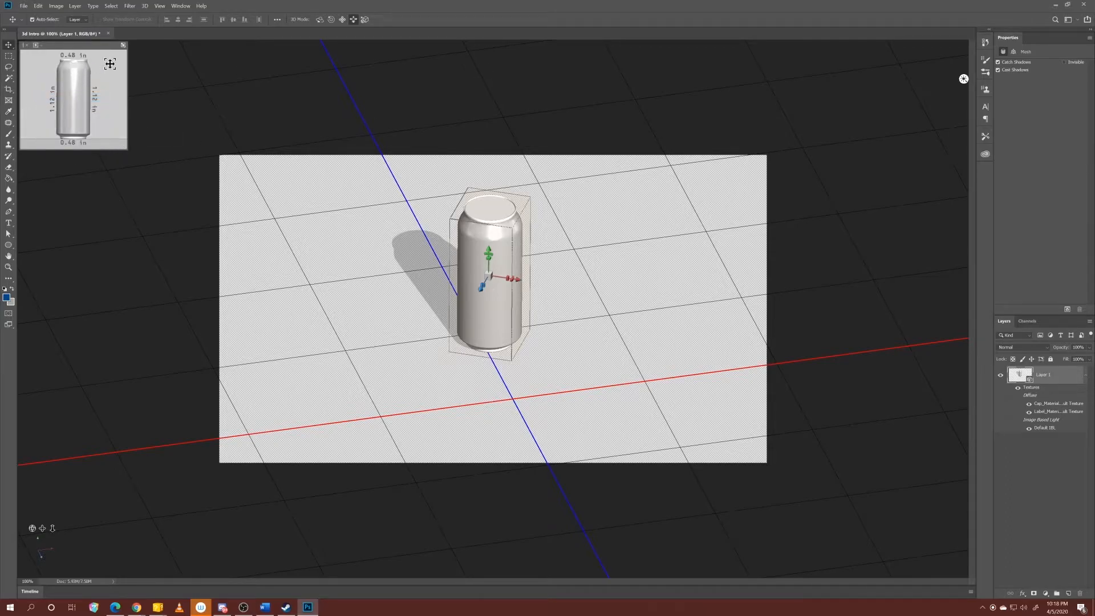
left_click(113, 45)
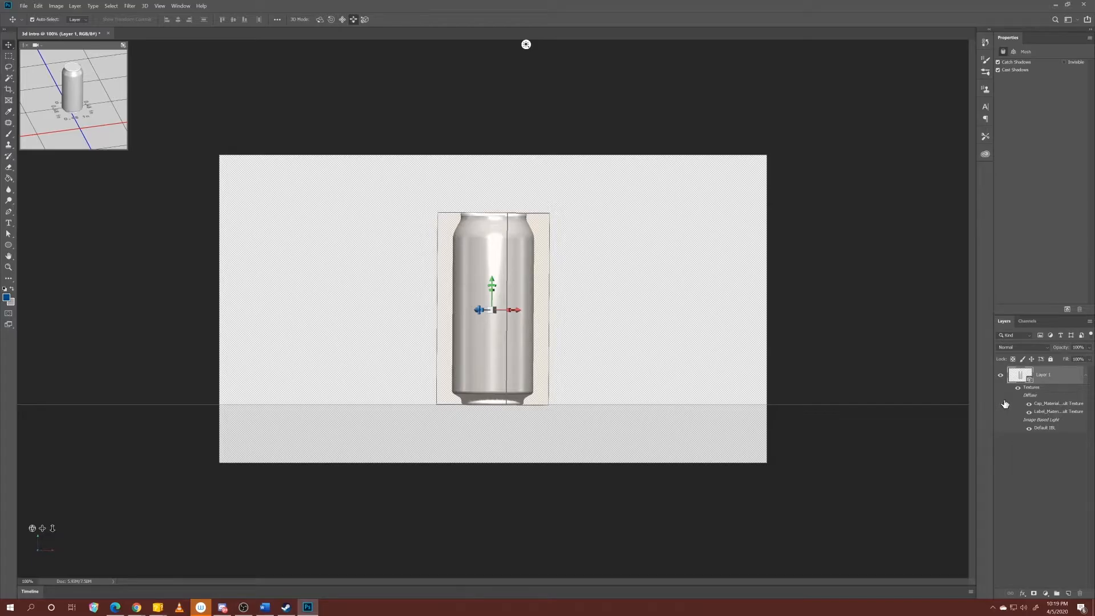
Open the label material's diffuse texture to examine its UV layout, and close that document.
double_click(1049, 412)
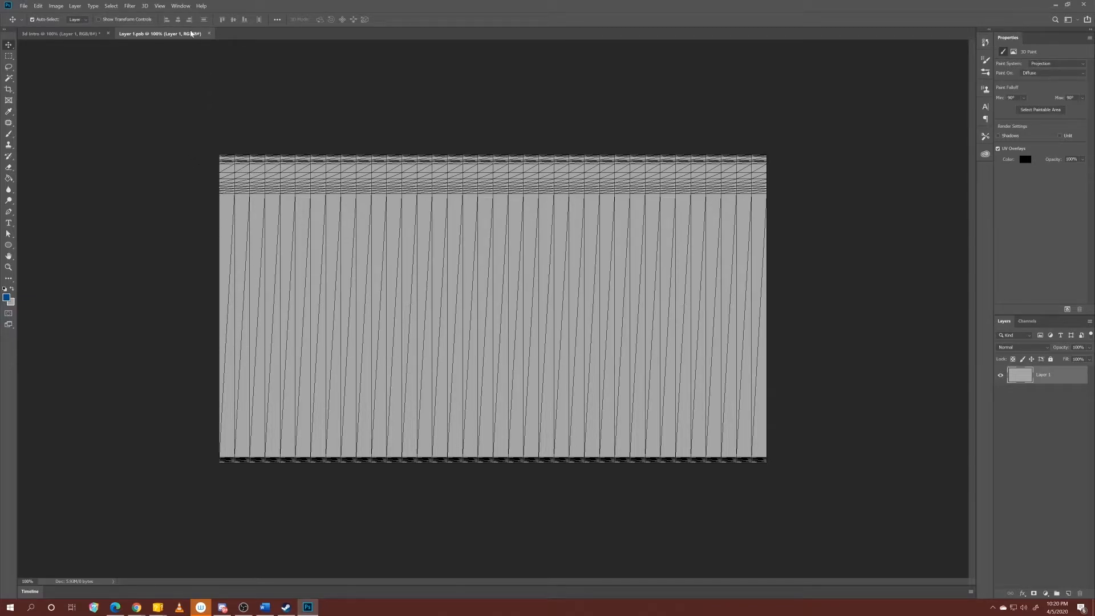
left_click(209, 35)
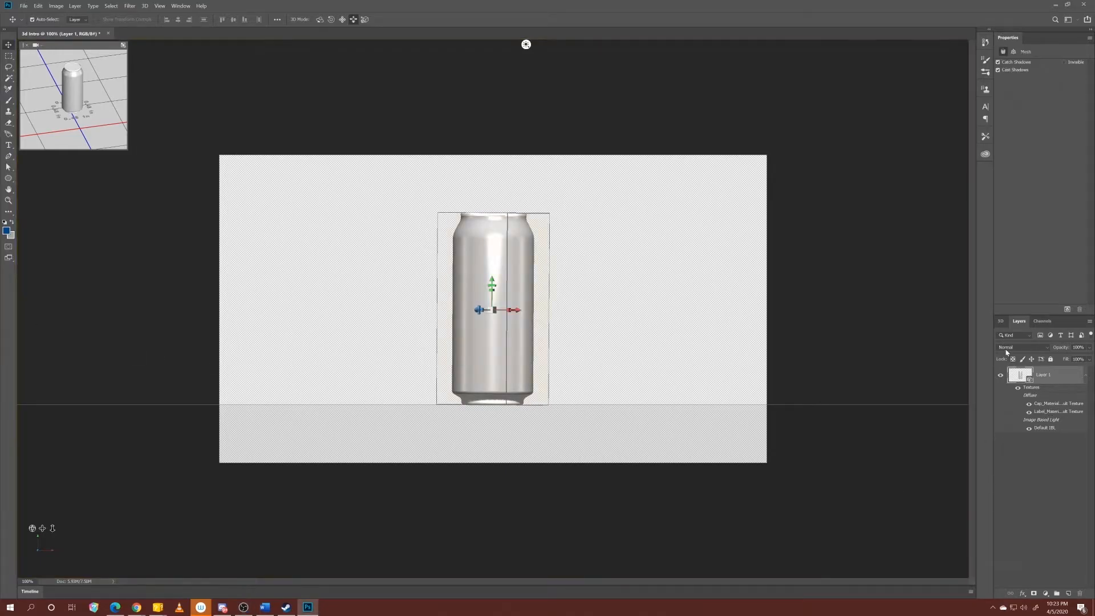
Select Label_Material in the 3D scene and apply a grey metal material preset to it.
left_click(1000, 321)
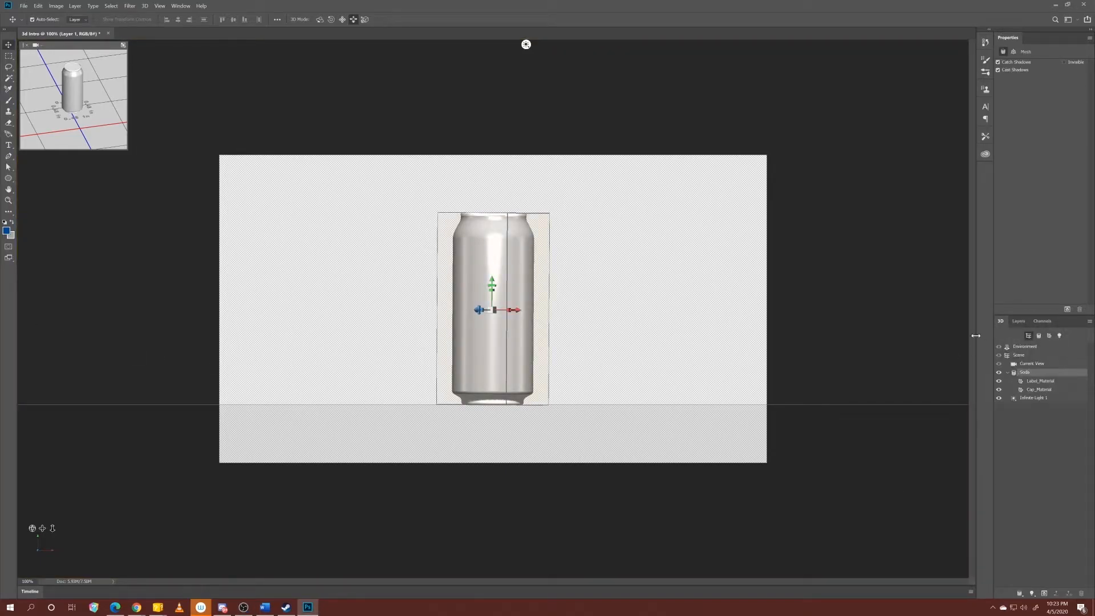
left_click(1036, 382)
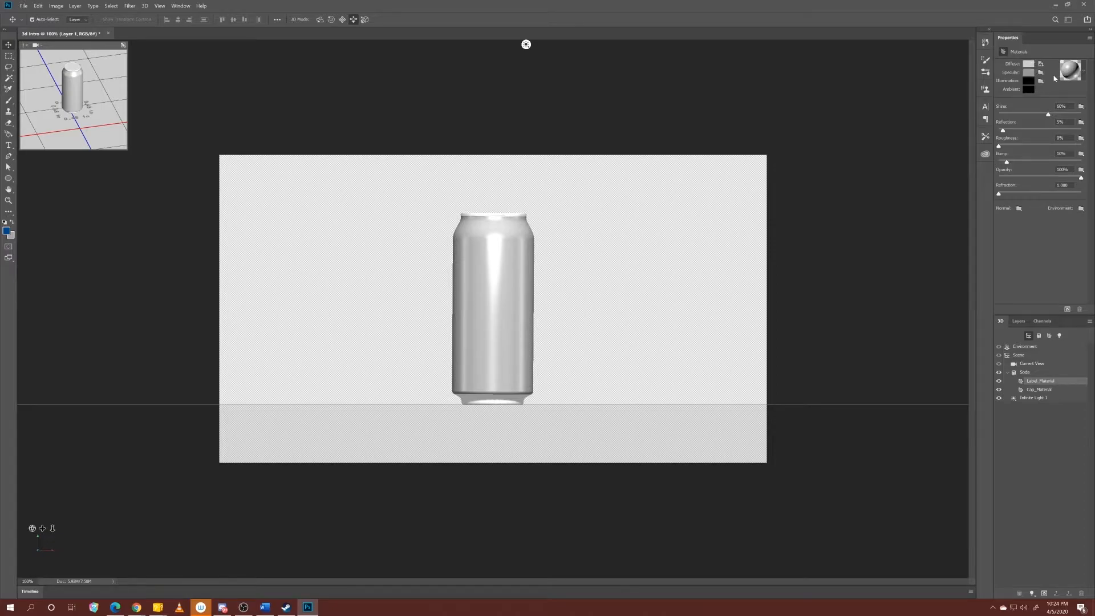
left_click(1084, 73)
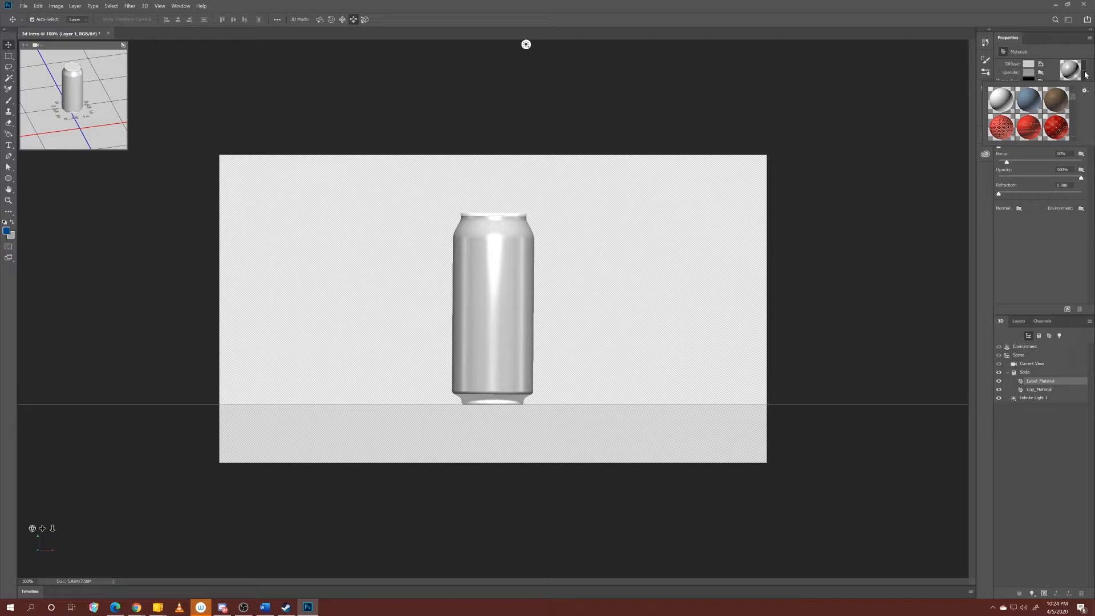
scroll(1038, 109, "down", 2)
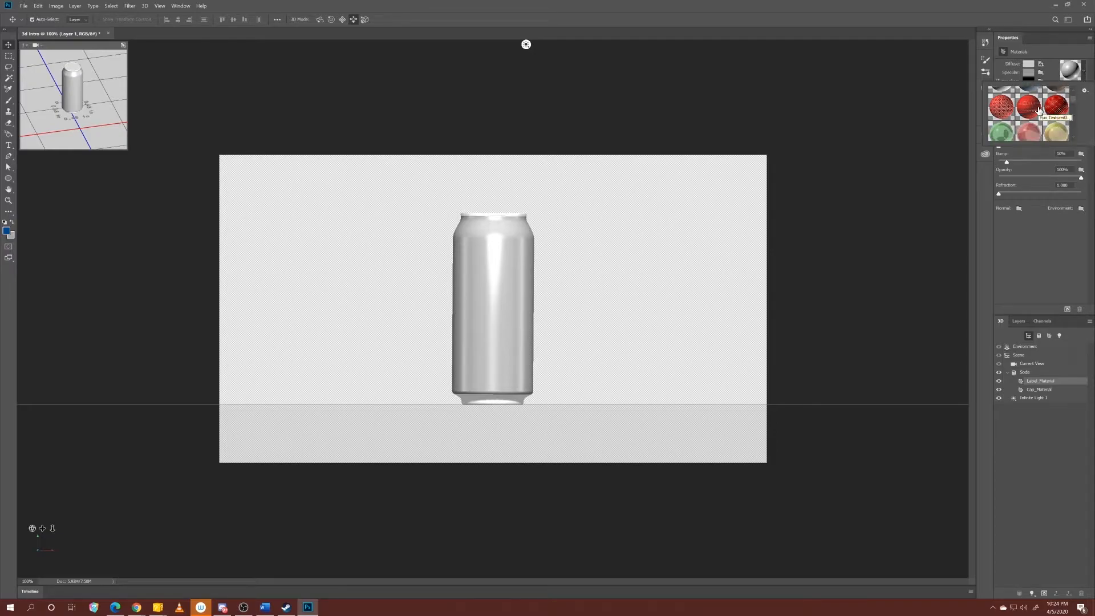
scroll(1038, 109, "down", 4)
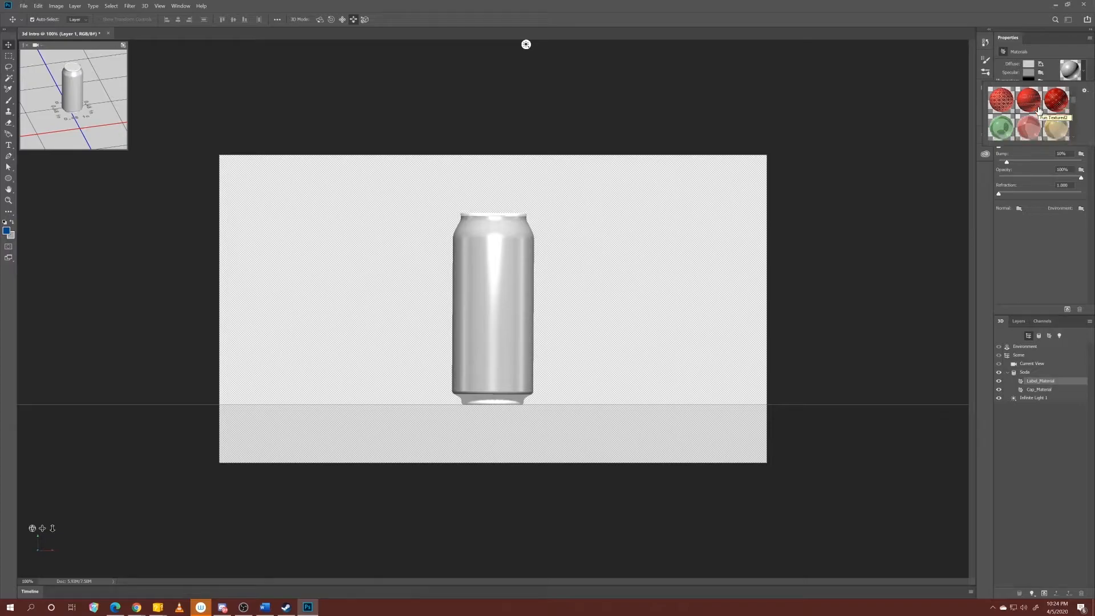
scroll(1038, 110, "down", 3)
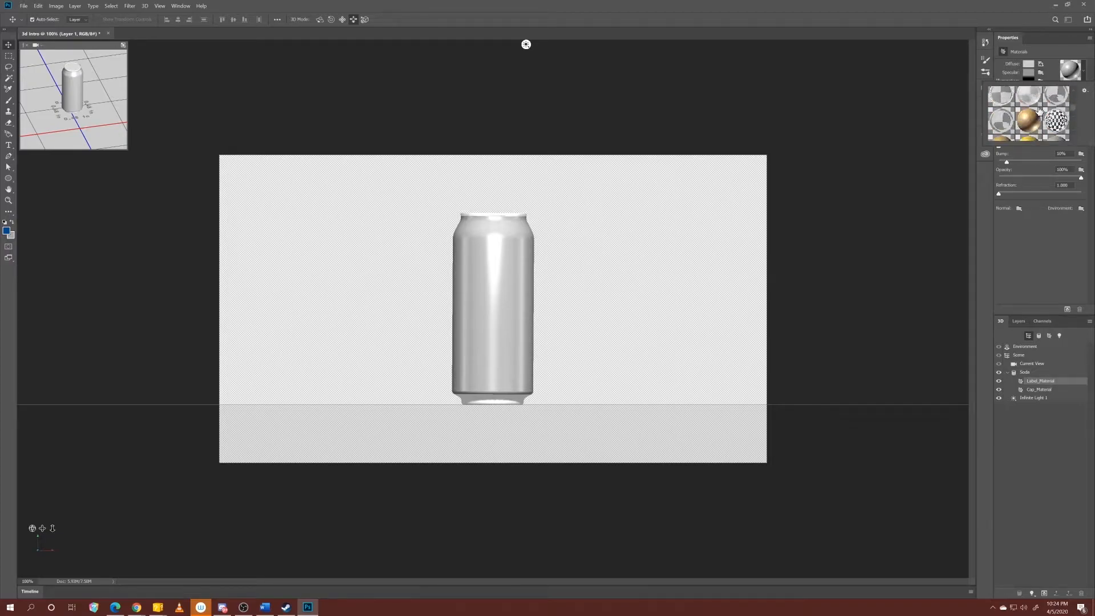
scroll(1039, 110, "down", 2)
scroll(1040, 117, "down", 1)
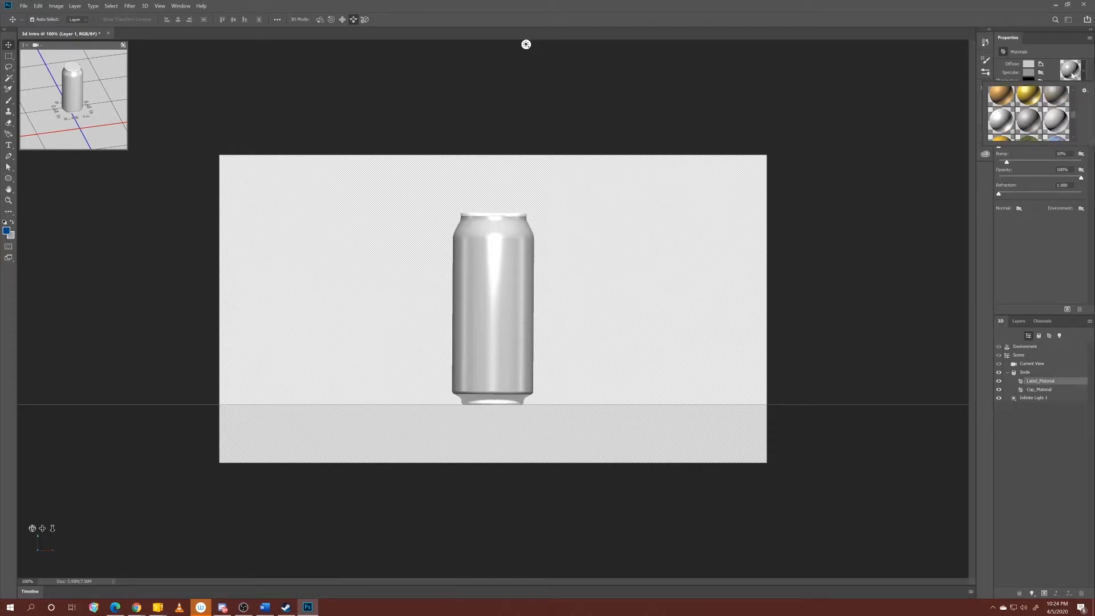
left_click(1026, 125)
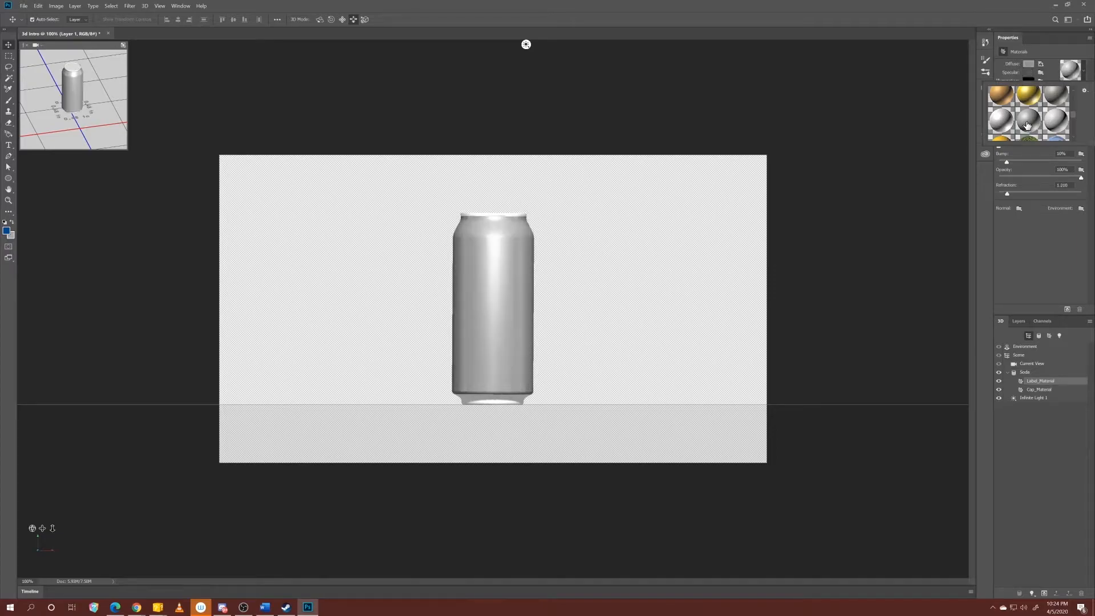
Darken the label material's diffuse color to a neutral grey with RGB values of 108 and 42% brightness.
left_click(1048, 74)
left_click(1028, 63)
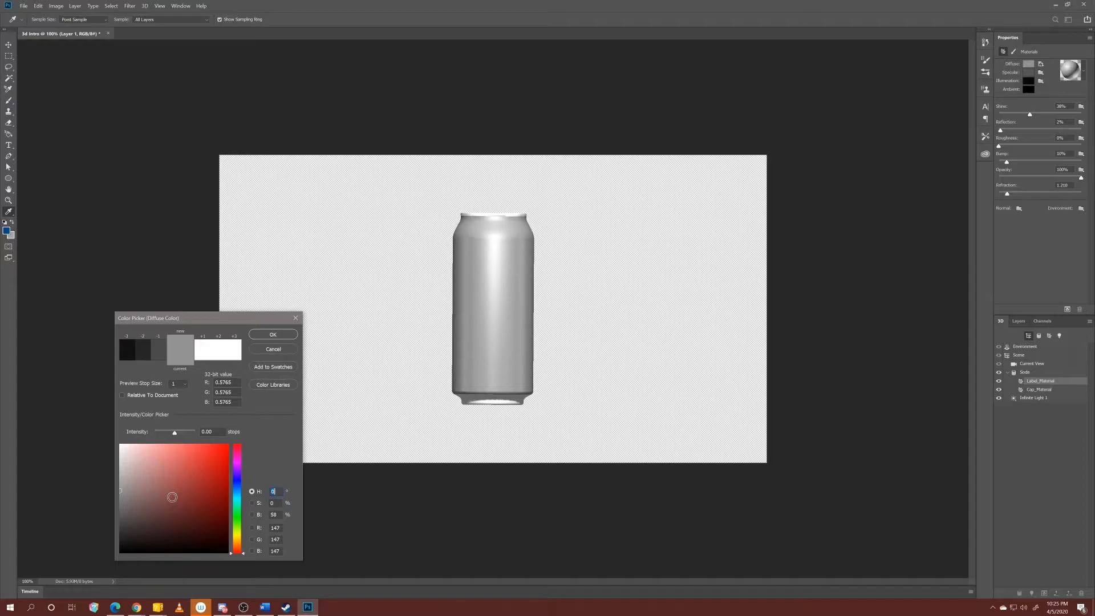
mouse_move(154, 494)
left_mouse_down()
mouse_move(150, 513)
mouse_move(155, 481)
mouse_move(111, 520)
mouse_move(117, 564)
mouse_move(81, 491)
mouse_move(68, 489)
mouse_move(47, 519)
mouse_move(45, 506)
left_mouse_up()
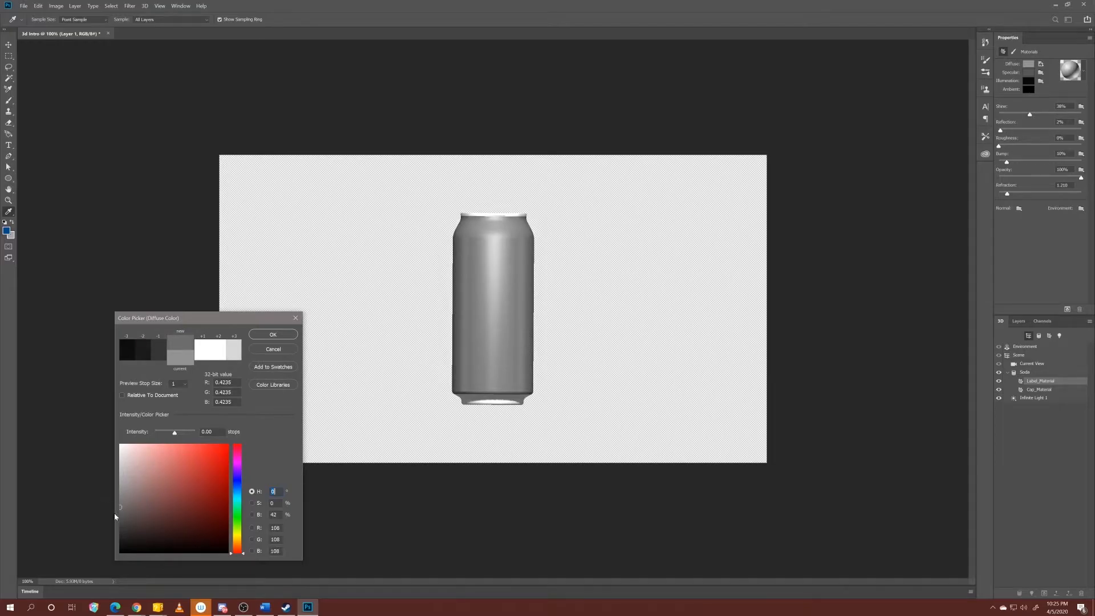
left_click(258, 338)
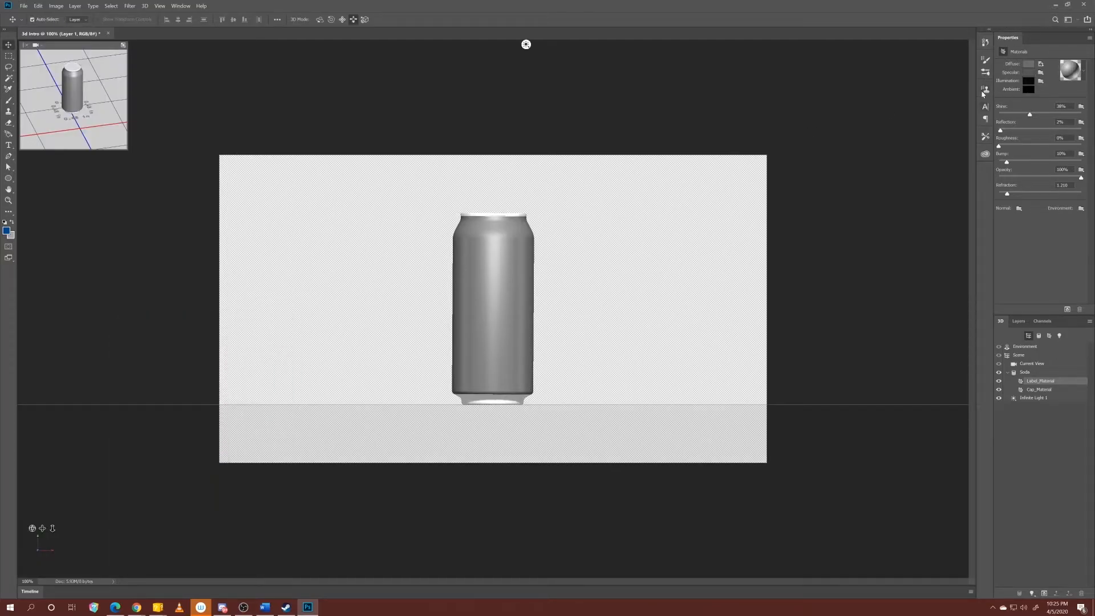
Edit the label's diffuse texture by placing the INTRINSIC logo image on it, and save and close the texture document.
left_click(1041, 64)
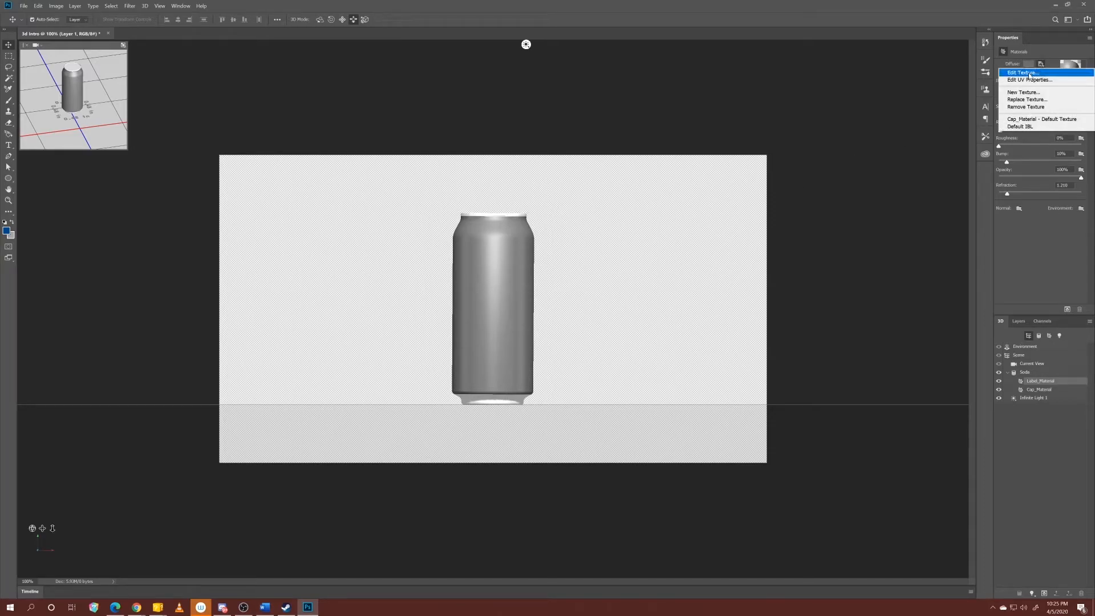
left_click(1028, 74)
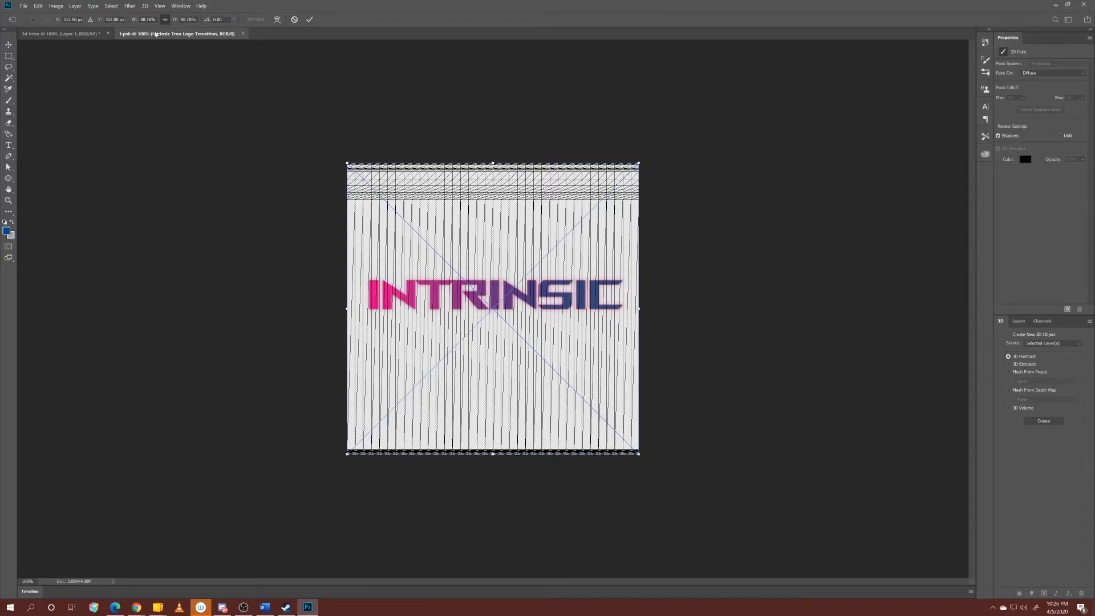
left_click(309, 20)
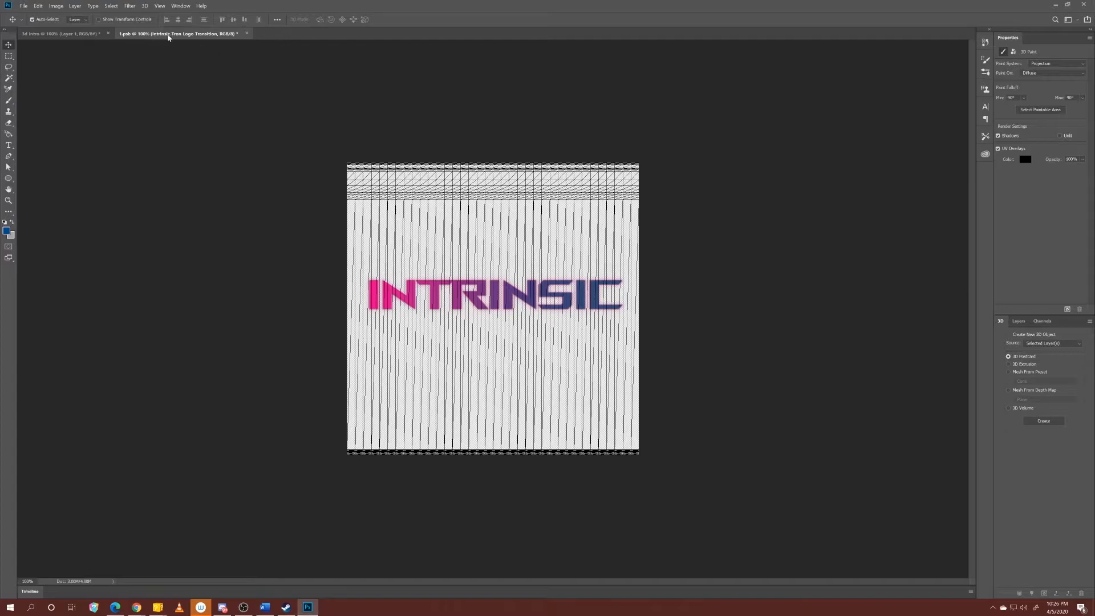
left_click(247, 34)
left_click(536, 227)
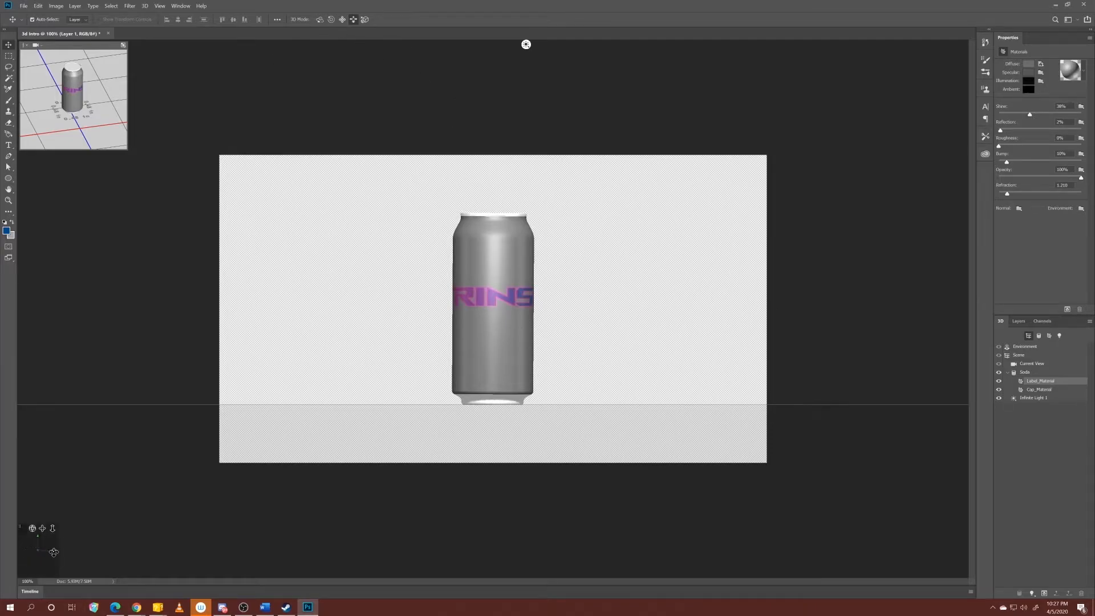
Open the UV properties of the label material's diffuse texture and place the dialog beside the can.
left_click_drag(40, 553, 223, 530)
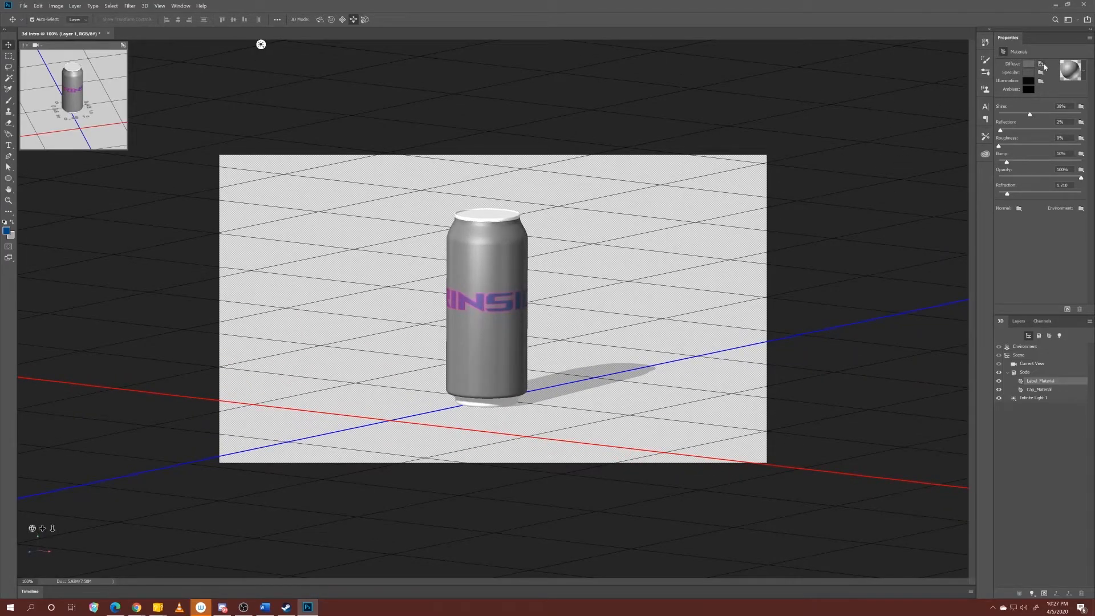
left_click(1041, 65)
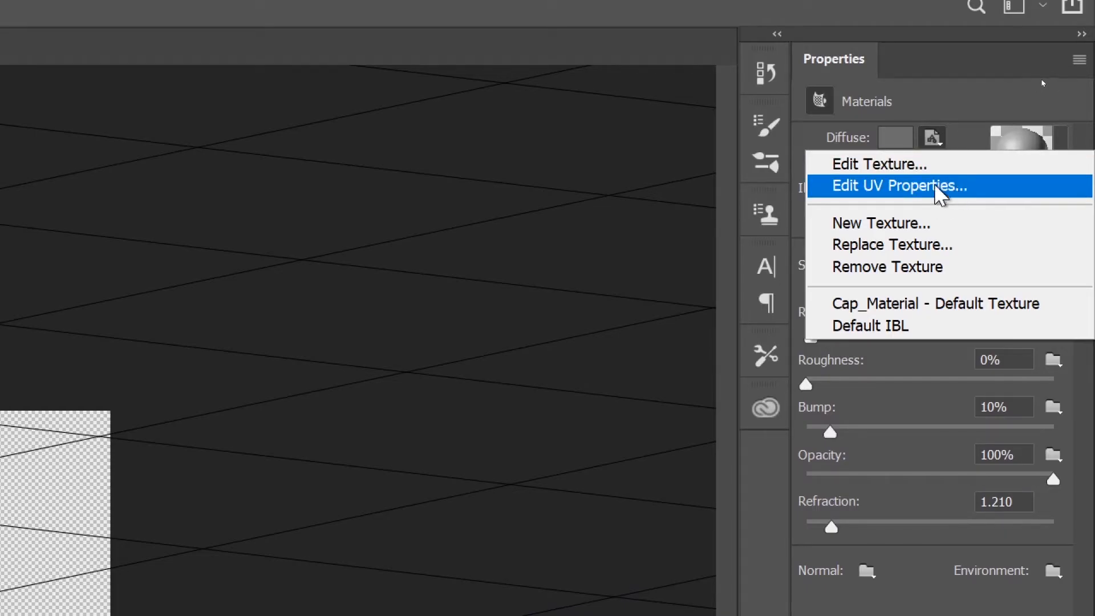
left_click(938, 188)
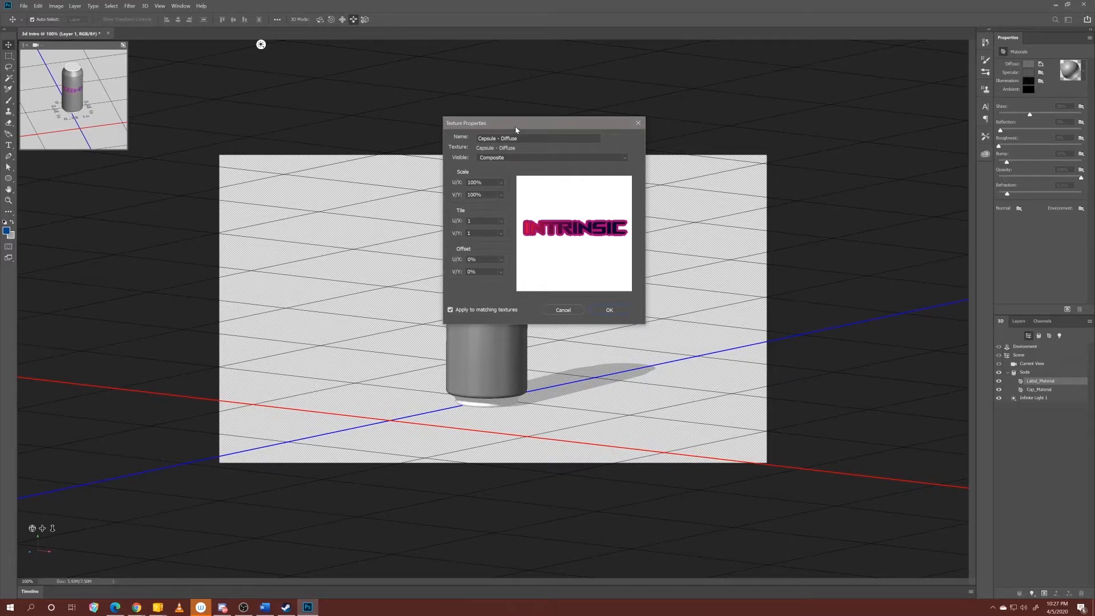
left_click_drag(515, 125, 248, 181)
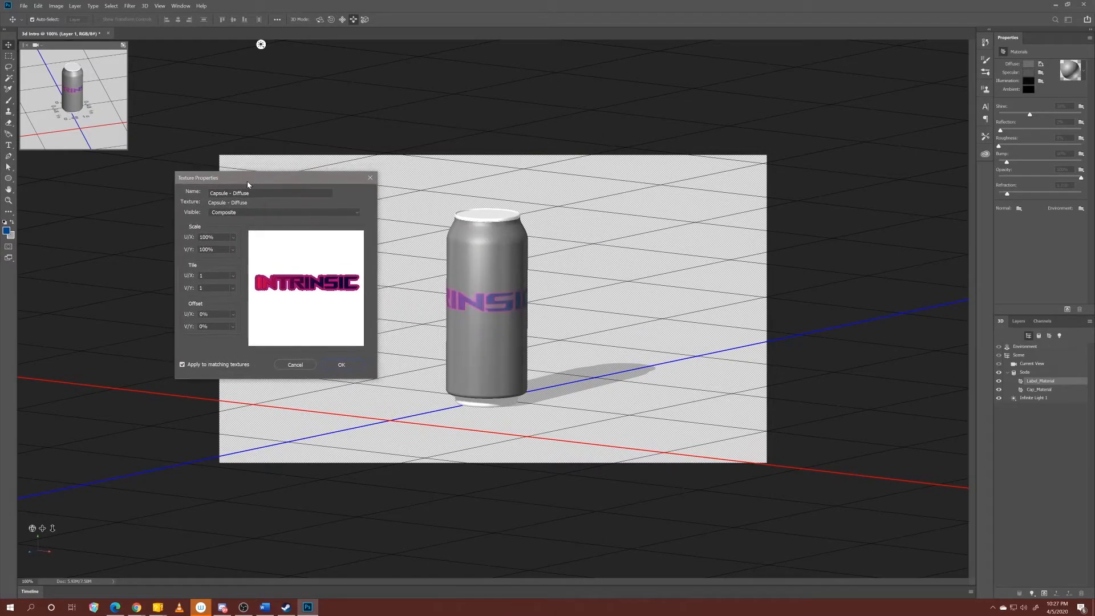
Scale the label's diffuse texture to 40.7% in U/X and 45% in V/Y.
mouse_move(232, 237)
left_mouse_down()
mouse_move(245, 249)
mouse_move(223, 247)
mouse_move(238, 248)
left_mouse_up()
left_click(235, 230)
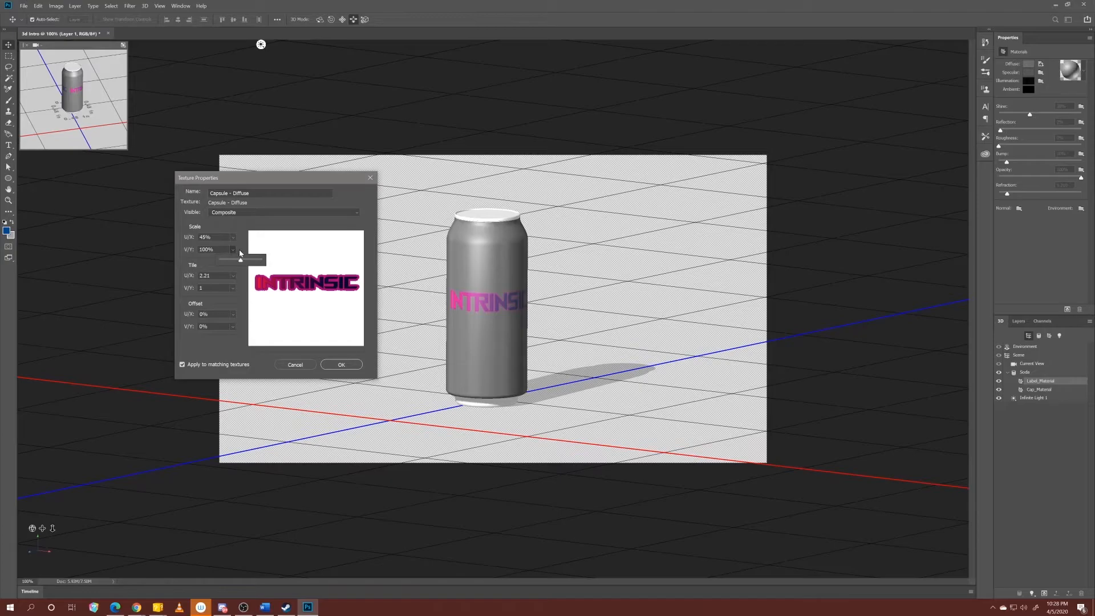
mouse_move(240, 262)
left_mouse_down()
mouse_move(229, 260)
mouse_move(245, 264)
left_mouse_up()
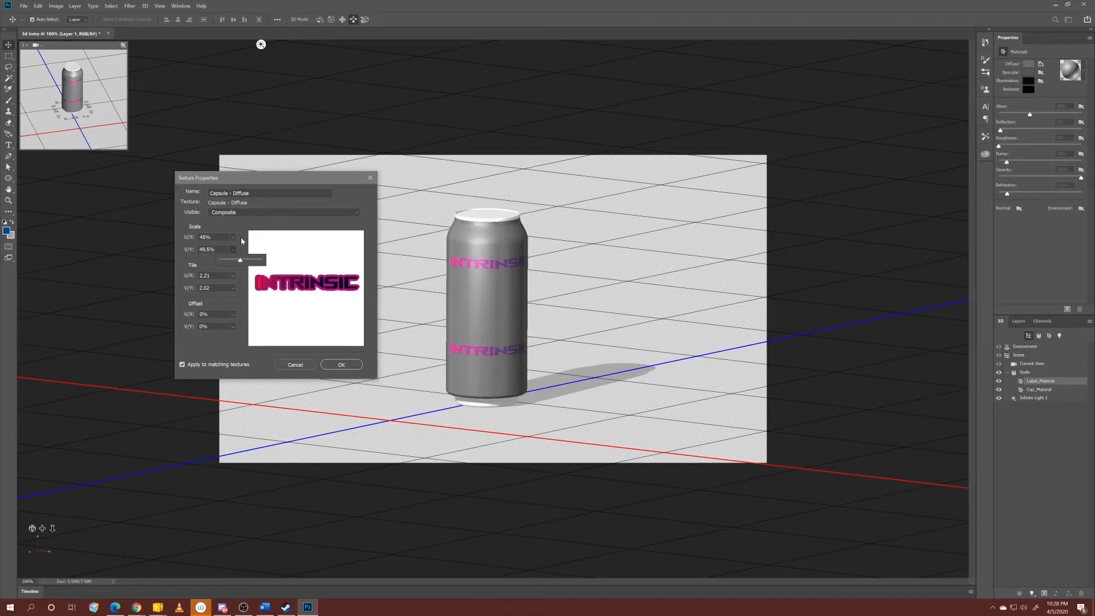
left_click_drag(240, 263, 238, 246)
left_click(234, 238)
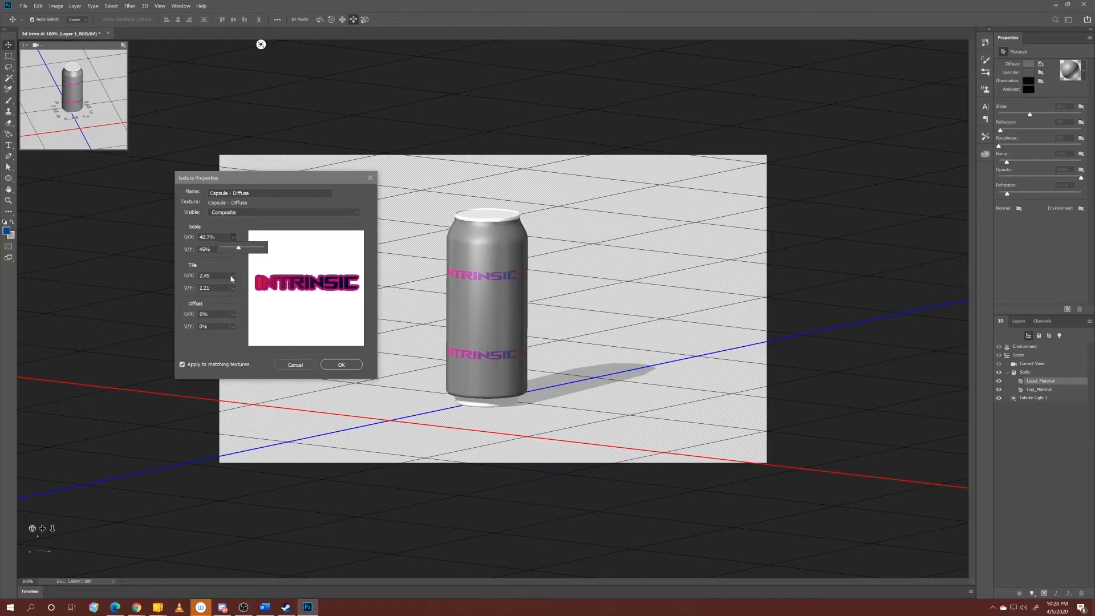
Tile the label texture 1.22 in U/X and 0.77 in V/Y, offset it -25.27% and -14.29%, and apply the texture properties.
left_click(233, 277)
left_click_drag(239, 287, 235, 325)
left_click(229, 297)
left_click(233, 289)
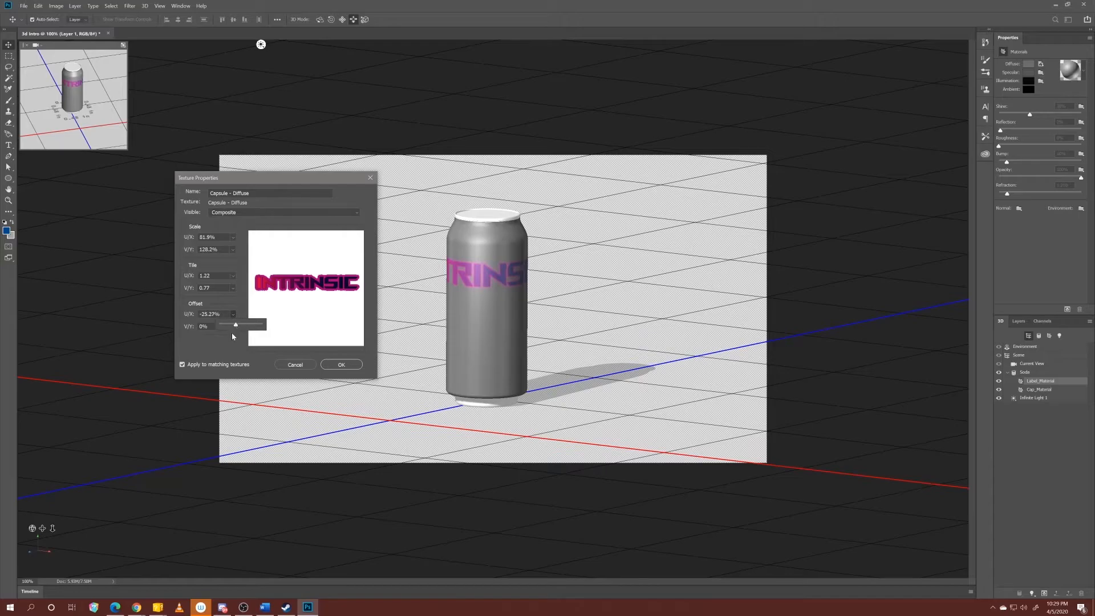
left_click(232, 326)
left_click_drag(240, 339, 237, 338)
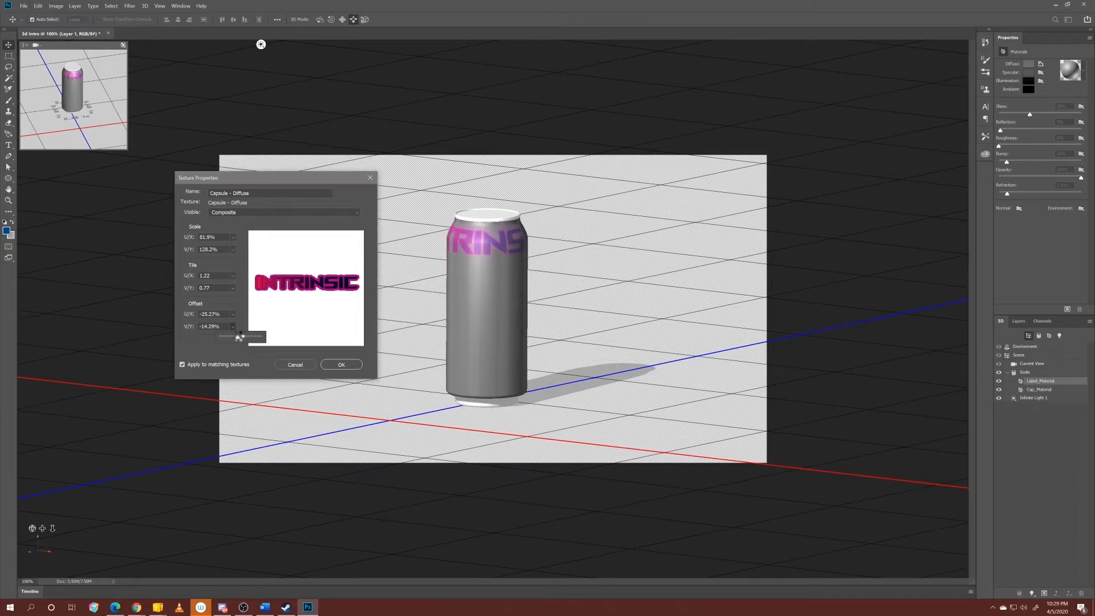
left_click(196, 355)
left_click(340, 364)
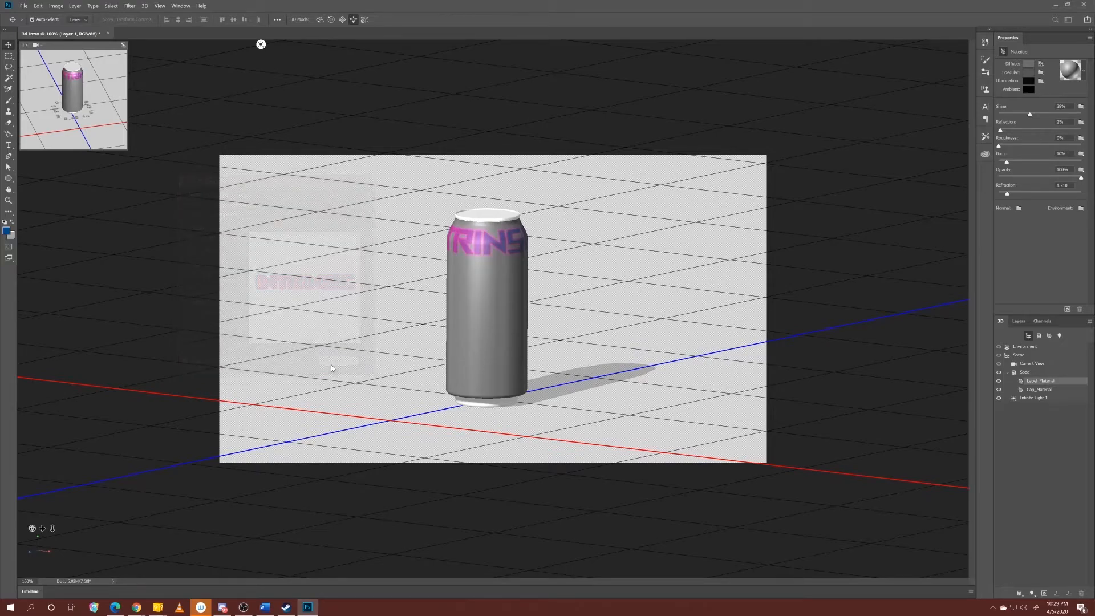
Set the secondary view to Front, swap it with the main view, and orbit the camera around the can.
left_click_drag(41, 551, 44, 549)
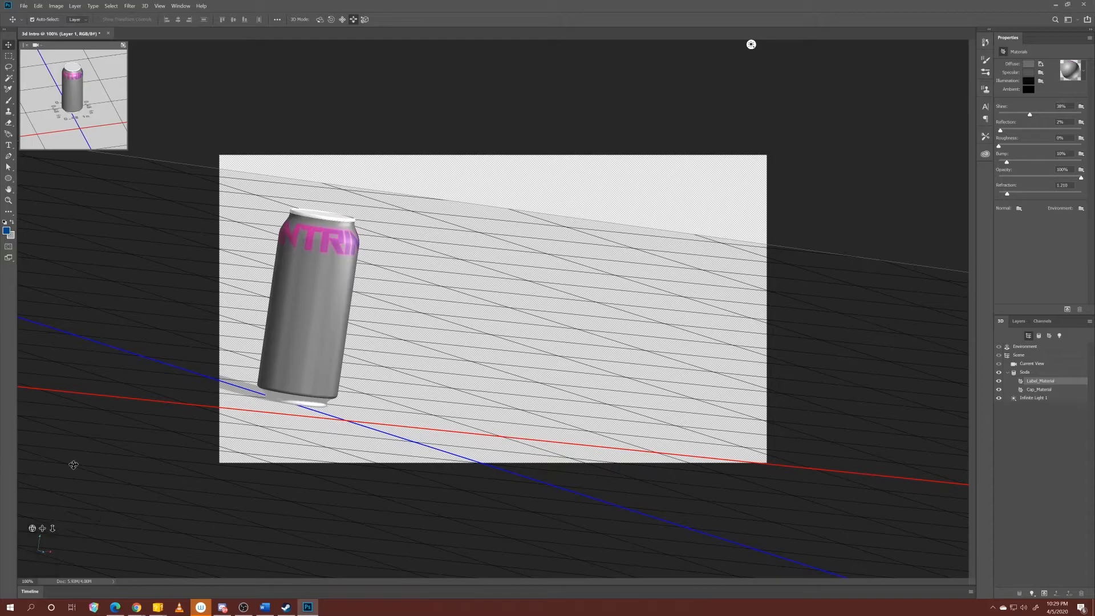
left_click(39, 51)
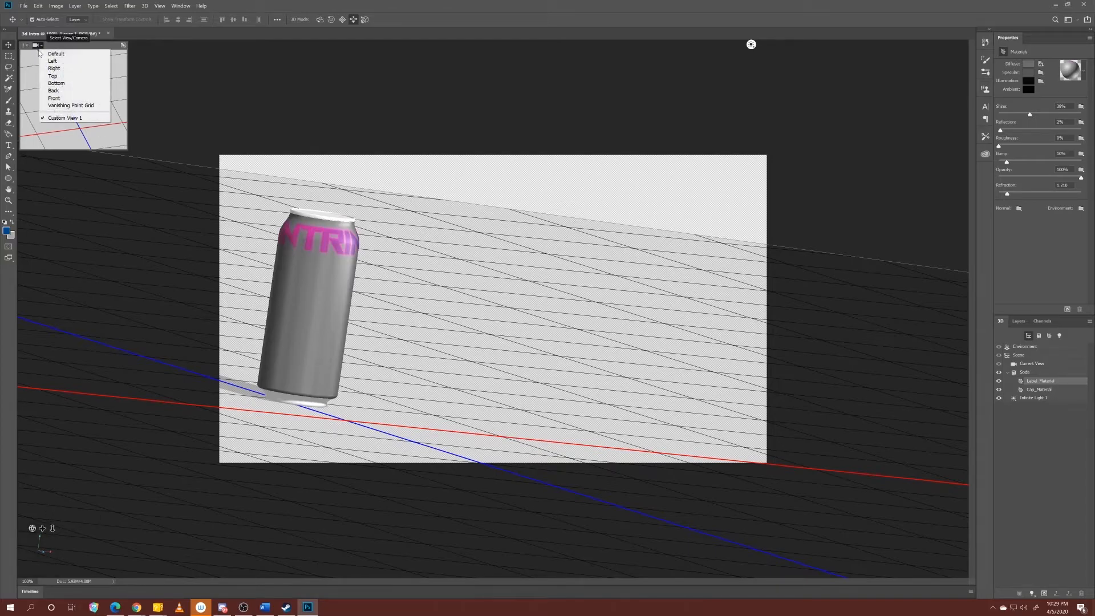
left_click(60, 99)
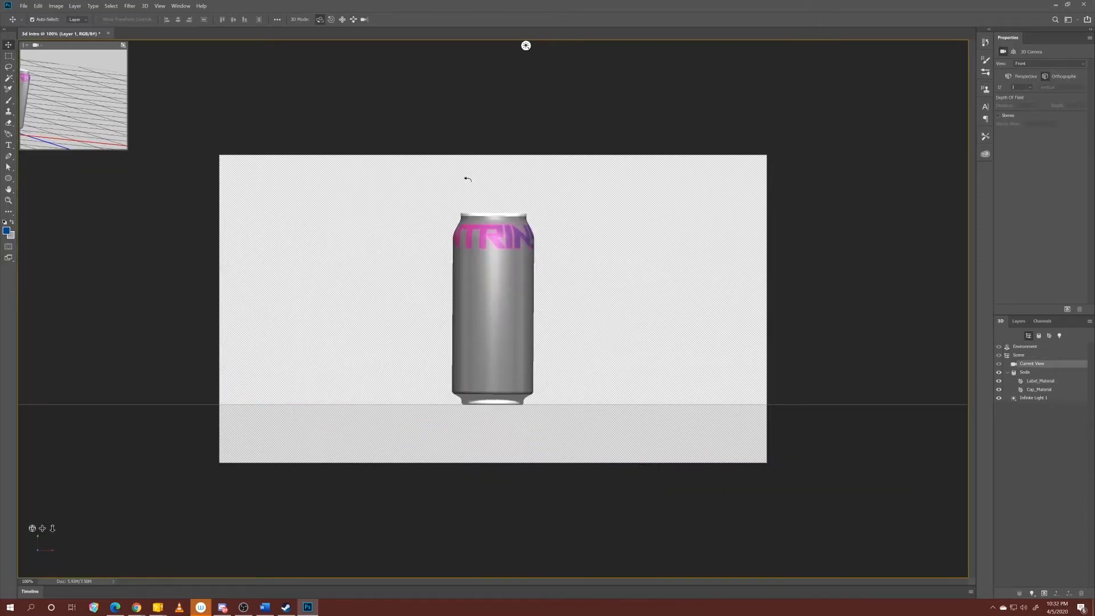
left_click_drag(467, 179, 180, 219)
left_click_drag(447, 196, 453, 255)
left_click(454, 255)
left_click(437, 183)
left_click_drag(423, 169, 365, 155)
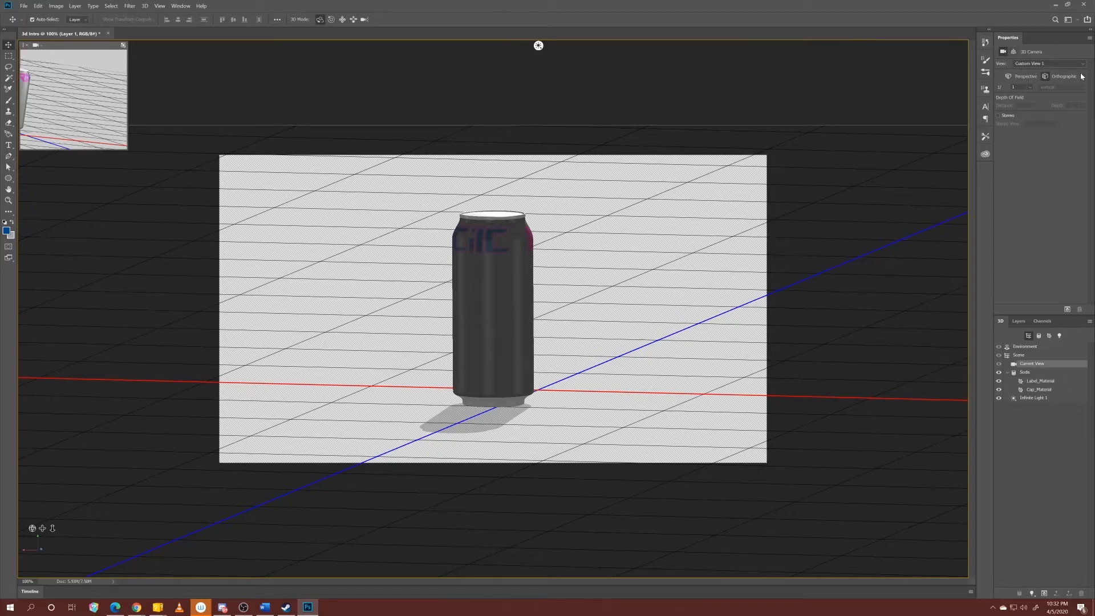
Reopen the UV properties of Label_Material's diffuse texture and set its V/Y offset to -9.89%.
left_click(492, 324)
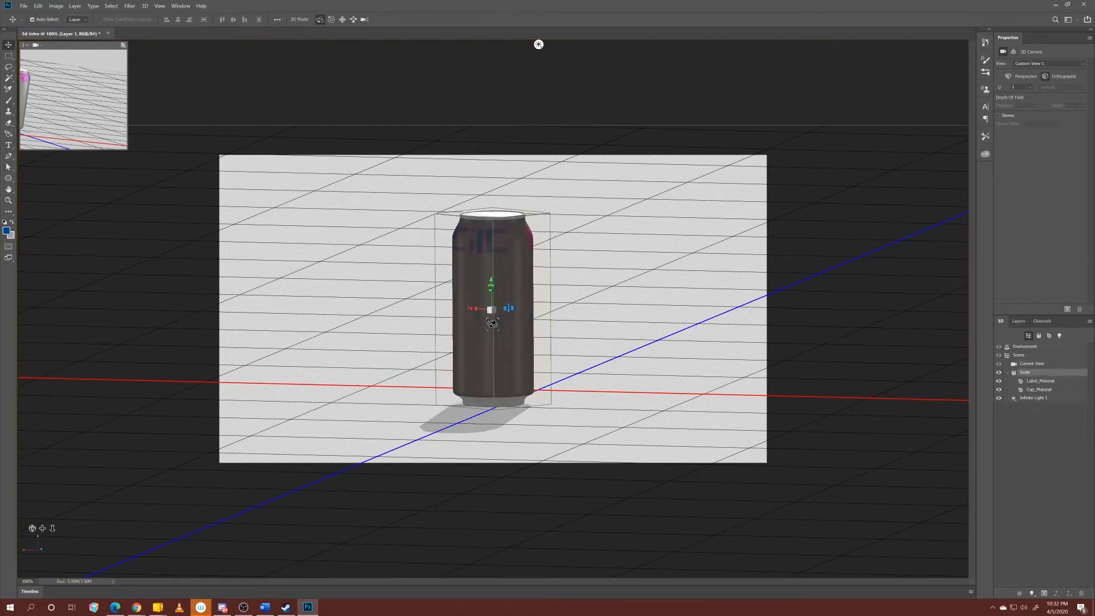
left_click(1039, 380)
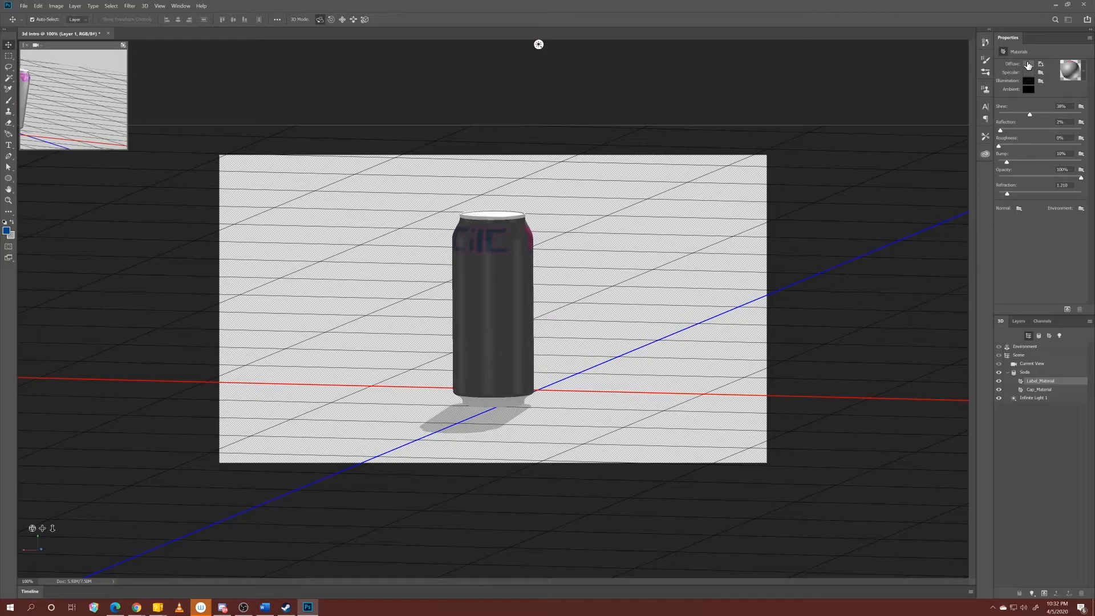
left_click(1040, 66)
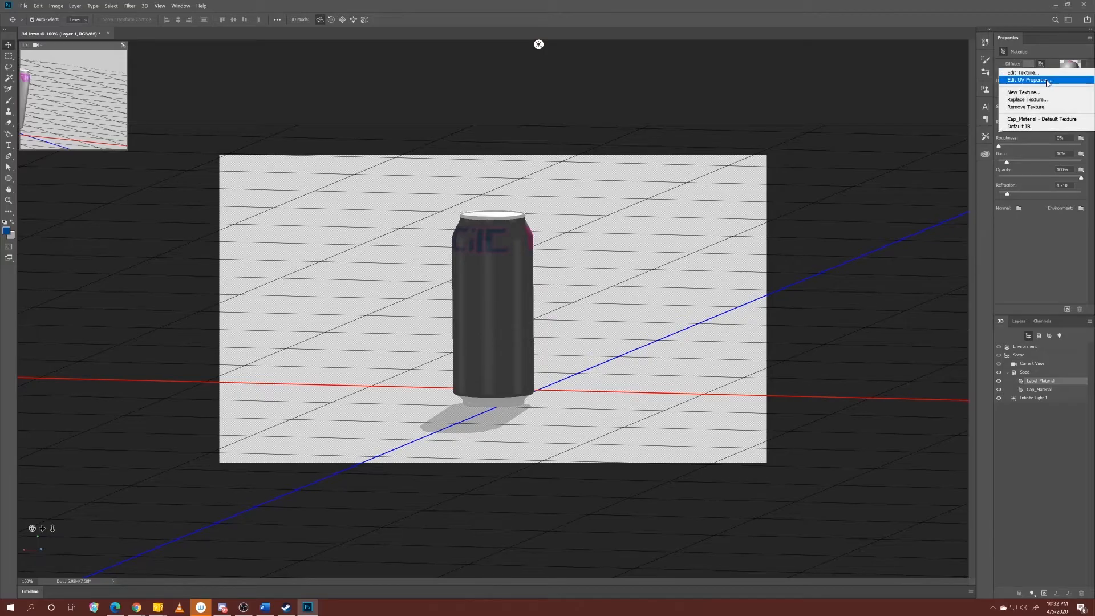
left_click(1027, 80)
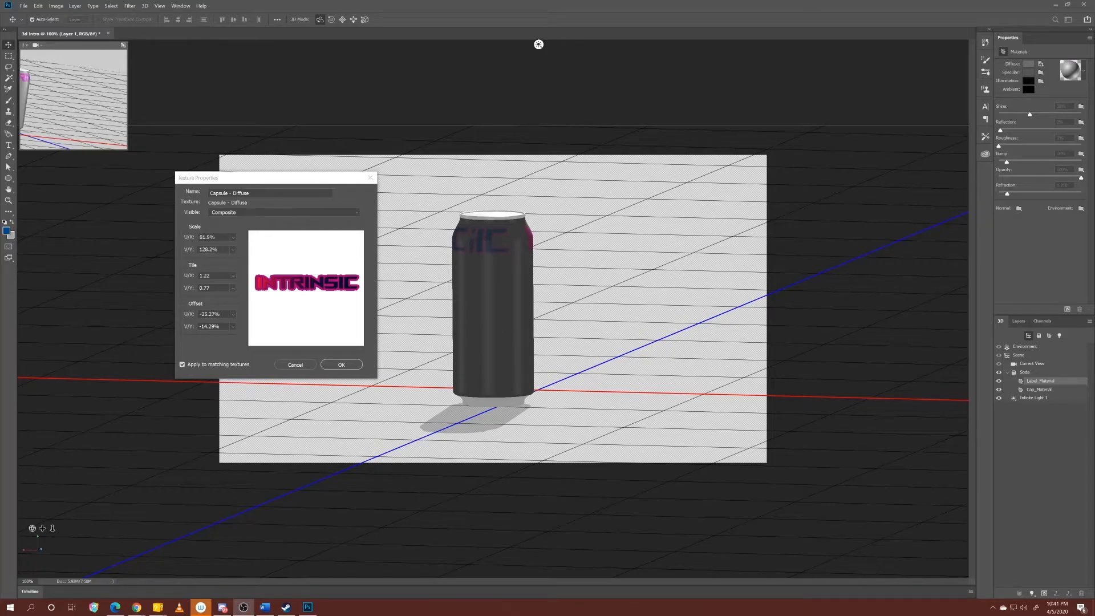
left_click(232, 295)
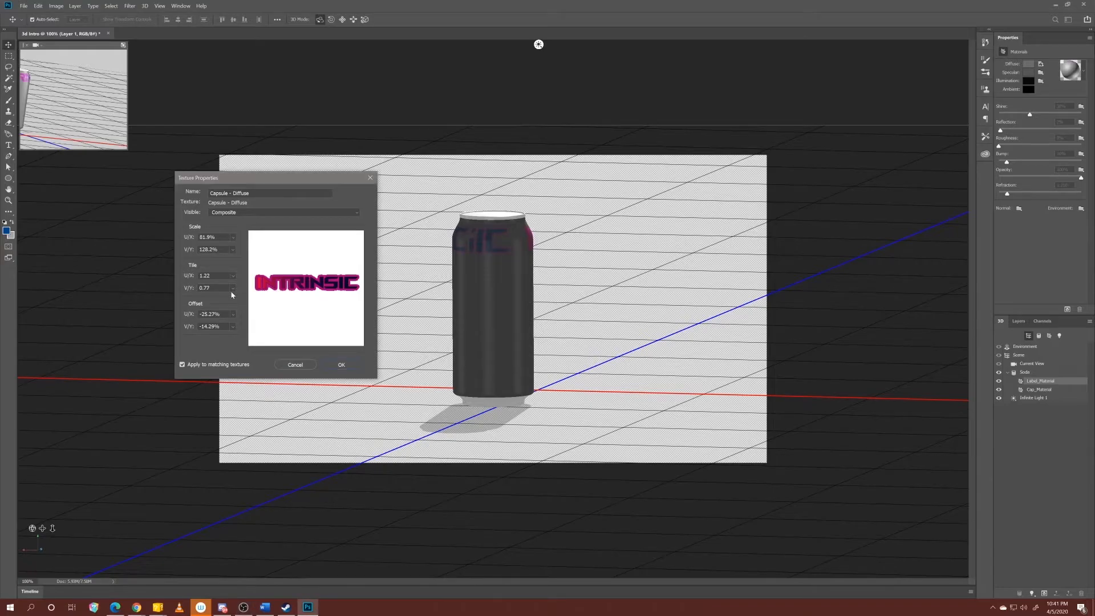
left_click(233, 326)
left_click_drag(243, 336, 242, 336)
Set the label texture's V/Y tiling to 0.88, adjust its U/X tiling to widen the logo, and apply the texture properties.
left_click(233, 288)
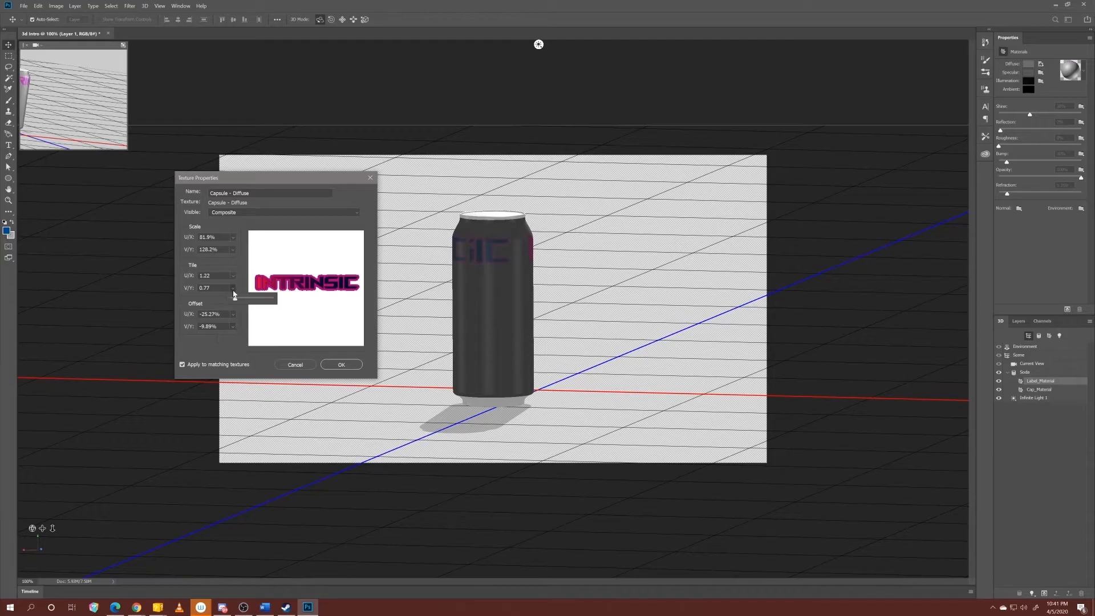
left_click_drag(236, 300, 235, 298)
left_click_drag(235, 297, 237, 284)
left_click(233, 277)
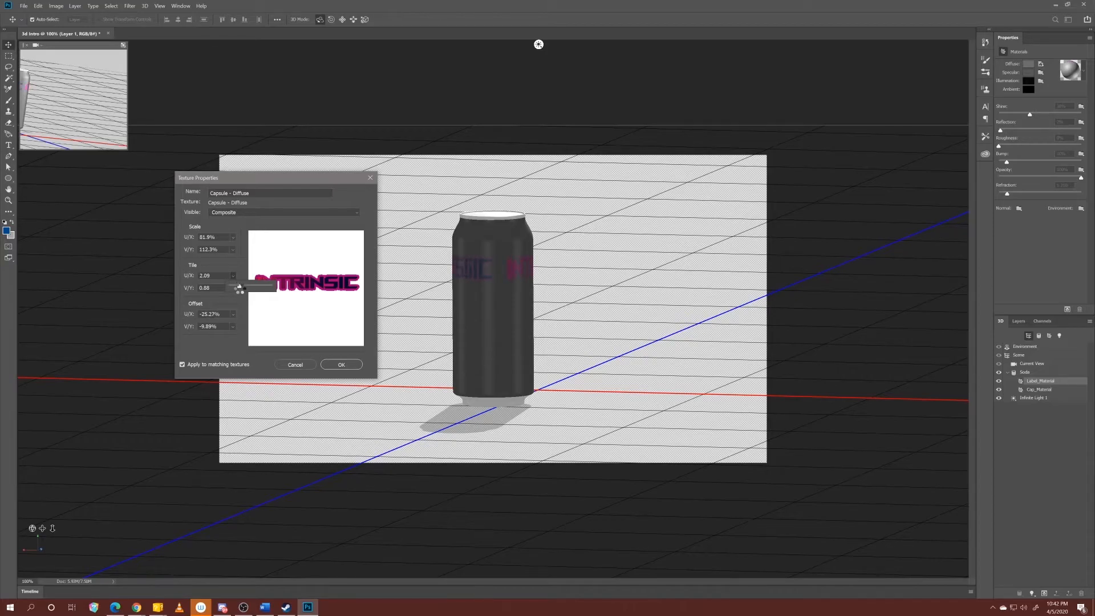
left_click_drag(239, 289, 237, 288)
left_click_drag(237, 289, 235, 288)
left_click(341, 364)
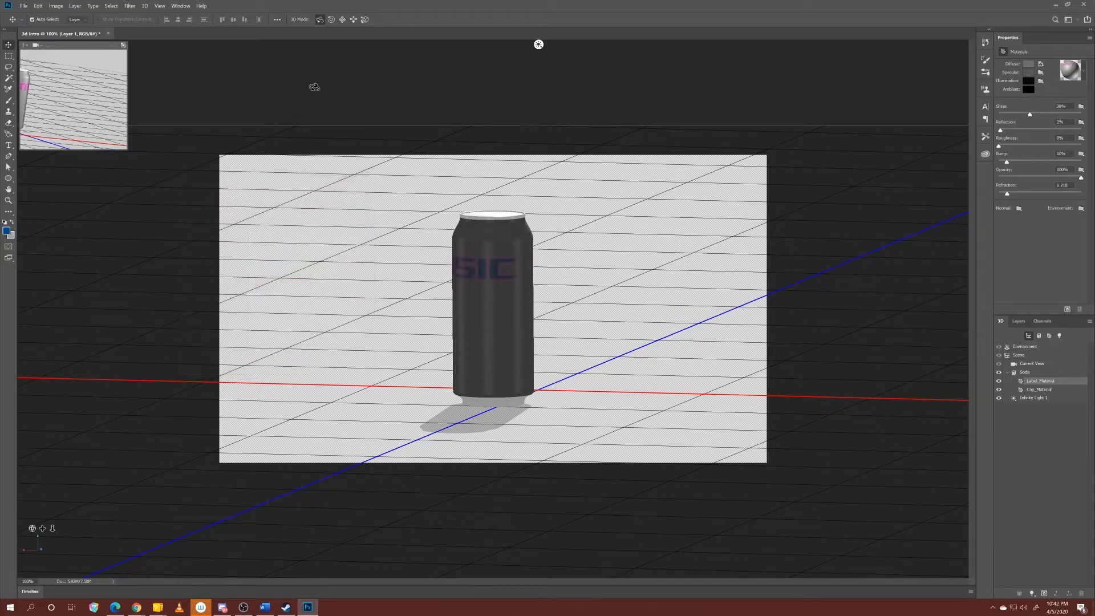
Change Label_Material's diffuse color to a bright cyan blue with RGB values 0, 210, 255.
left_click(487, 134)
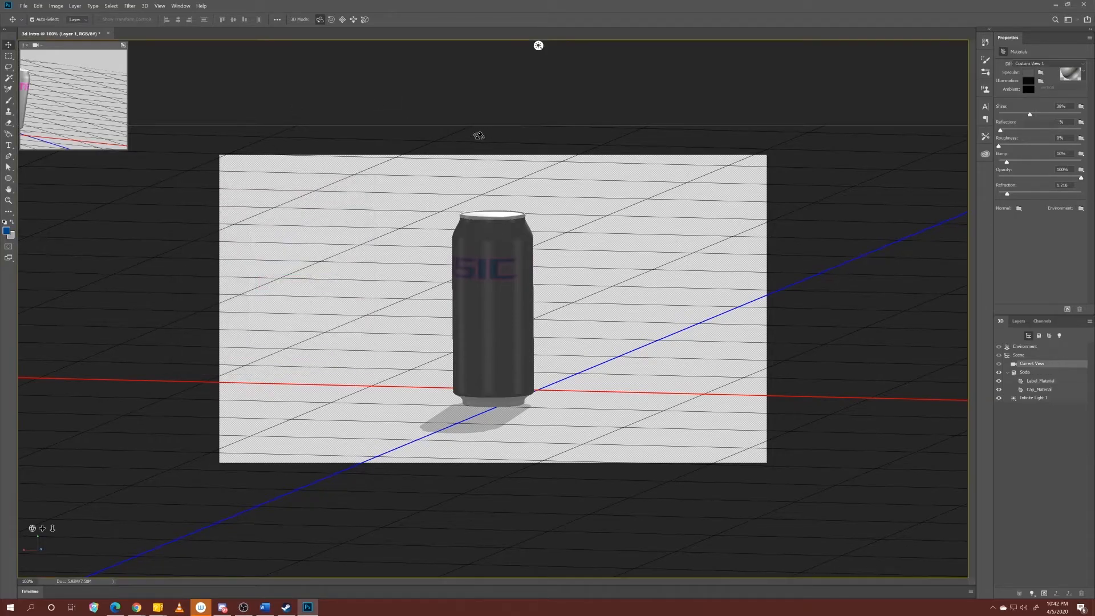
left_click_drag(490, 144, 538, 206)
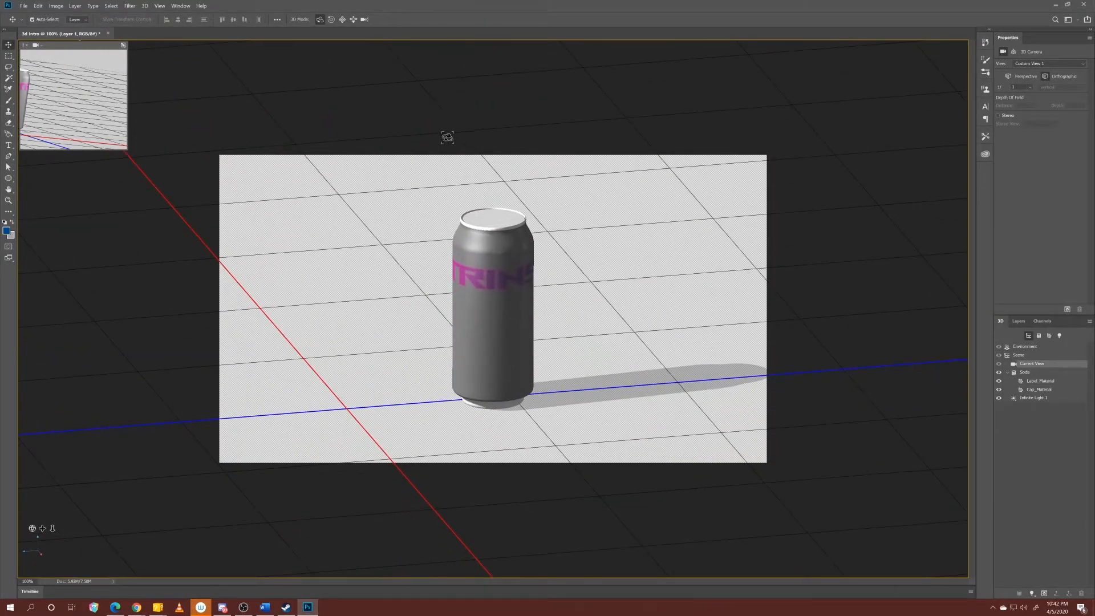
left_click_drag(430, 177, 279, 190)
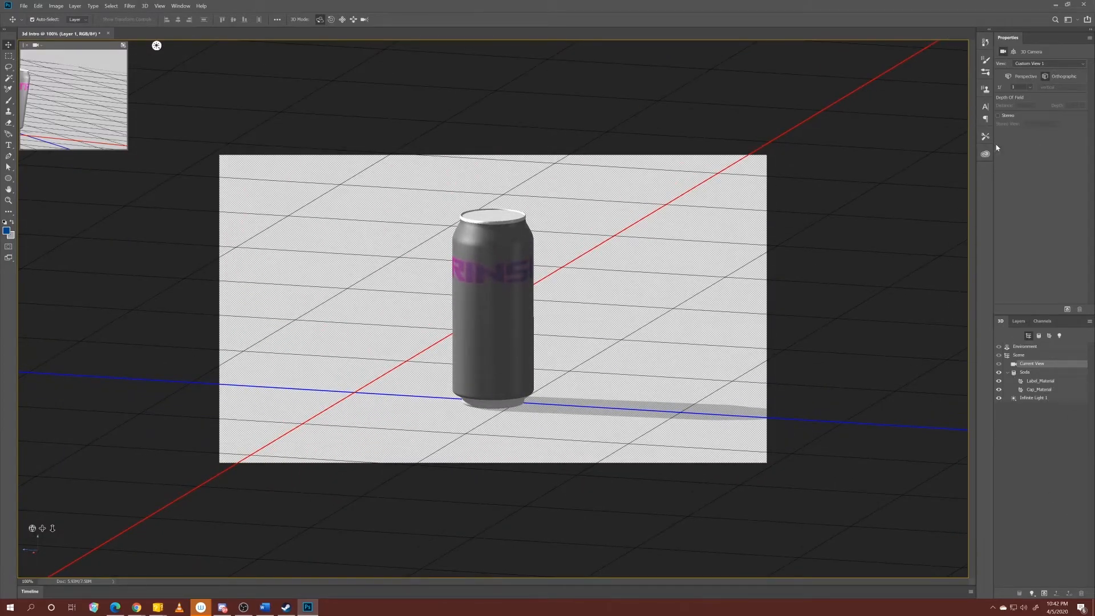
left_click(501, 296)
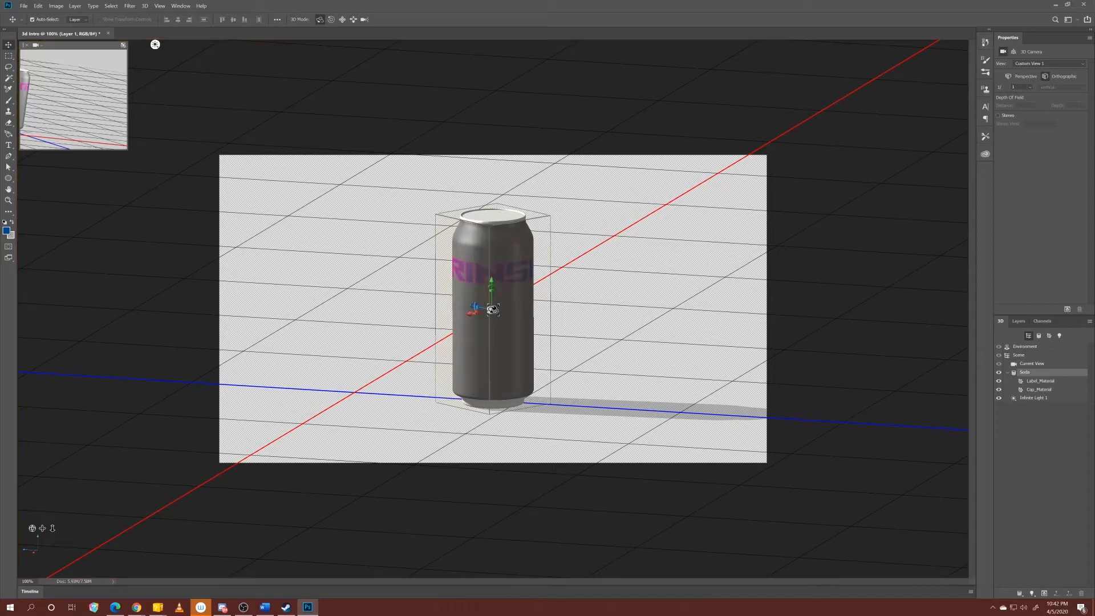
left_click(1033, 381)
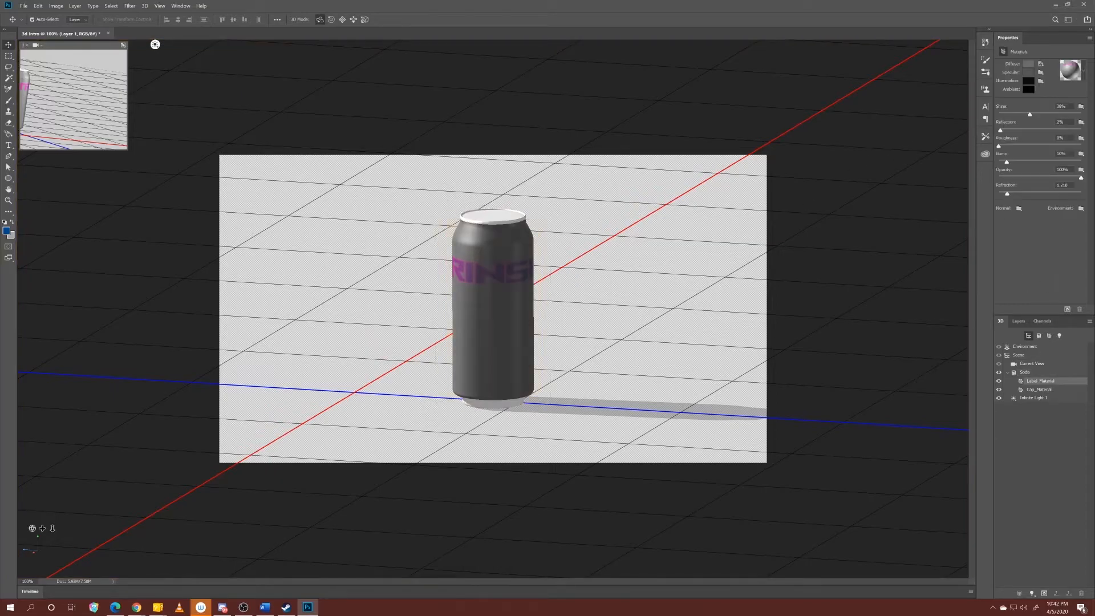
left_click(1032, 64)
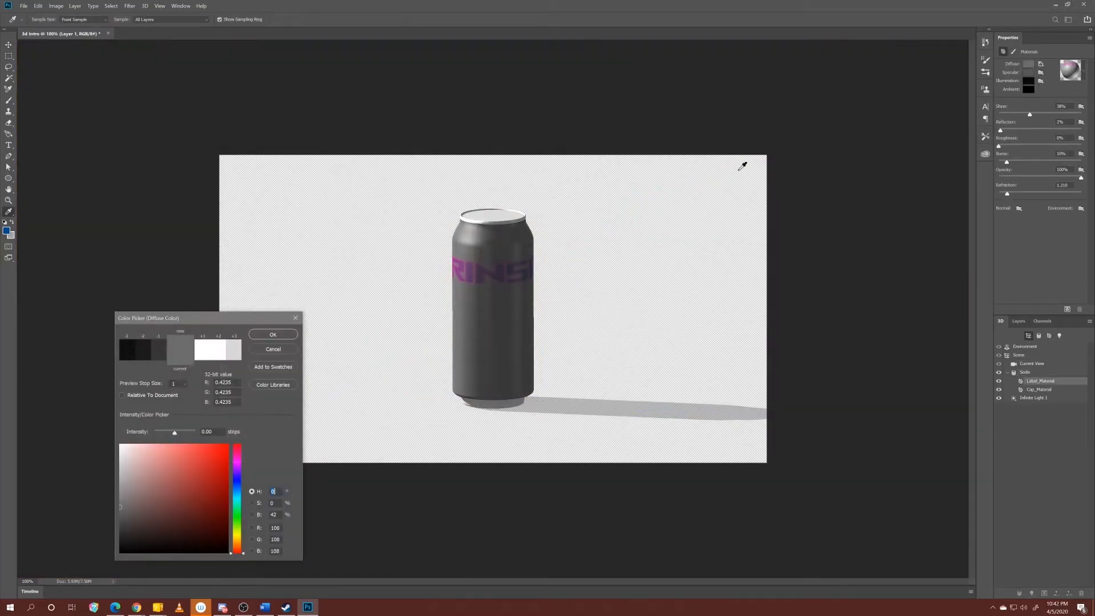
left_click_drag(186, 487, 74, 558)
left_click_drag(236, 546, 231, 495)
left_click_drag(162, 521, 334, 435)
left_click_drag(237, 416, 329, 399)
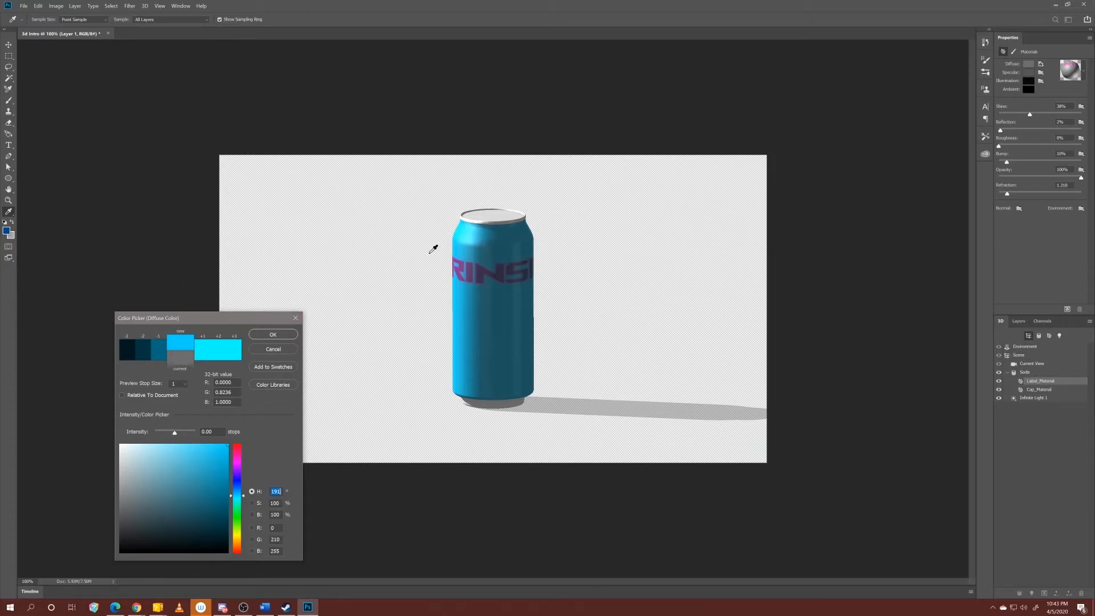
left_click(1044, 388)
left_click(273, 334)
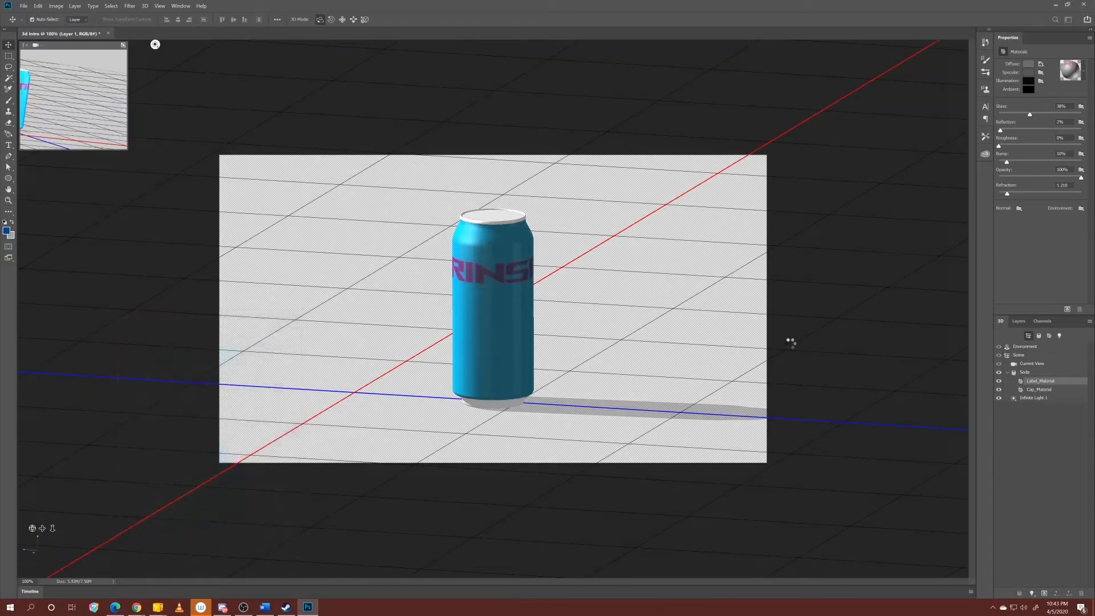
Darken Cap_Material's diffuse color to a neutral grey and adjust its shine.
left_click(1046, 393)
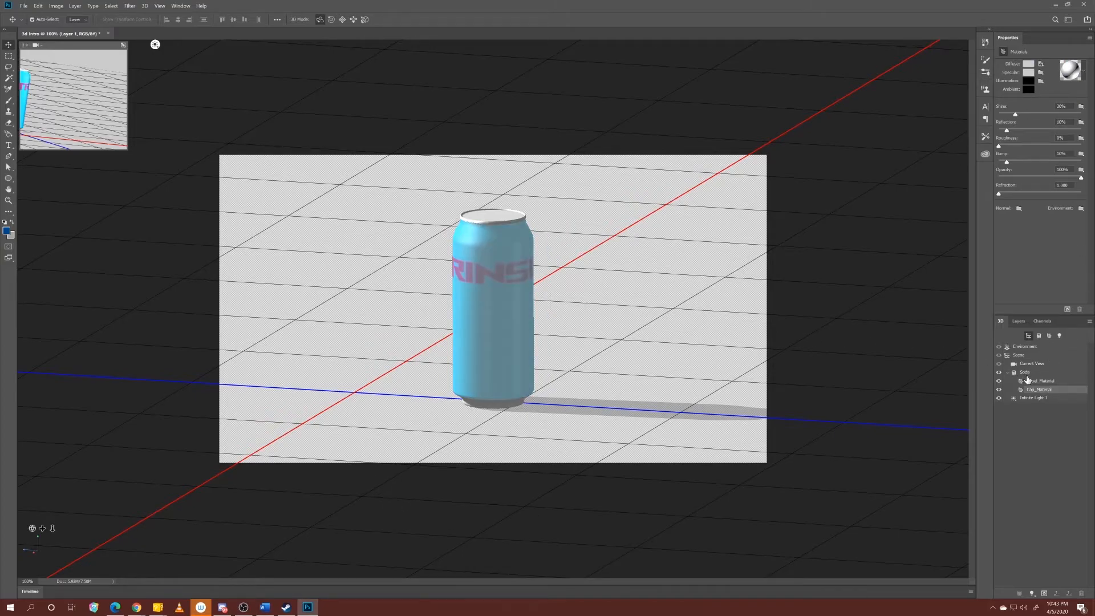
left_click(1028, 64)
left_click_drag(156, 488, 112, 453)
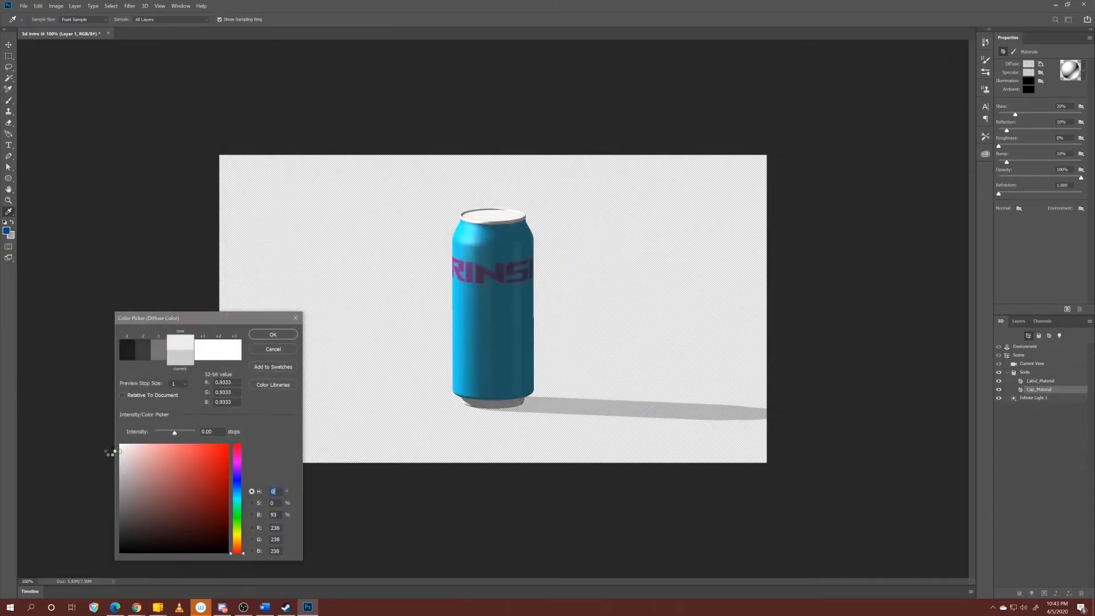
mouse_move(146, 485)
left_mouse_down()
mouse_move(101, 533)
mouse_move(84, 510)
left_mouse_up()
left_click(272, 335)
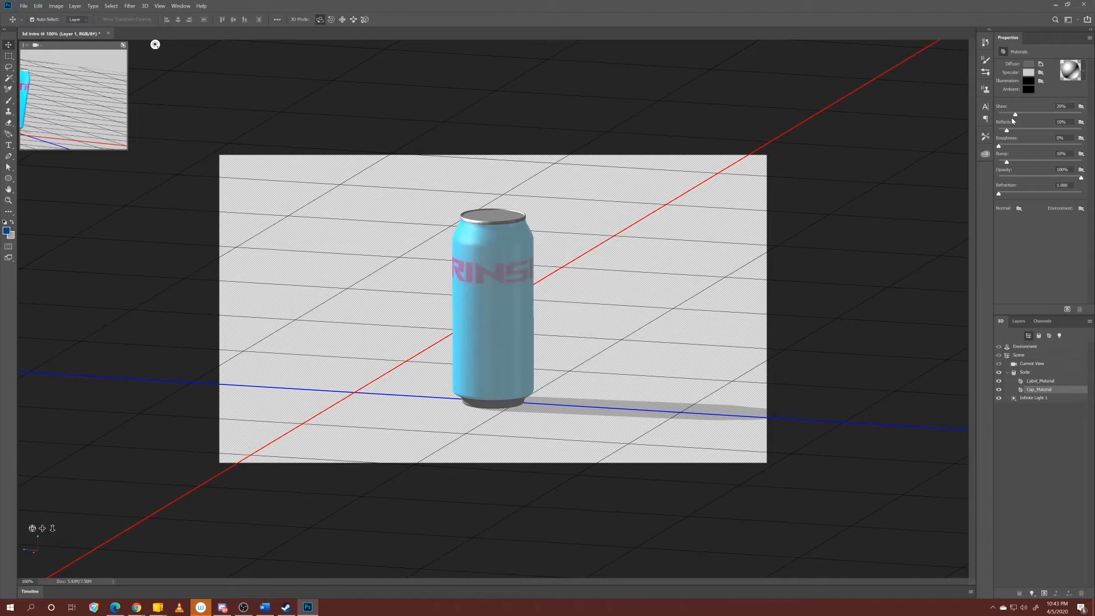
left_click_drag(1015, 116, 1008, 140)
Orbit the camera around the can to examine the recolored label and caps from a lower angle.
left_click(459, 187)
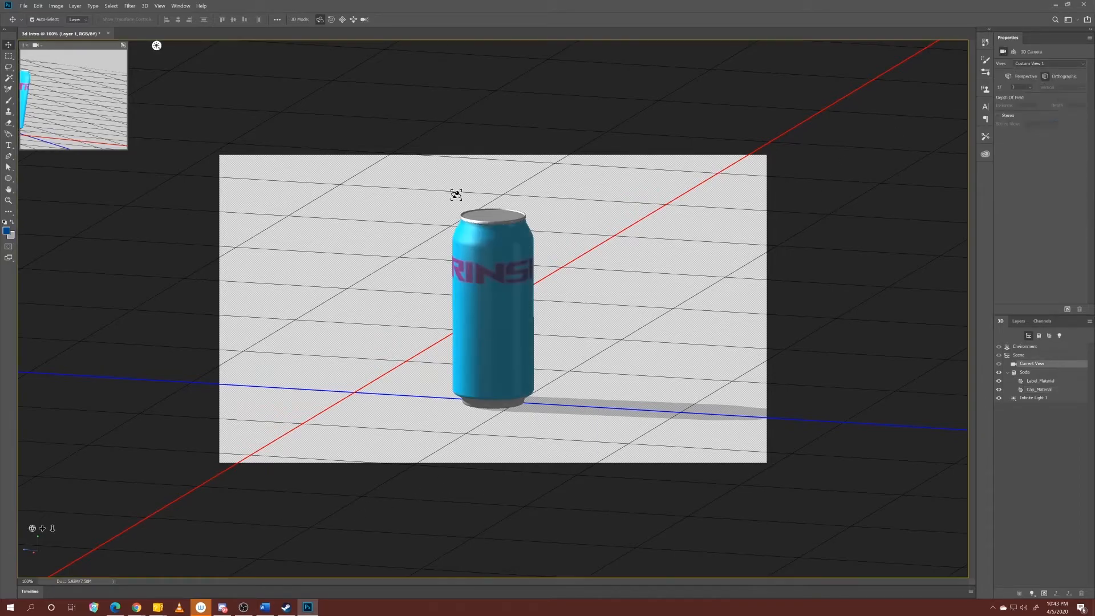
left_click_drag(456, 181, 290, 212)
left_click_drag(436, 197, 358, 223)
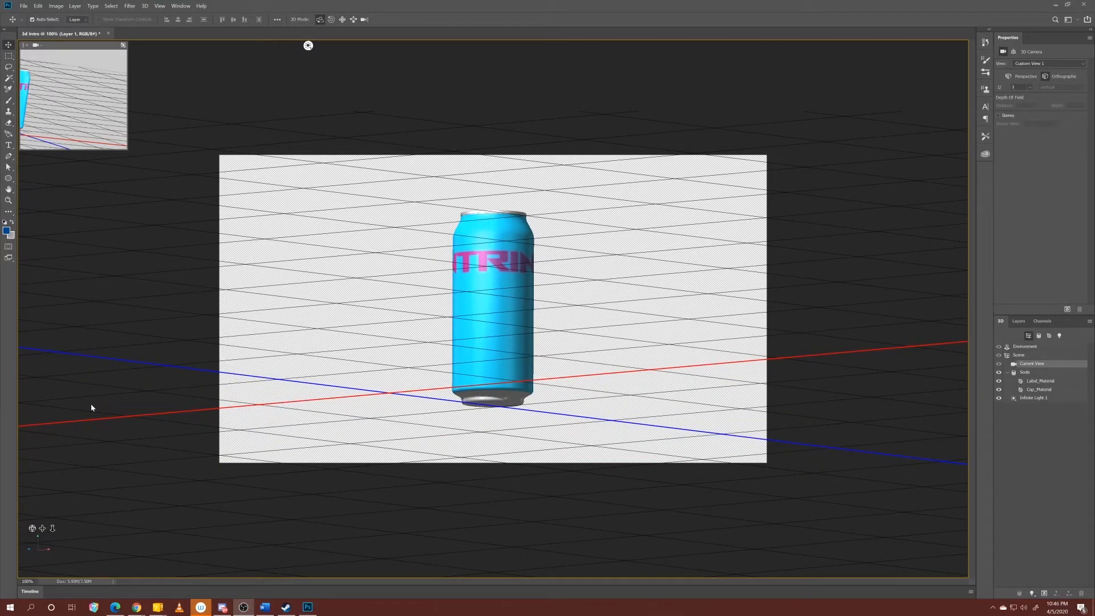
Swing Infinite Light 1 around the can and leave it shining from the can's upper left.
left_click(52, 529)
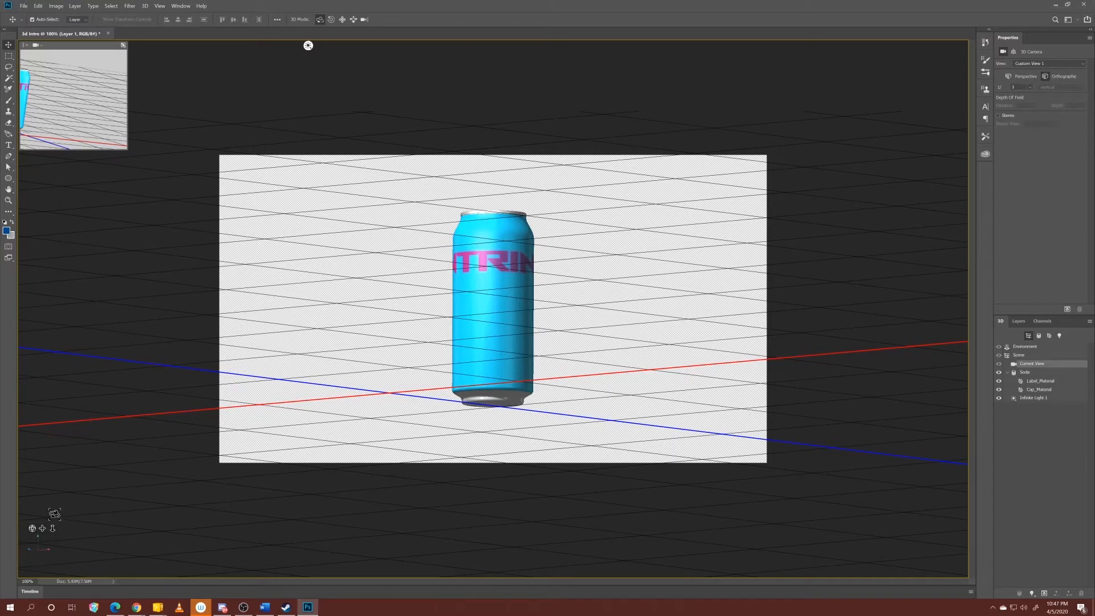
left_click_drag(54, 516, 63, 490)
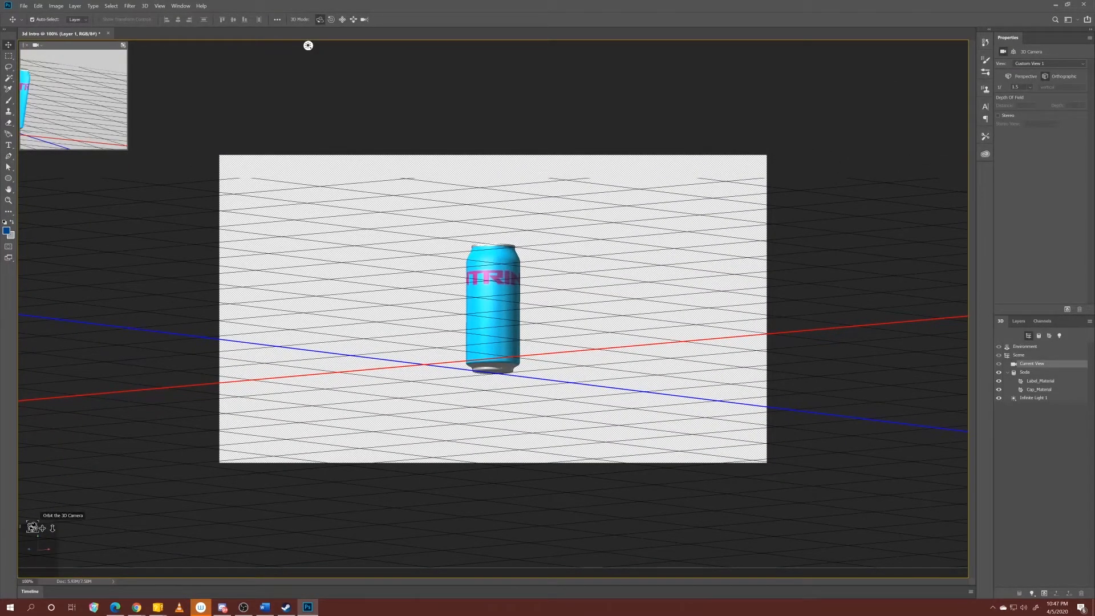
left_click_drag(308, 45, 267, 45)
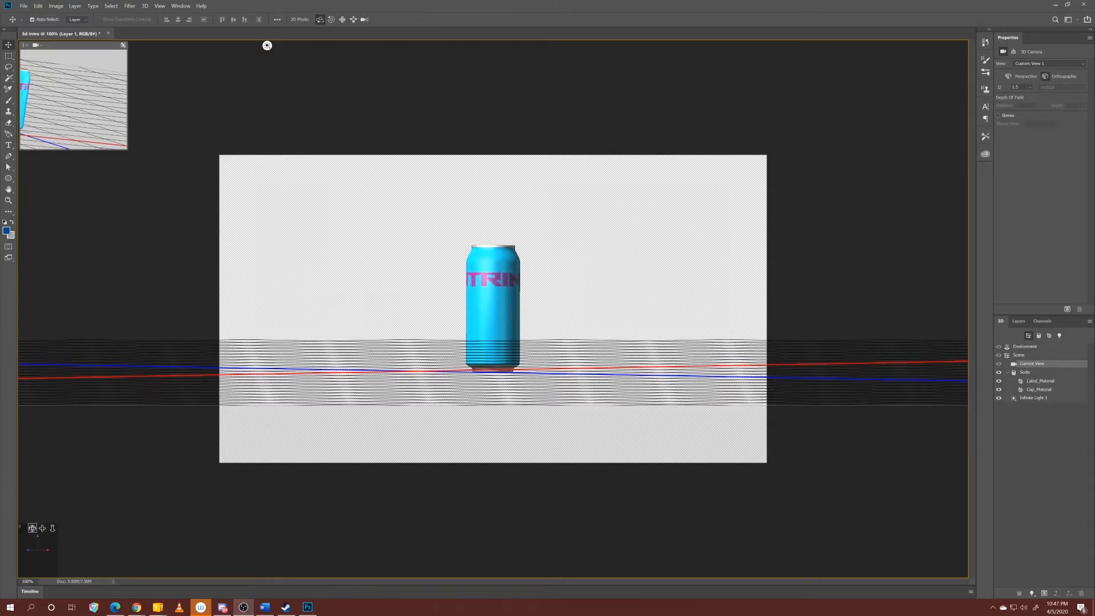
left_click(36, 527)
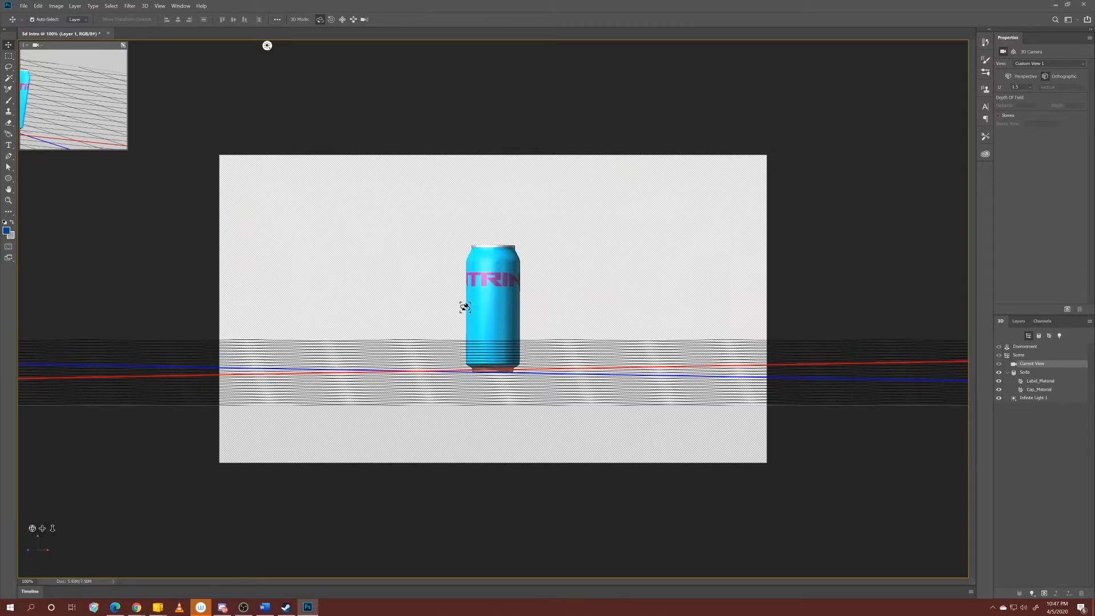
left_click(1060, 336)
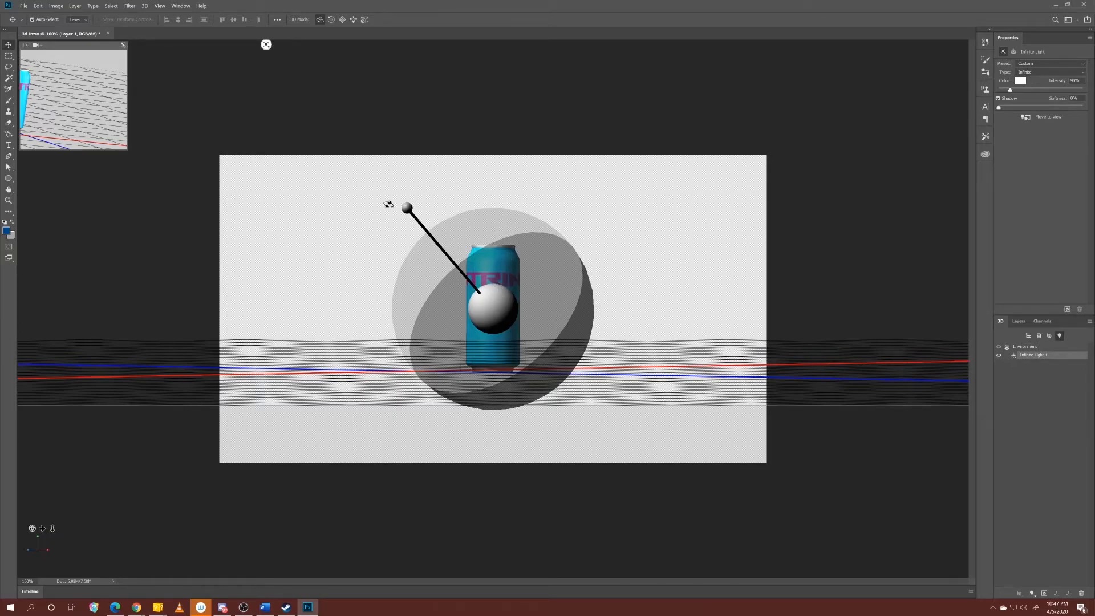
left_click_drag(406, 206, 379, 208)
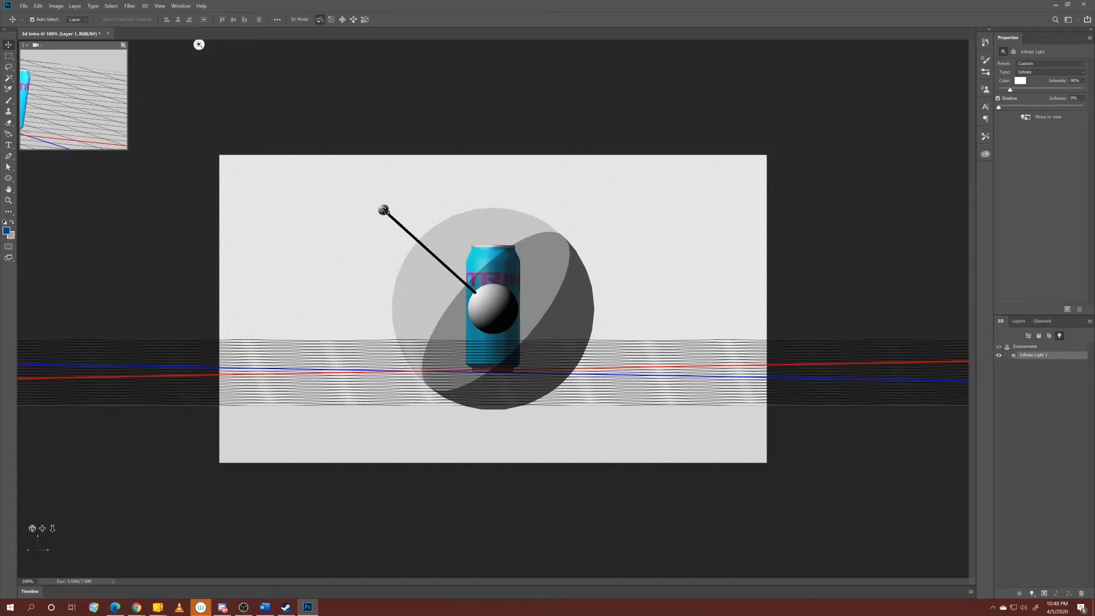
left_click_drag(383, 210, 600, 169)
left_click_drag(616, 215, 520, 158)
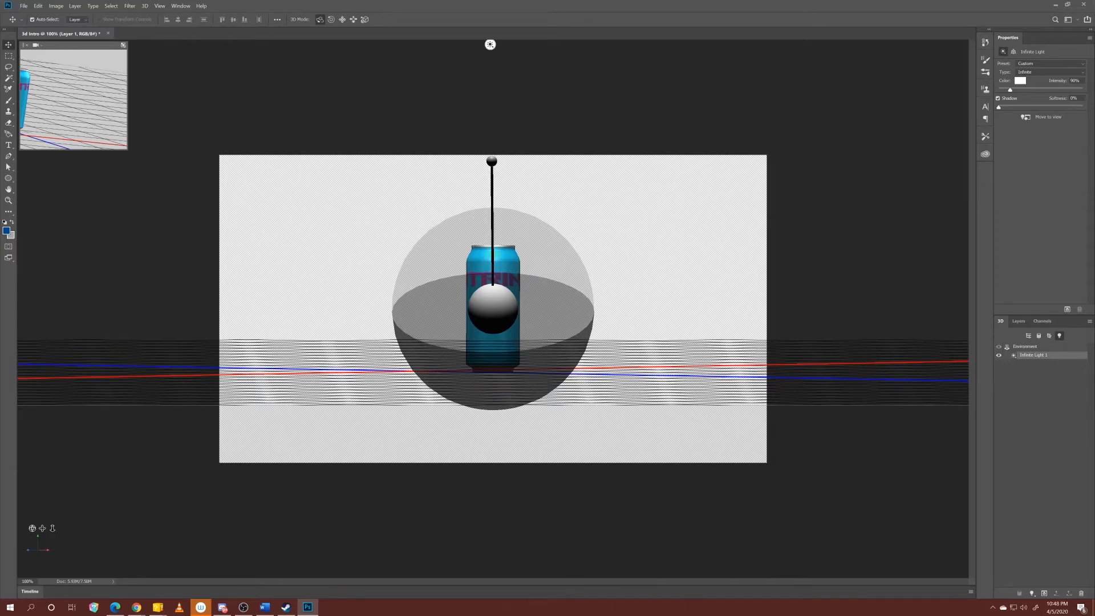
mouse_move(487, 162)
left_mouse_down()
mouse_move(418, 195)
mouse_move(499, 164)
mouse_move(528, 257)
mouse_move(422, 208)
mouse_move(491, 130)
mouse_move(469, 118)
mouse_move(455, 203)
mouse_move(369, 232)
mouse_move(582, 169)
mouse_move(538, 115)
mouse_move(423, 220)
mouse_move(476, 242)
mouse_move(367, 210)
mouse_move(421, 130)
mouse_move(416, 184)
mouse_move(383, 154)
mouse_move(501, 148)
mouse_move(552, 162)
mouse_move(530, 220)
mouse_move(428, 134)
mouse_move(415, 156)
mouse_move(442, 173)
mouse_move(367, 163)
mouse_move(465, 253)
left_mouse_up()
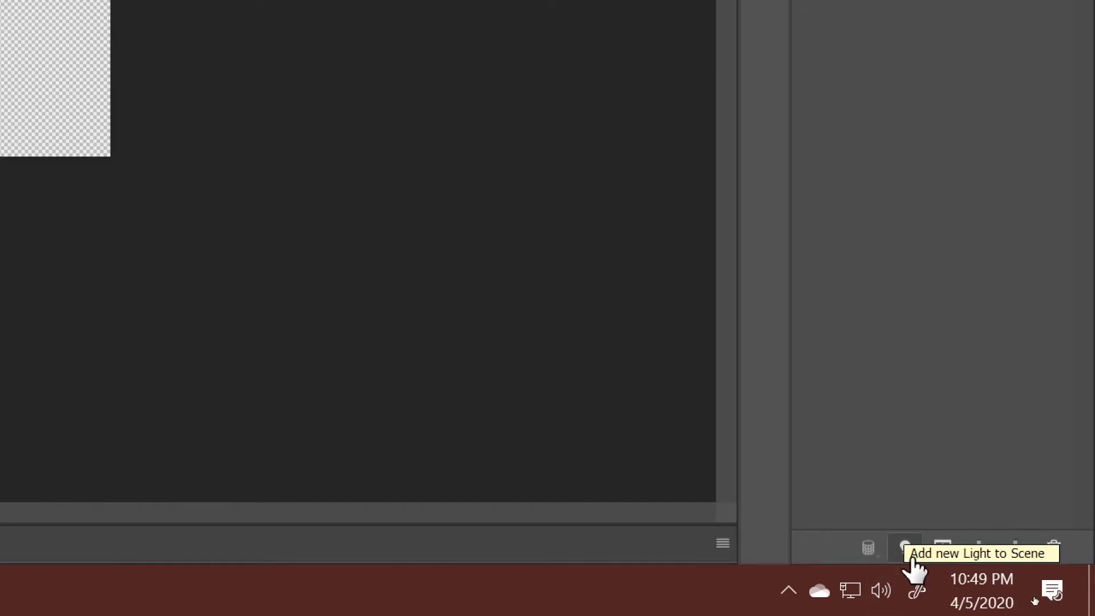
Add a spot light to the scene, raise it above the can, and rotate it toward the label.
left_click(910, 555)
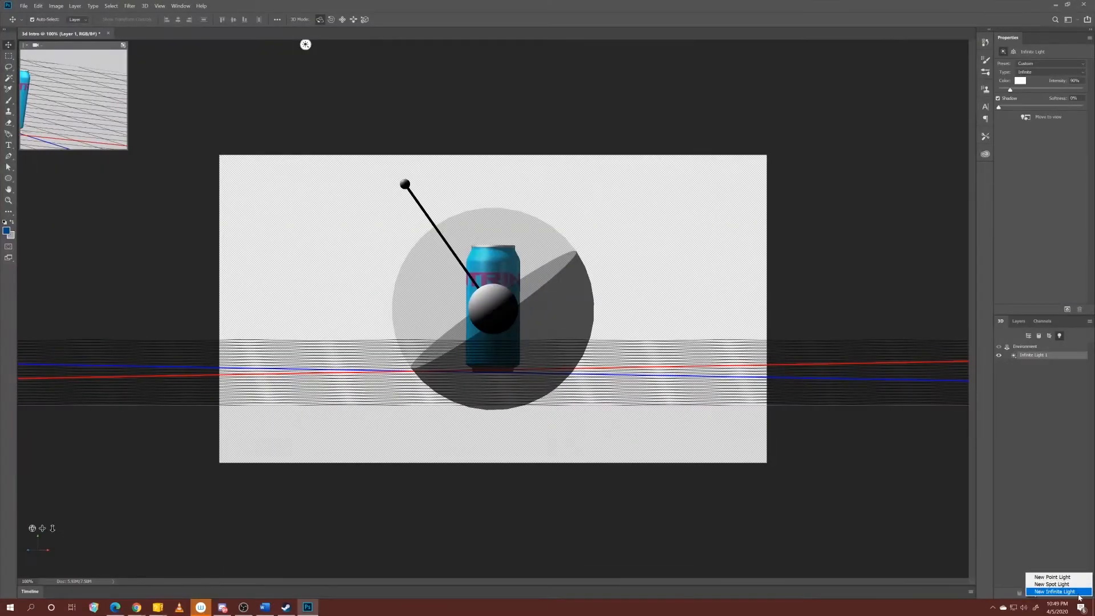
left_click(1064, 584)
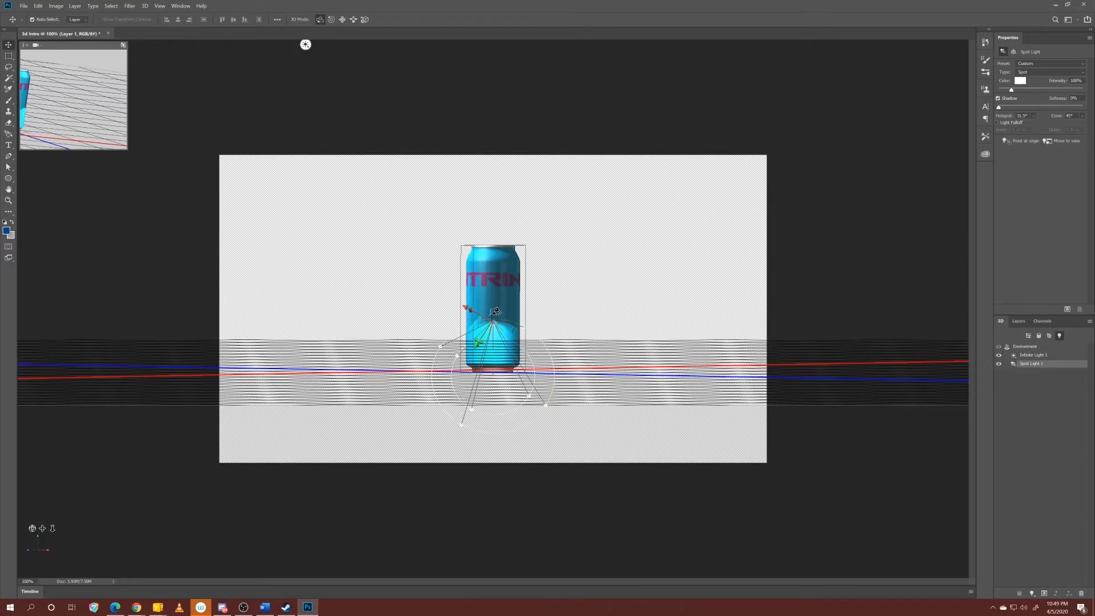
left_click_drag(492, 309, 494, 190)
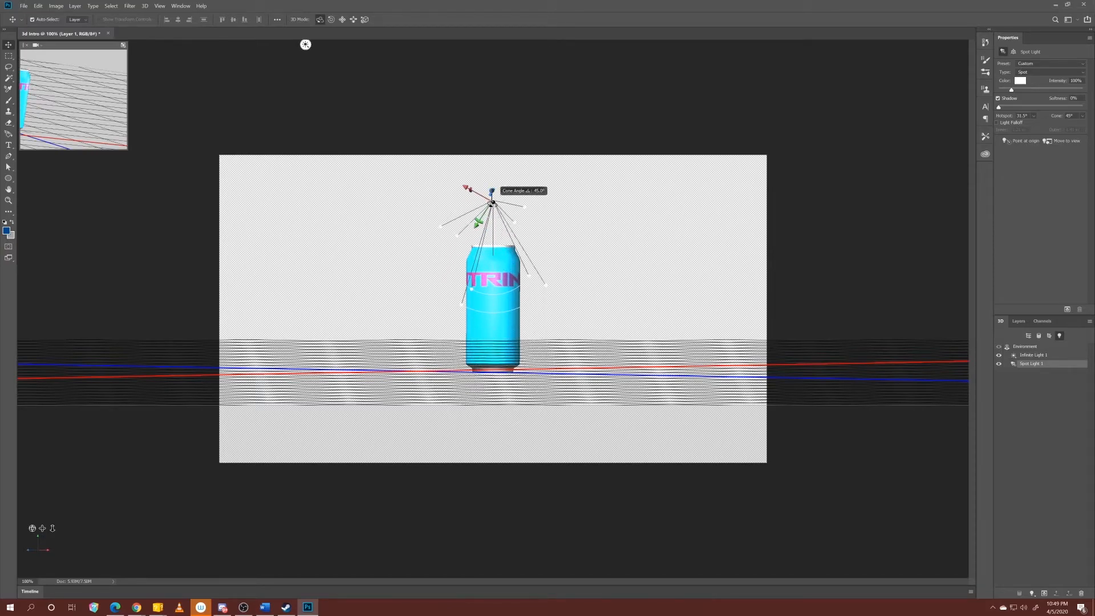
left_click_drag(494, 187, 504, 225)
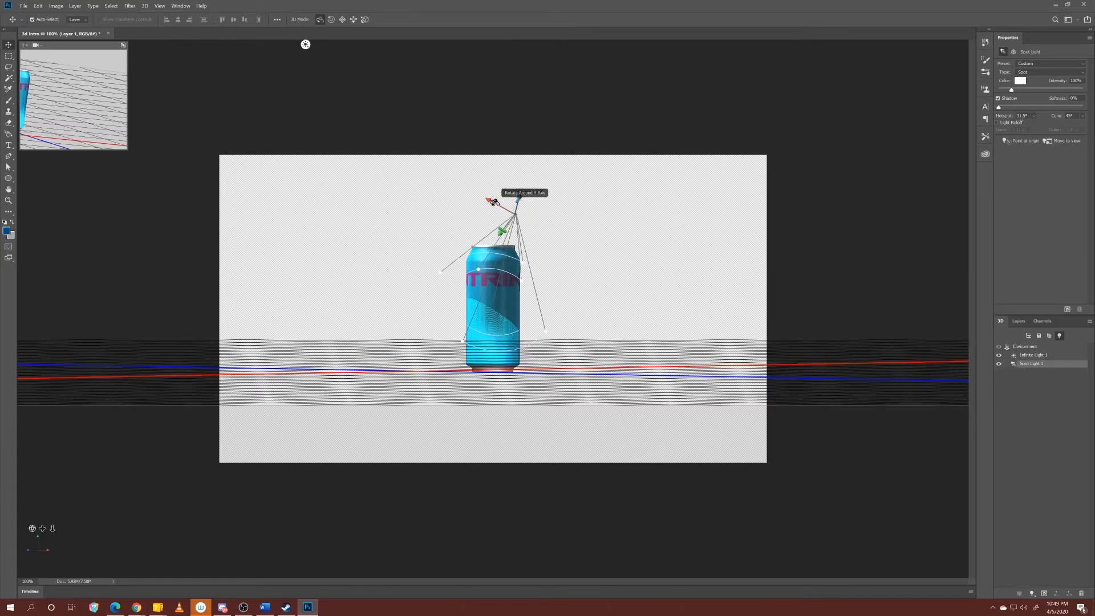
left_click_drag(497, 202, 494, 201)
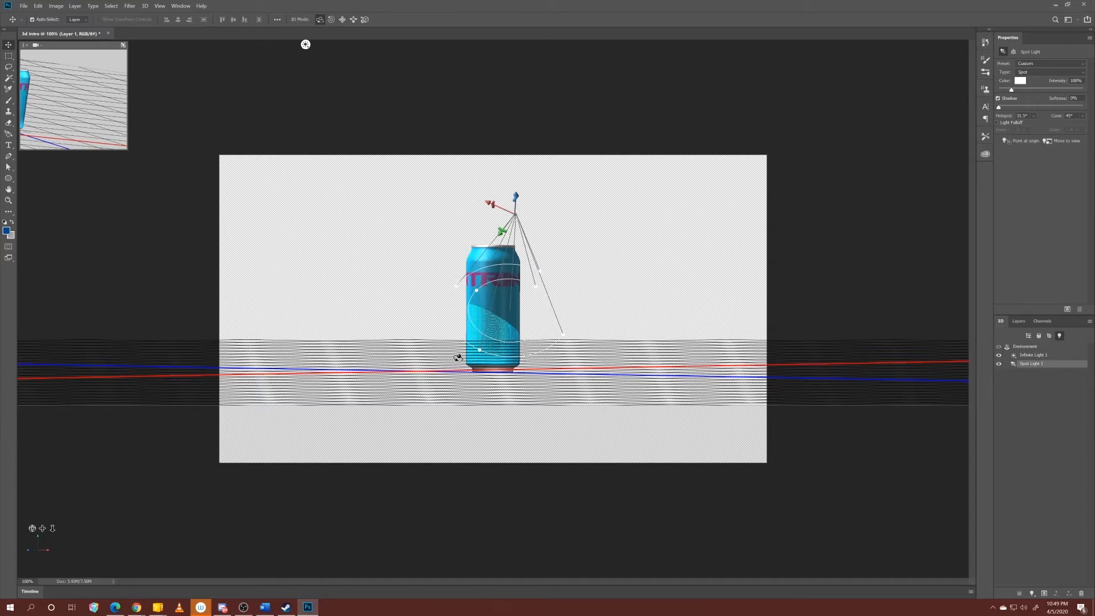
Reposition and re-angle the spot light along its axes so it sits beside and above the can.
left_click_drag(36, 553, 64, 567)
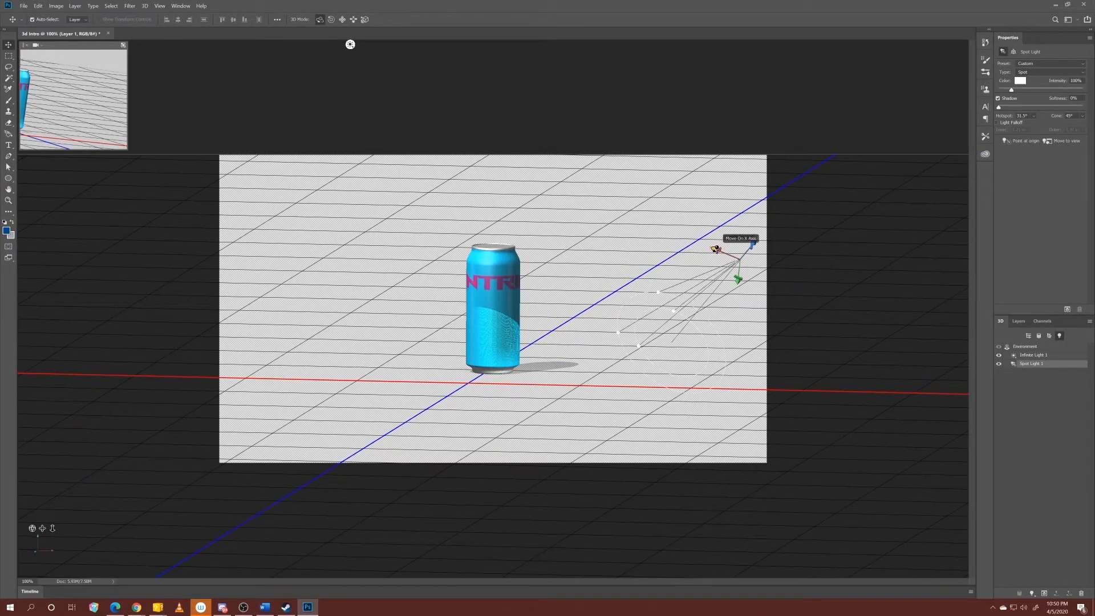
left_click_drag(715, 249, 586, 242)
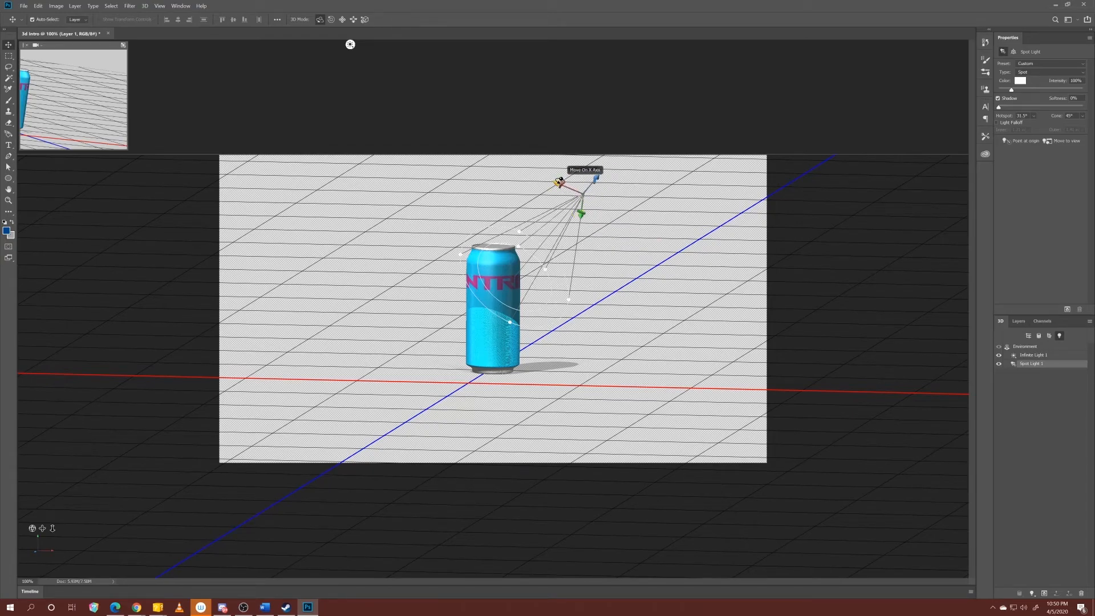
left_click_drag(564, 181, 552, 184)
left_click_drag(350, 44, 462, 44)
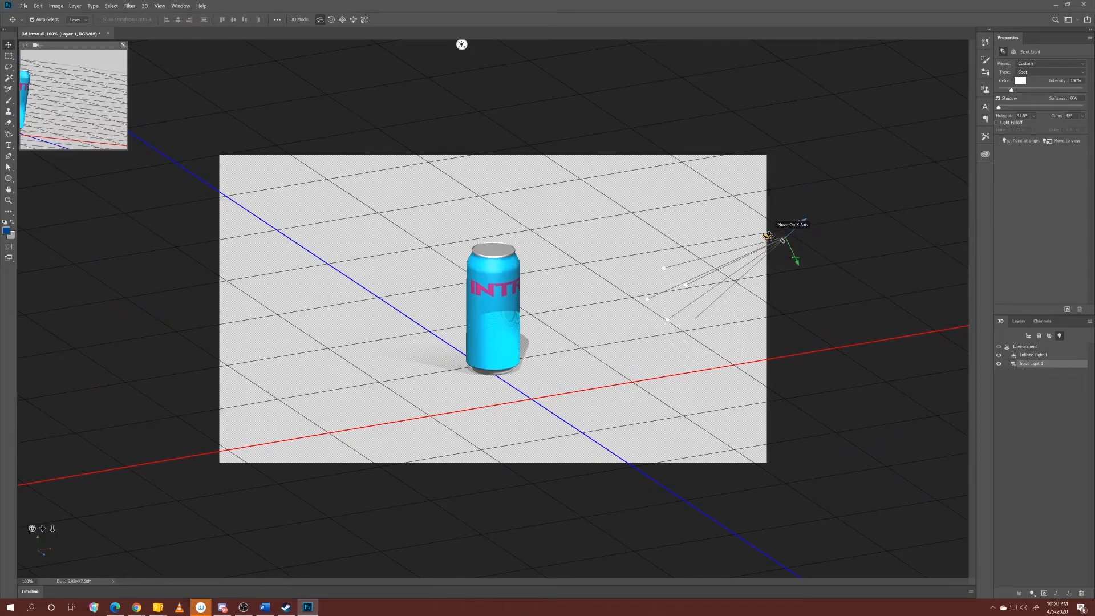
left_click_drag(774, 231, 711, 235)
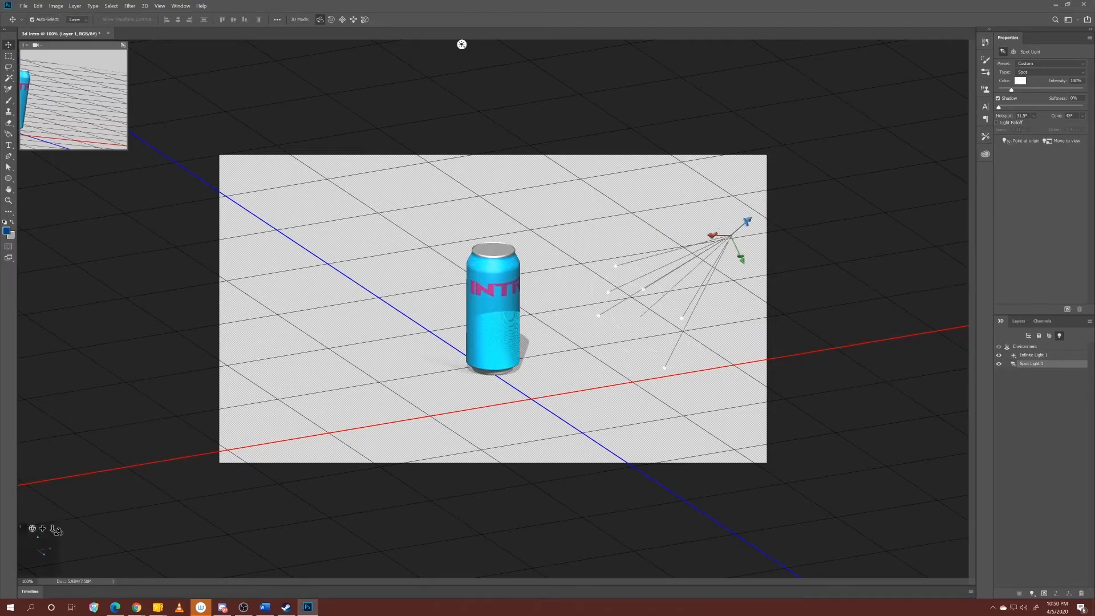
left_click_drag(56, 530, 76, 463)
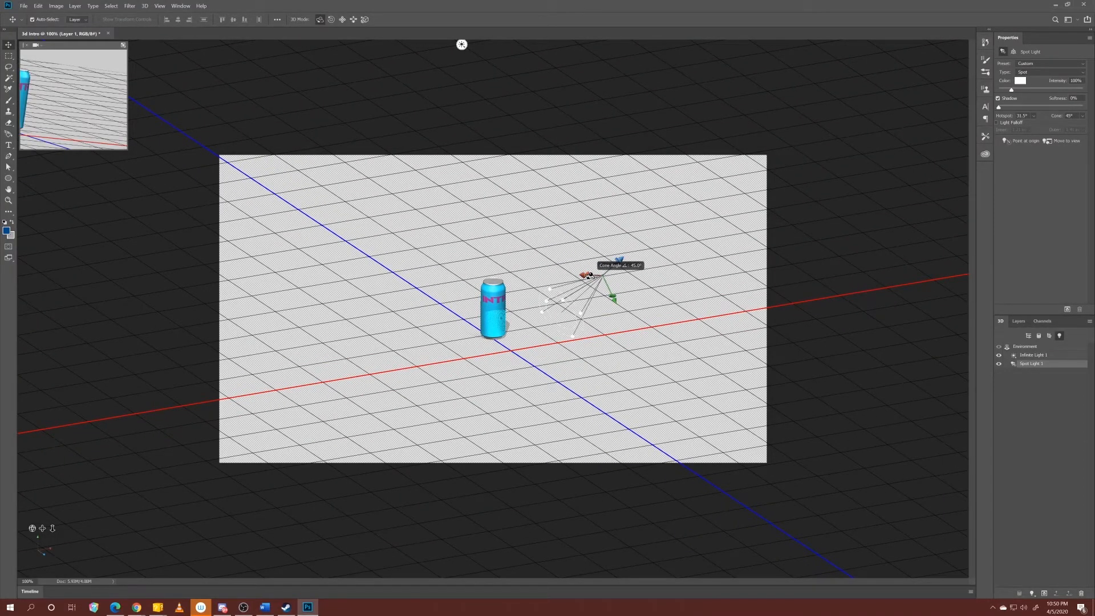
left_click_drag(587, 272, 619, 257)
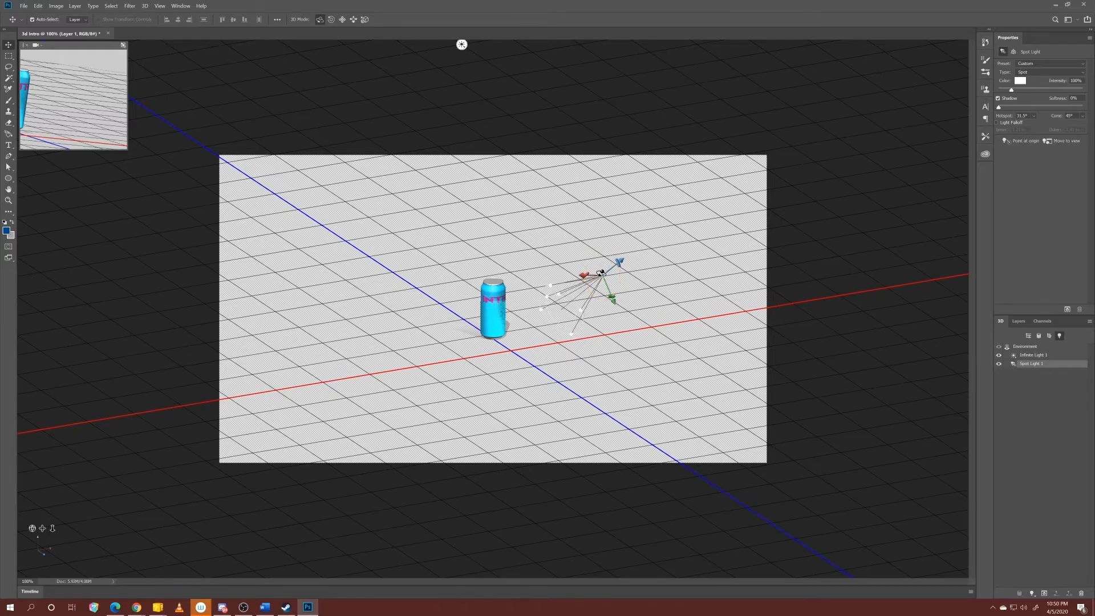
left_click_drag(580, 273, 628, 253)
left_click_drag(624, 290, 622, 294)
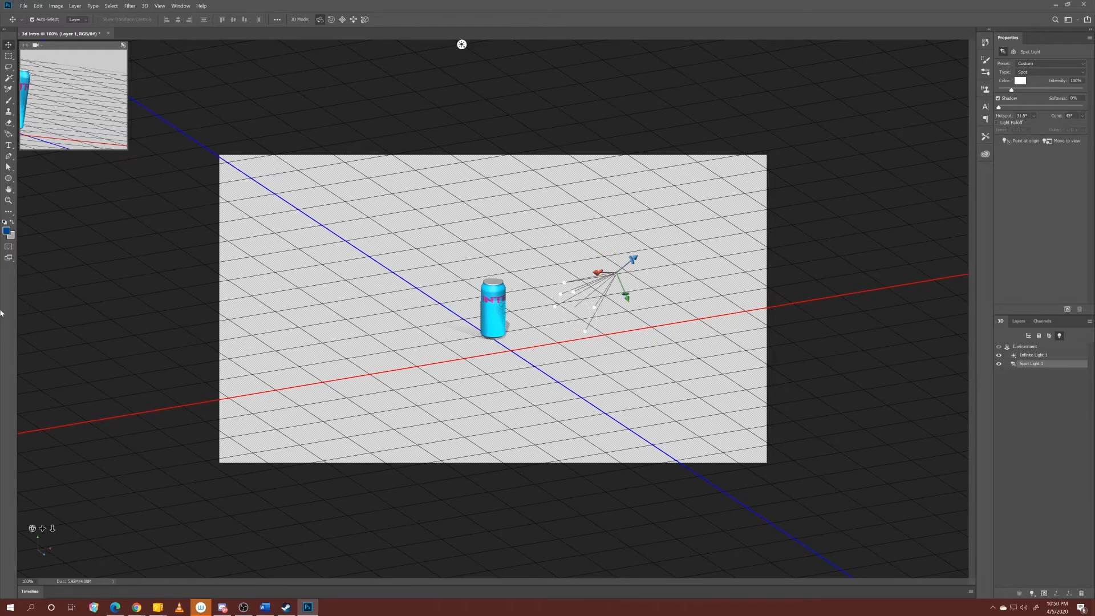
key("alt+Tab")
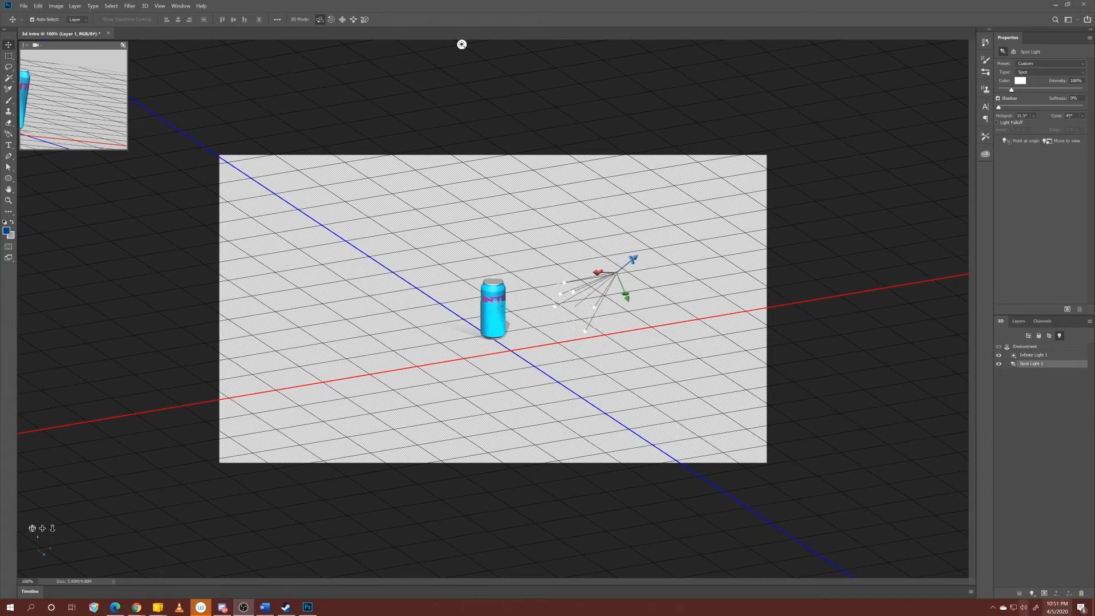
key("alt+Tab")
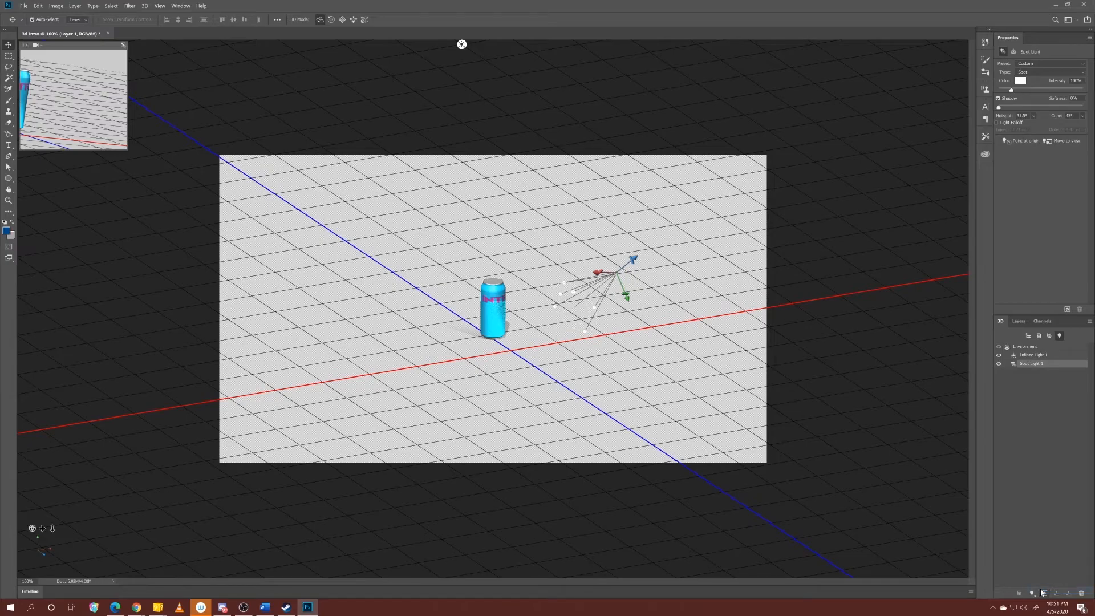
Add a second infinite light and a point light, and raise the point light above the can.
left_click(1042, 593)
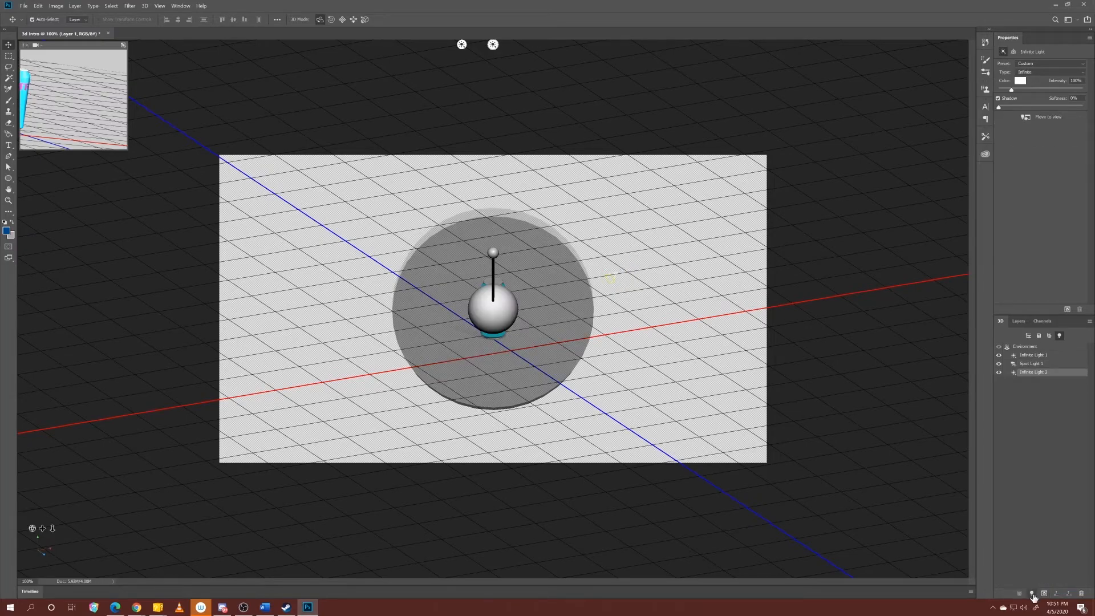
left_click(1032, 594)
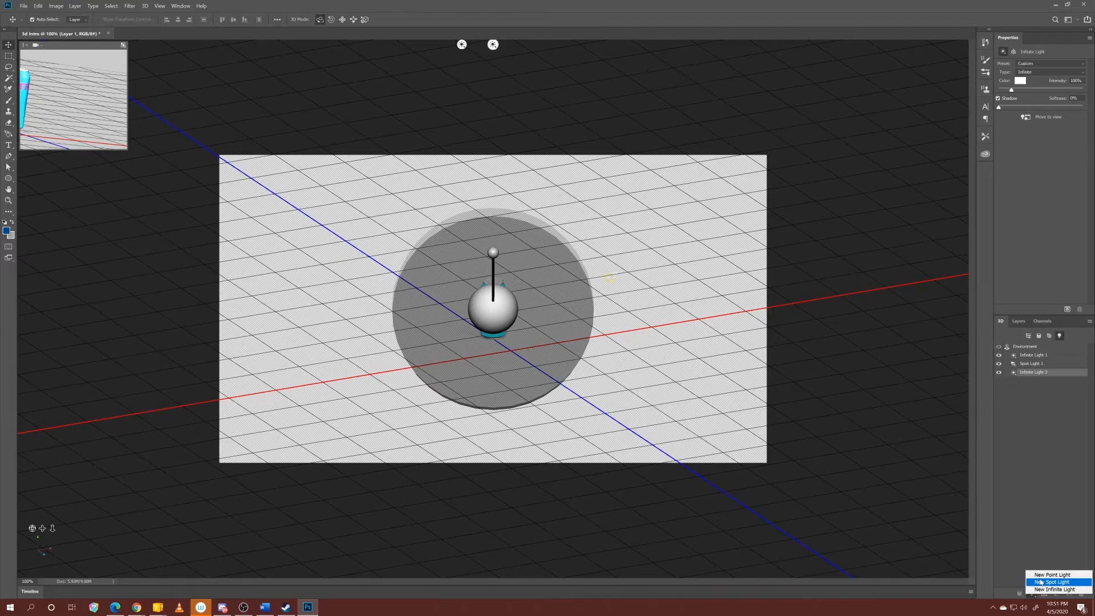
left_click(1041, 577)
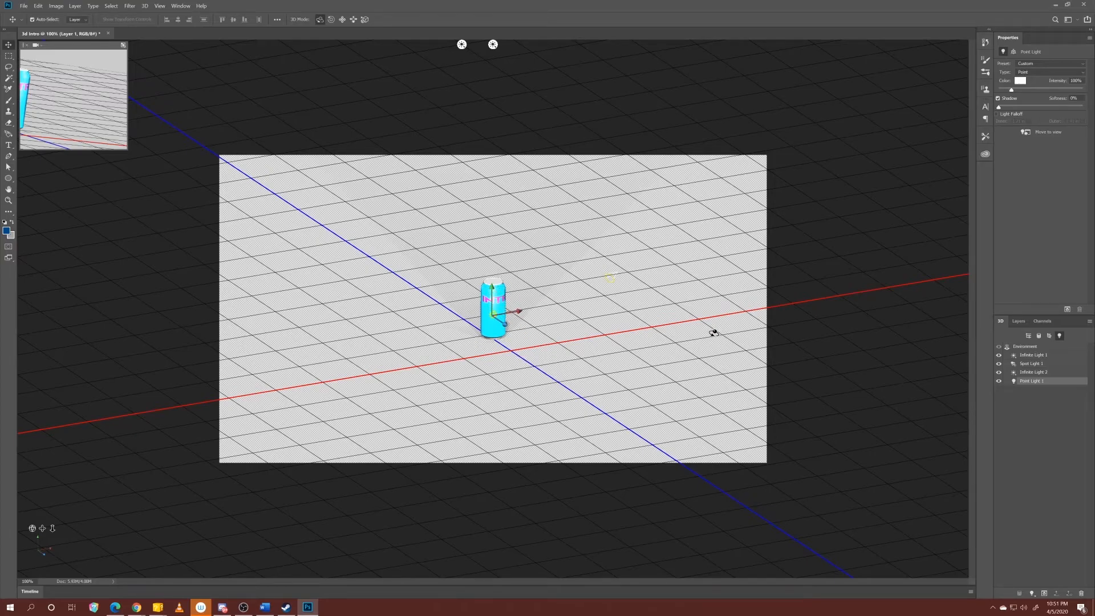
left_click_drag(493, 284, 499, 247)
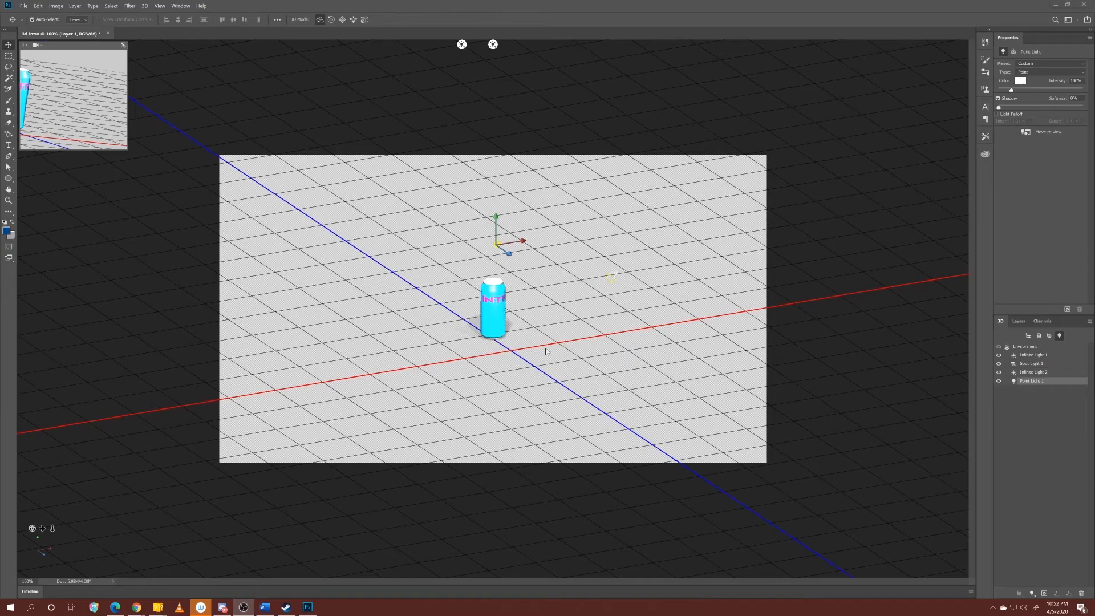
Lower the point light to just above the can's lid and add another infinite light.
left_click(52, 530)
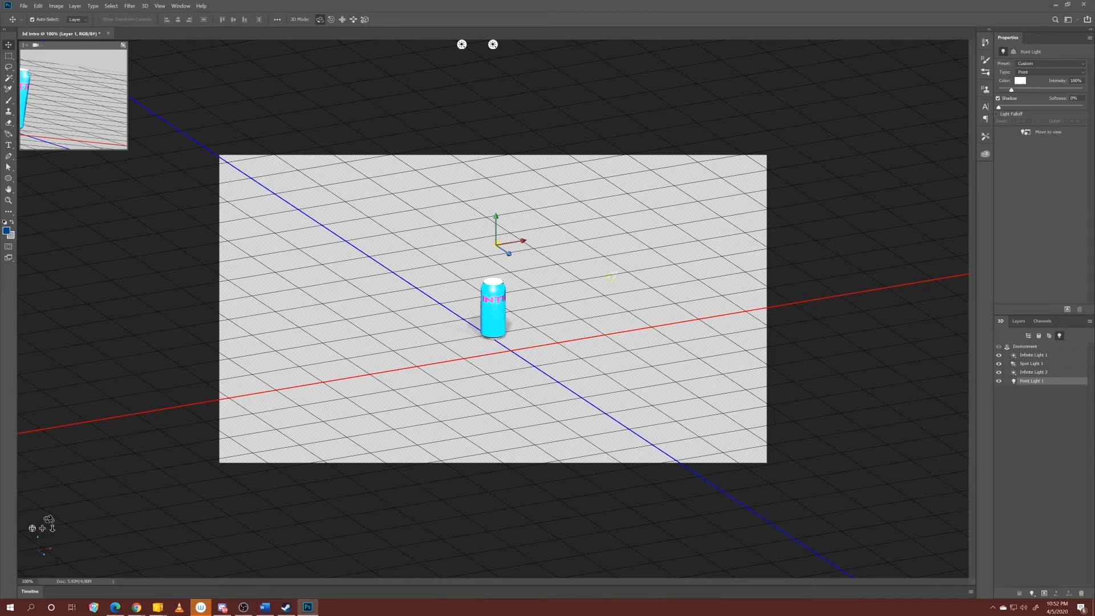
left_click_drag(52, 527, 52, 537)
left_click_drag(498, 119, 499, 150)
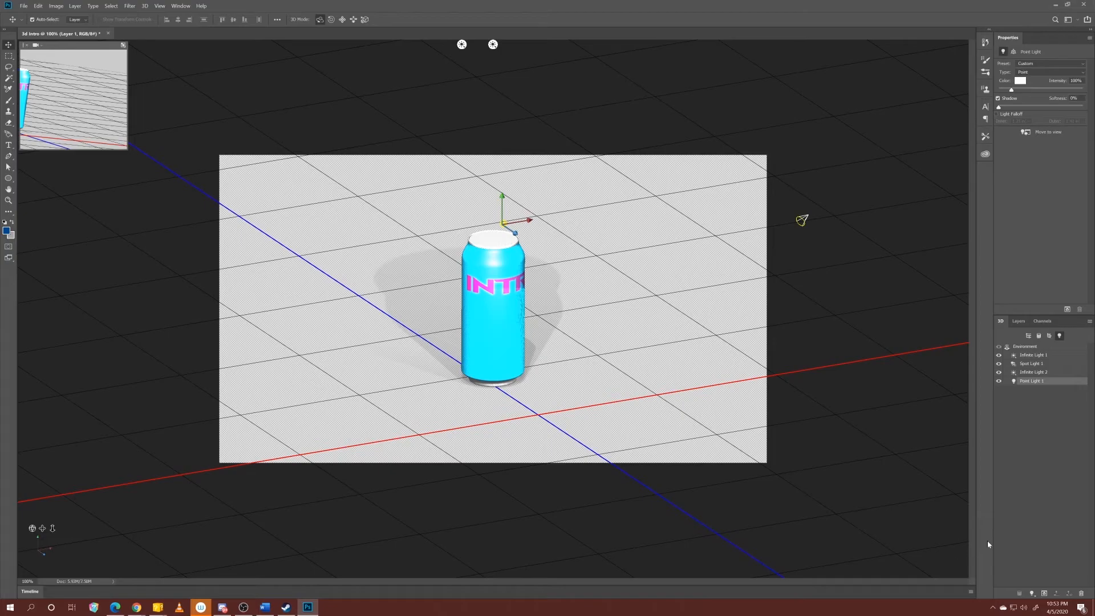
left_click(1033, 594)
left_click(1041, 589)
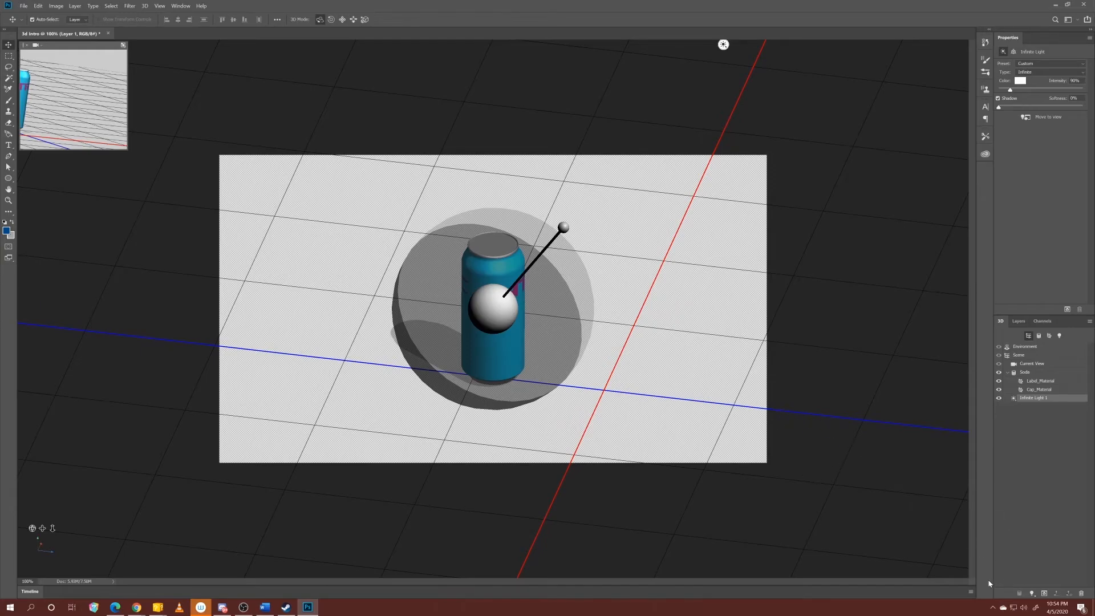
Render the 3D scene, select the Scene entry, and orbit the camera to a near-level view of the can.
left_click(1045, 595)
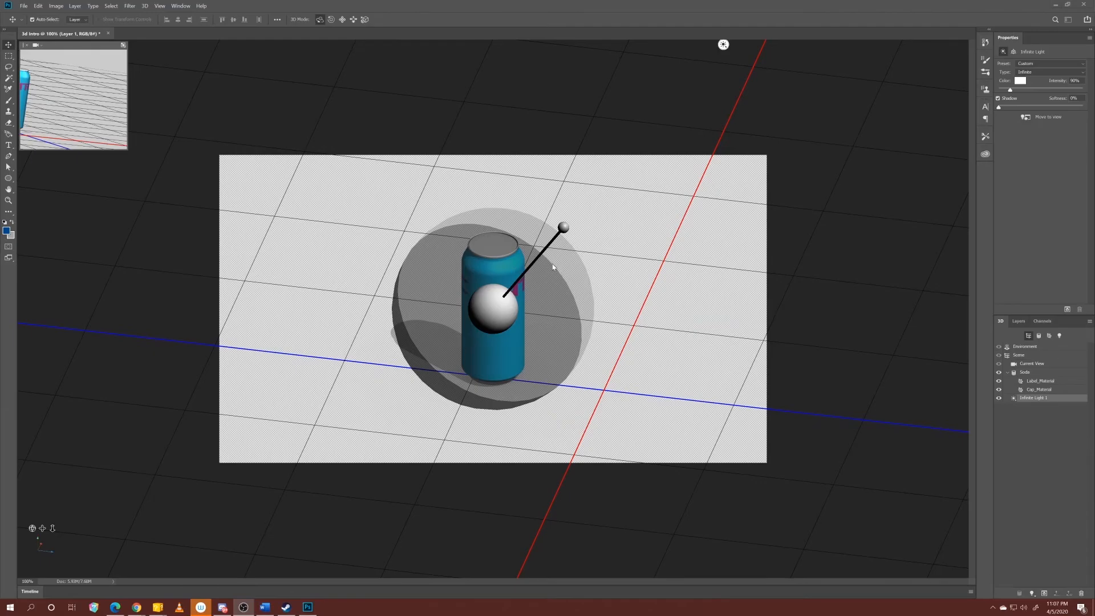
left_click(1019, 355)
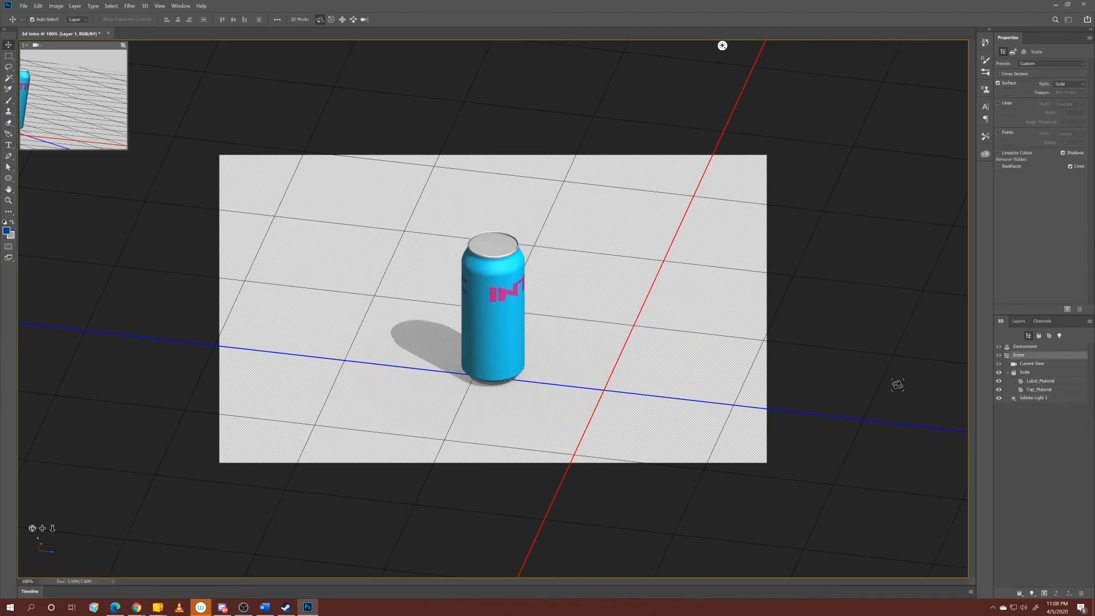
left_click_drag(41, 555, 117, 564)
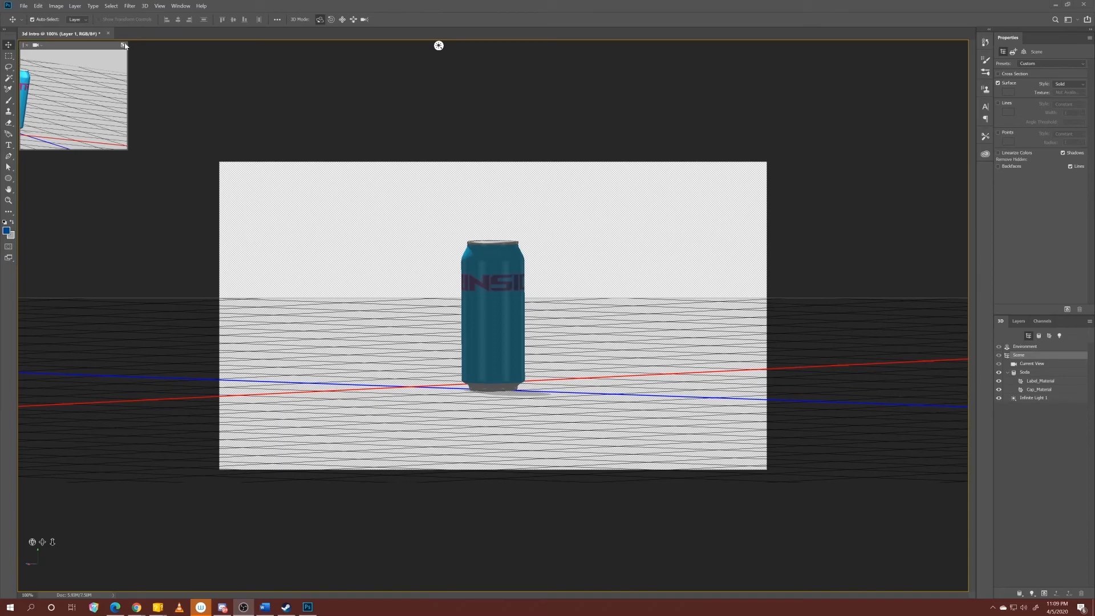
Show the expanded Timeline for animating the 3D scene.
left_click(180, 5)
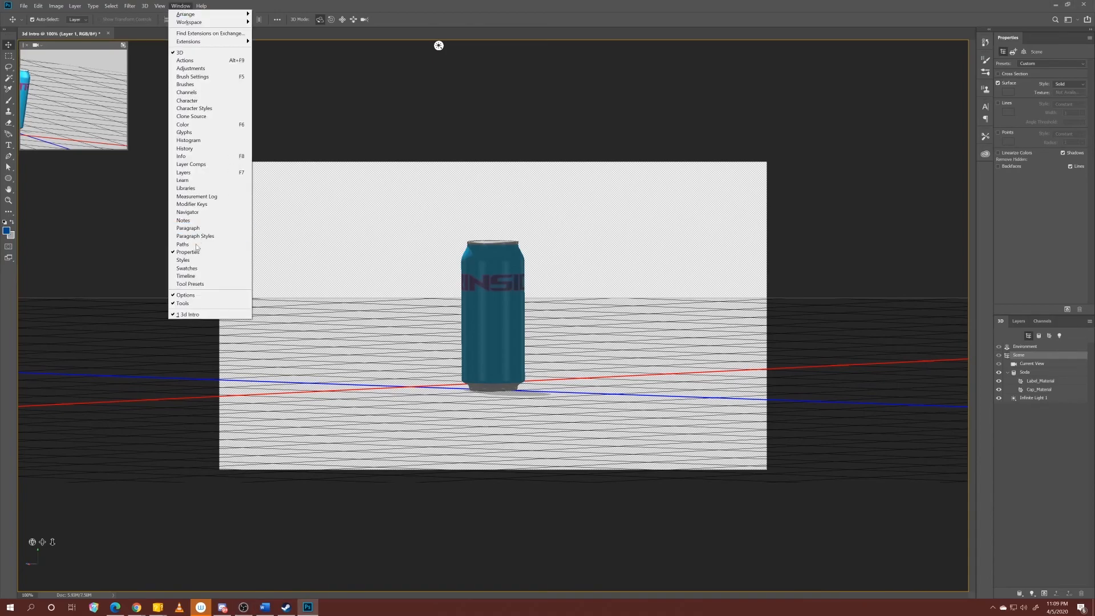
left_click(186, 276)
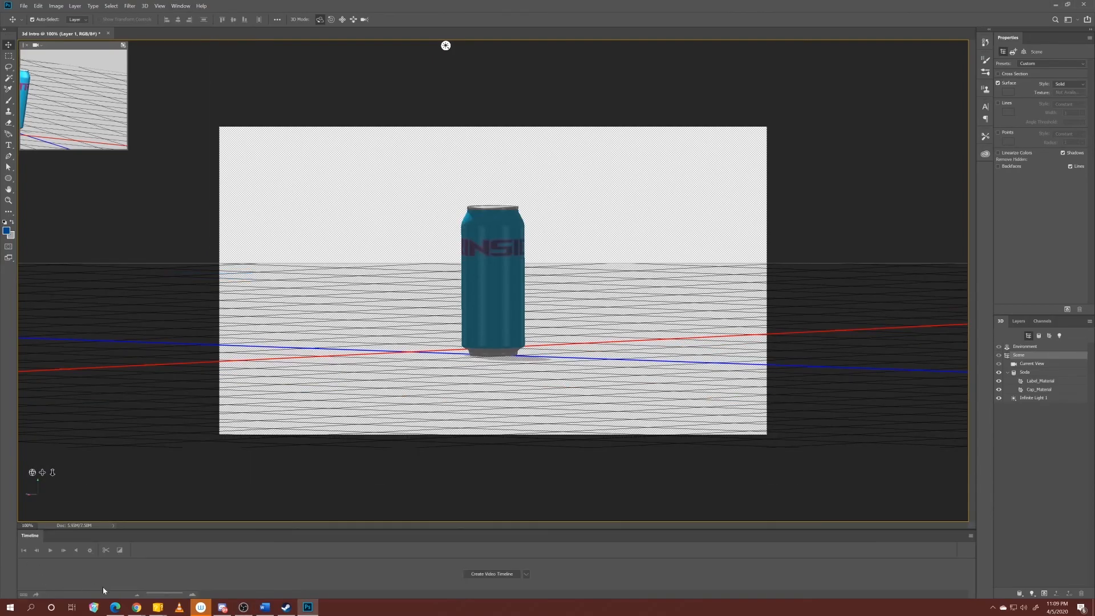